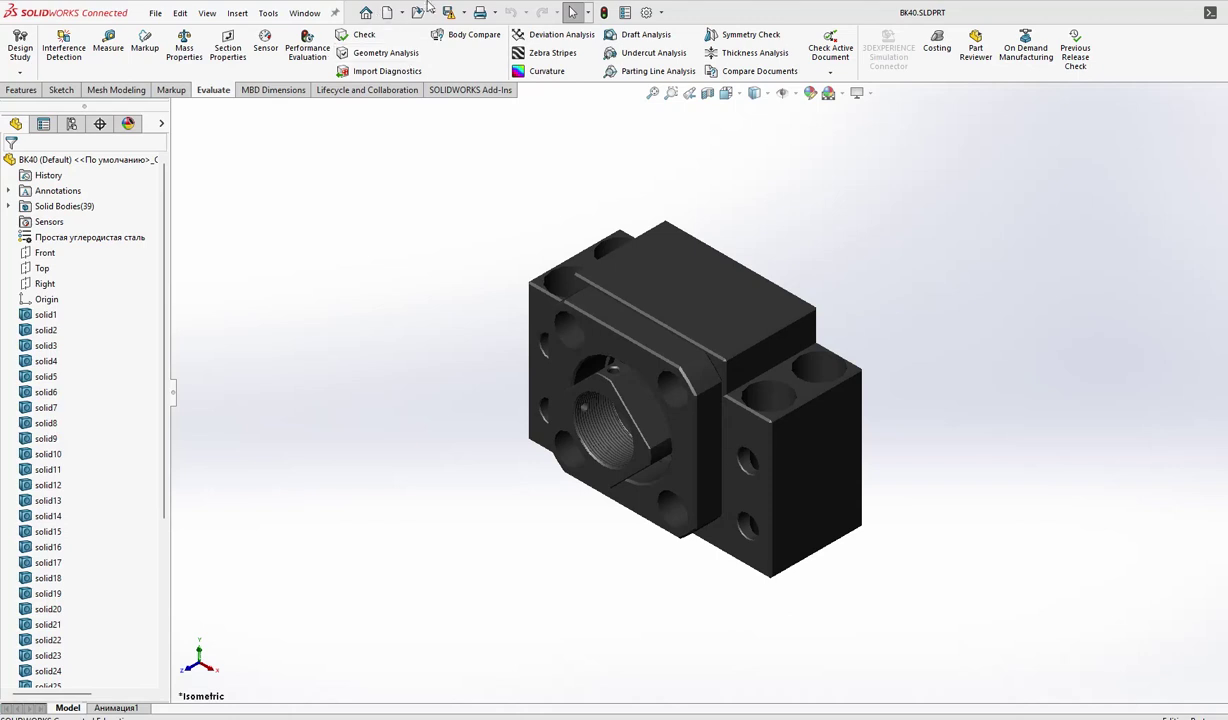
- Create a new drawing from the BK40 part on an A2 (ISO) sheet
{"action": "left_click", "coordinate": [403, 14]}
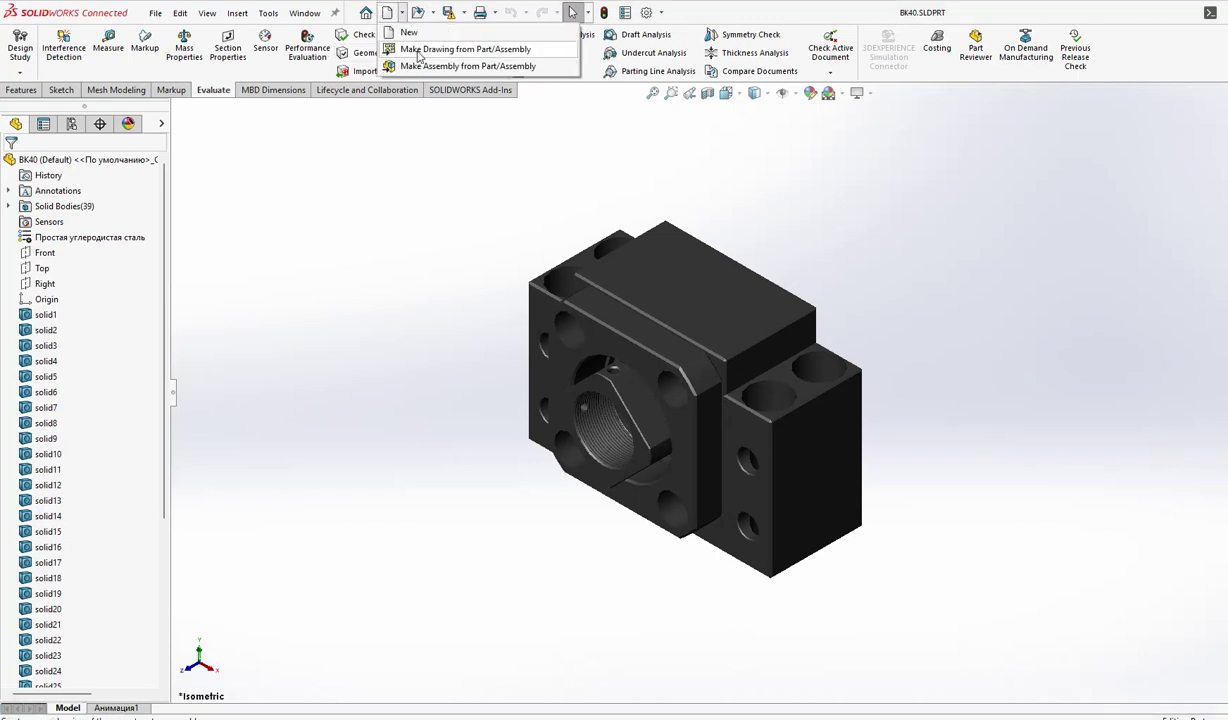
{"action": "left_click", "coordinate": [418, 50]}
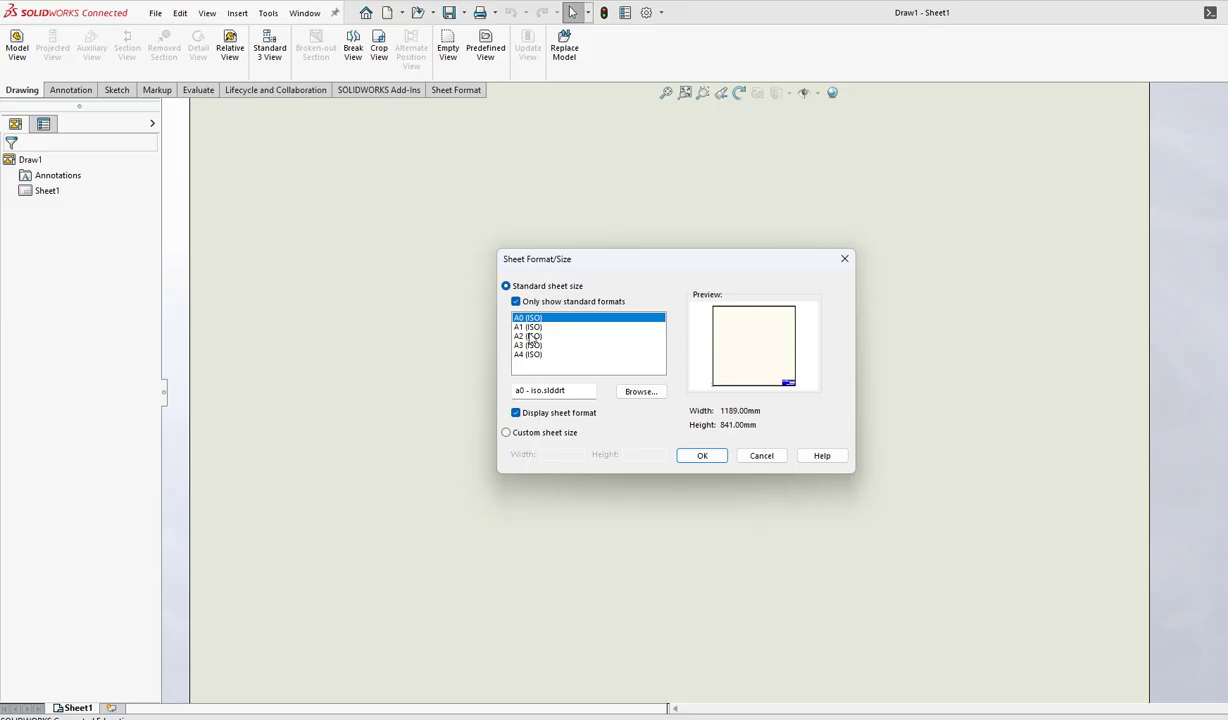
{"action": "left_click", "coordinate": [531, 336]}
{"action": "left_click", "coordinate": [700, 455]}
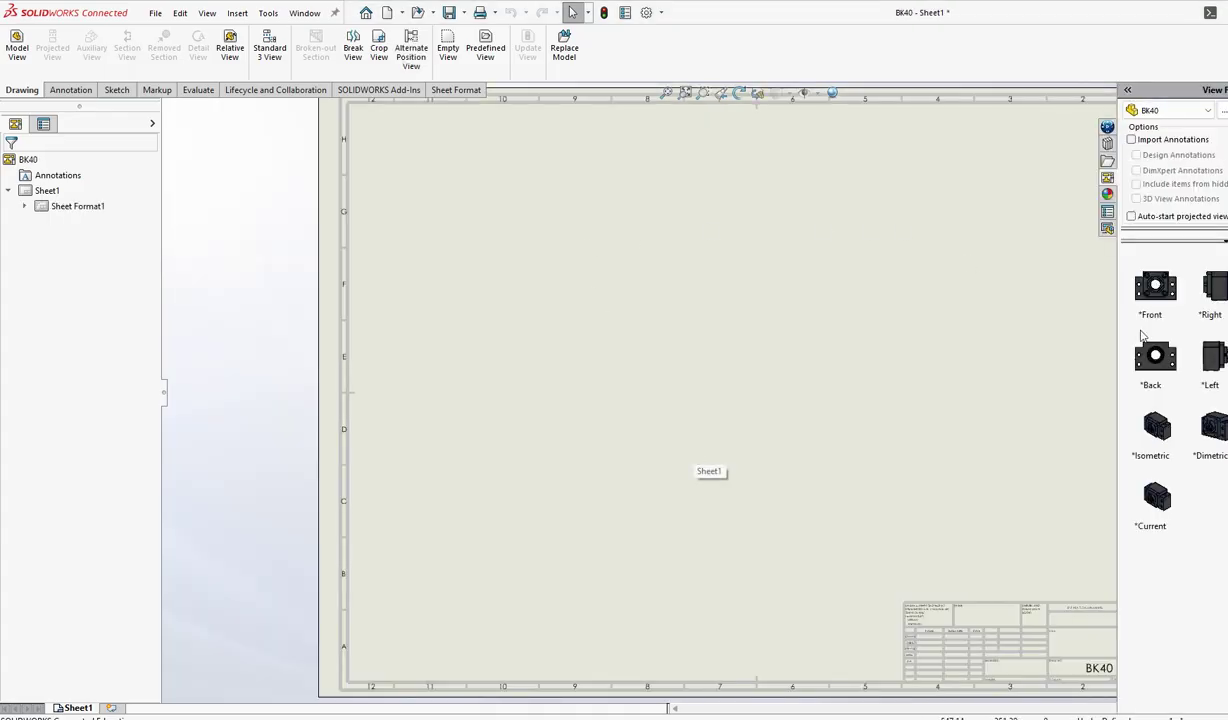
- Place the BK40 front view and a projected view aligned directly beneath it
{"action": "left_click_drag", "start_coordinate": [1157, 290], "coordinate": [591, 270]}
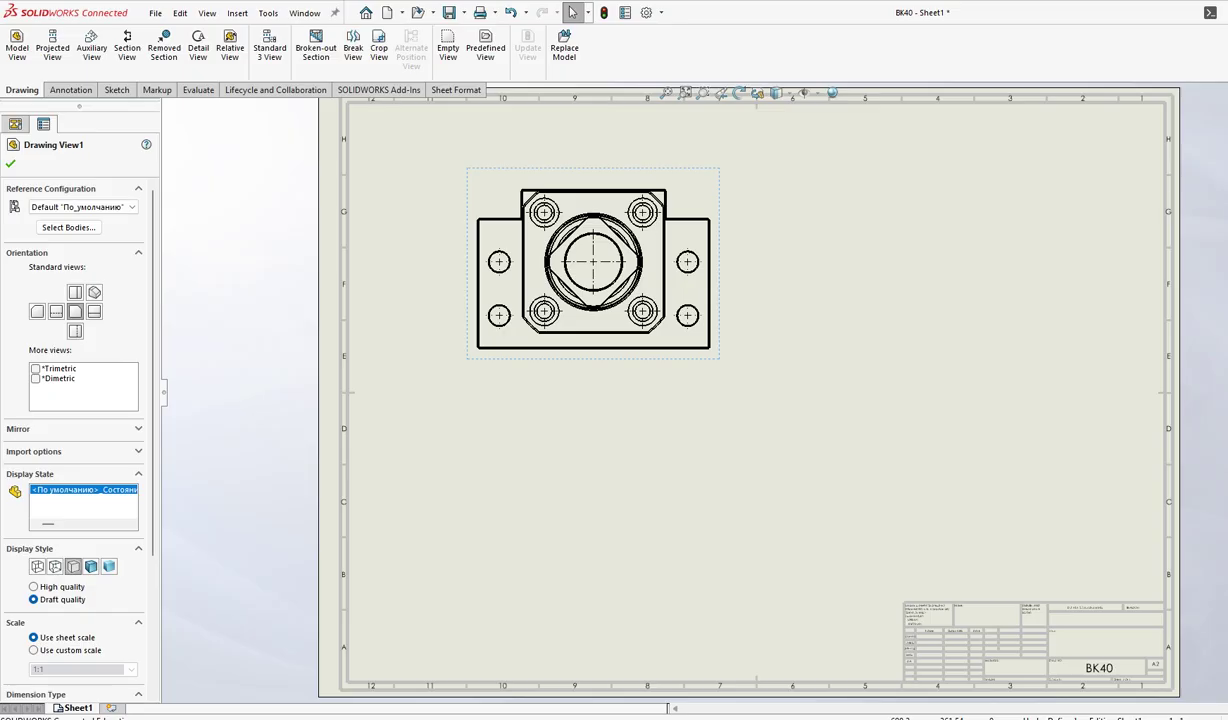
{"action": "left_click", "coordinate": [1214, 177]}
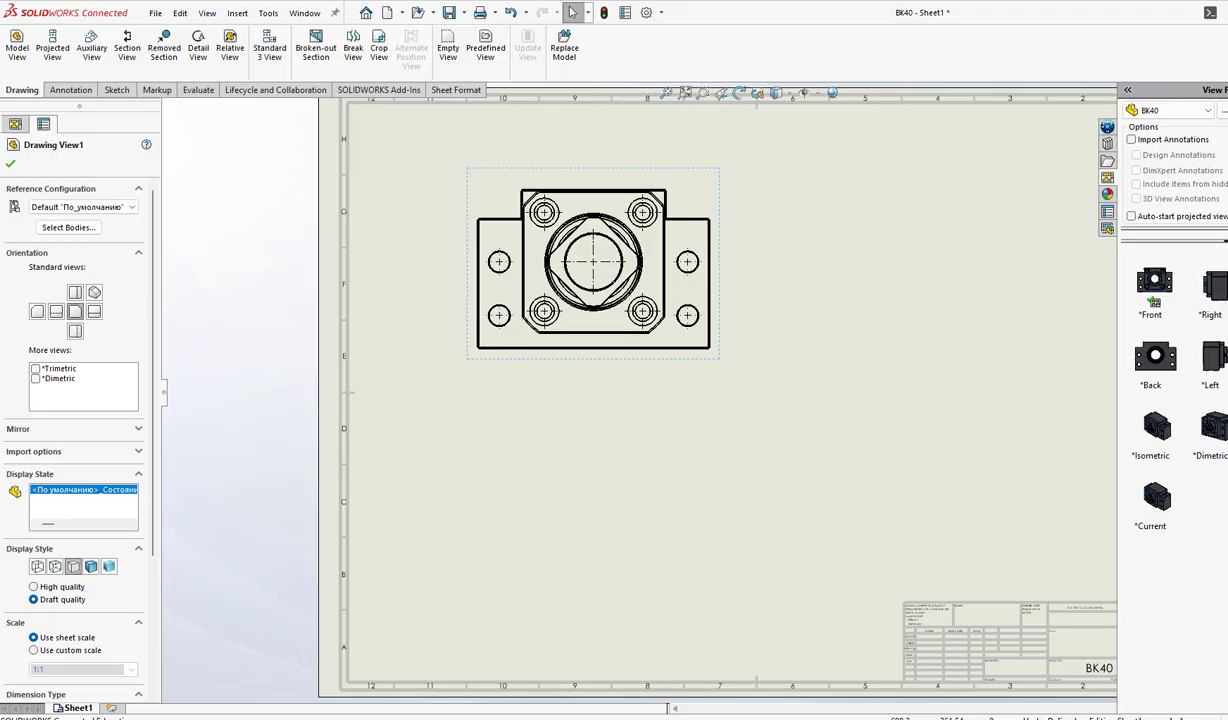
{"action": "mouse_move", "coordinate": [1210, 290]}
{"action": "left_mouse_down"}
{"action": "mouse_move", "coordinate": [552, 350]}
{"action": "mouse_move", "coordinate": [355, 459]}
{"action": "mouse_move", "coordinate": [590, 480]}
{"action": "left_mouse_up"}
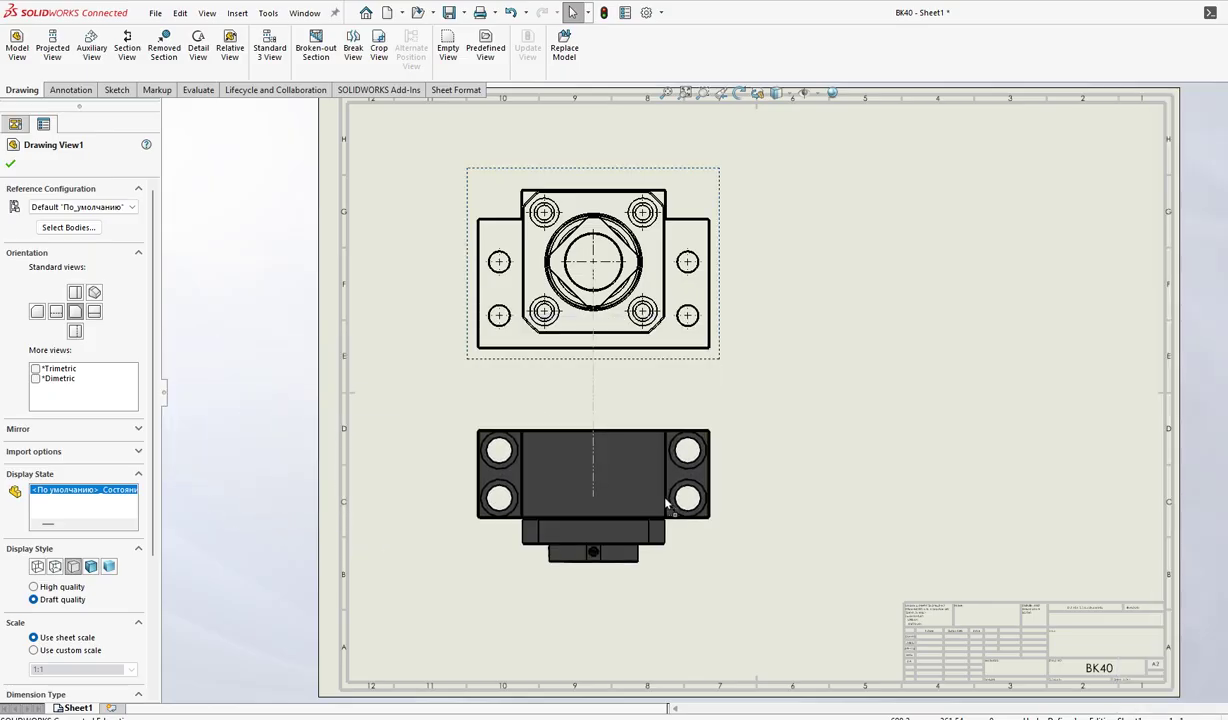
{"action": "left_click_drag", "start_coordinate": [666, 505], "coordinate": [659, 511]}
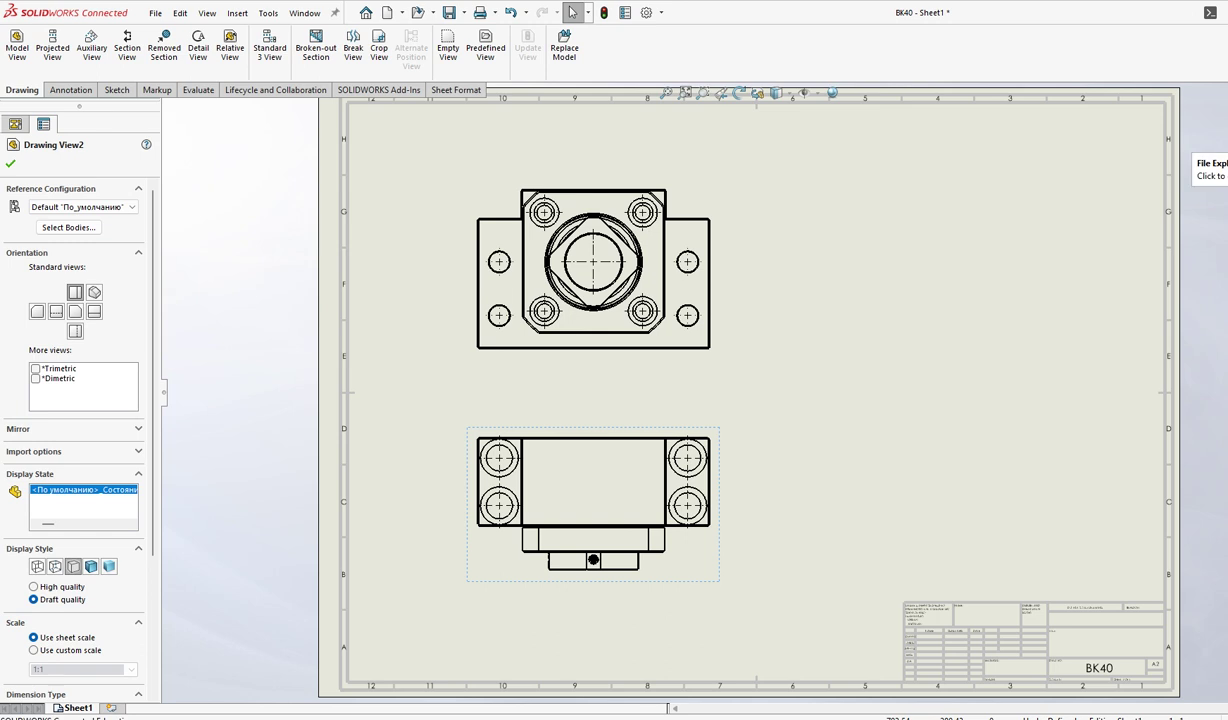
{"action": "left_click", "coordinate": [1215, 178]}
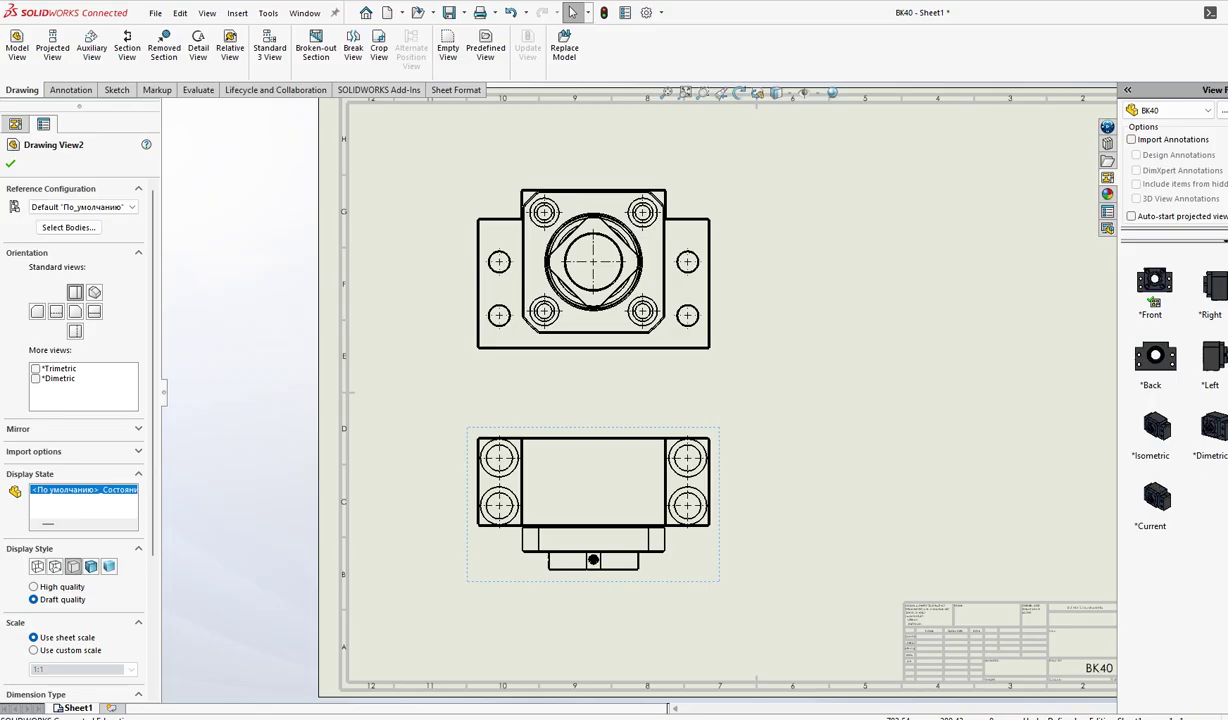
- Place the isometric view at the sheet's right in high-quality shaded display
{"action": "left_click_drag", "start_coordinate": [1157, 440], "coordinate": [935, 370]}
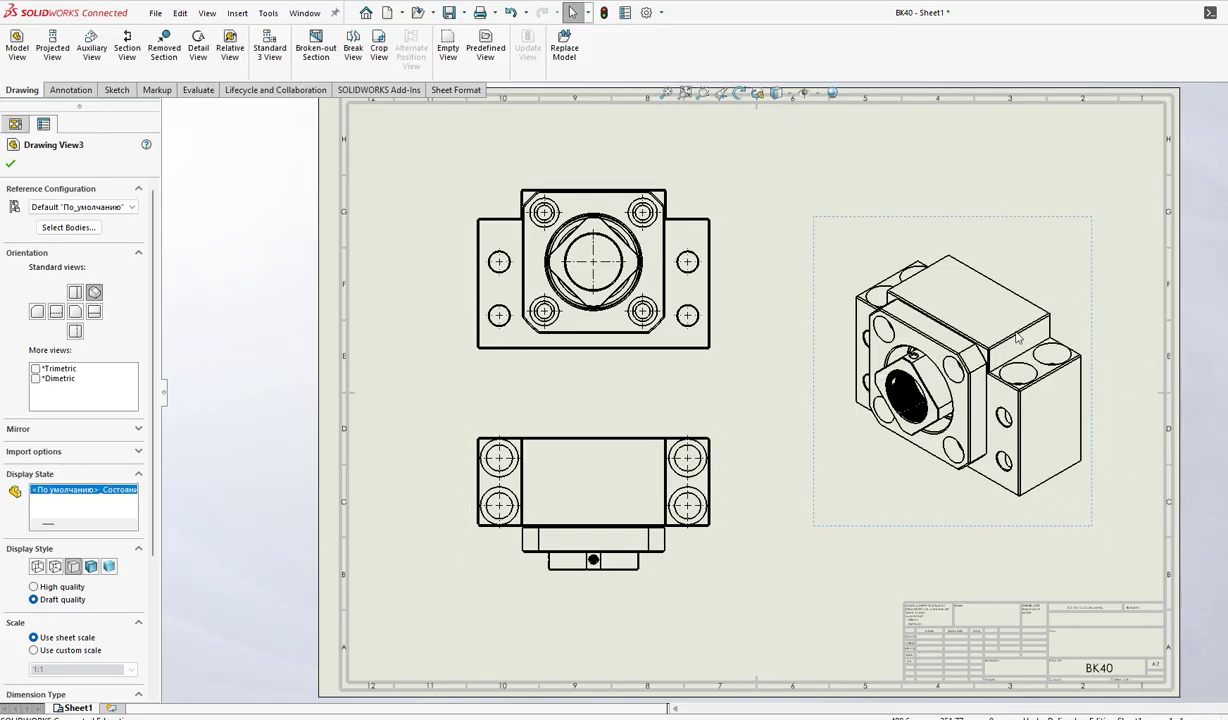
{"action": "left_click", "coordinate": [34, 587]}
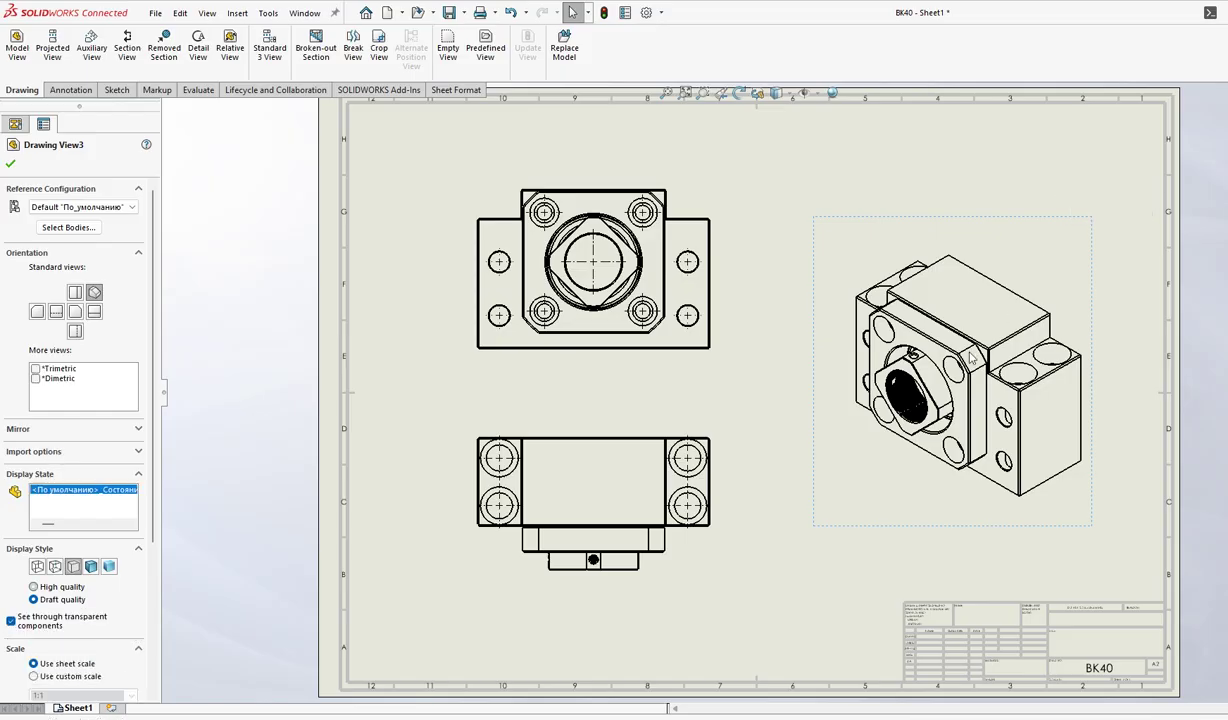
{"action": "left_click", "coordinate": [92, 568]}
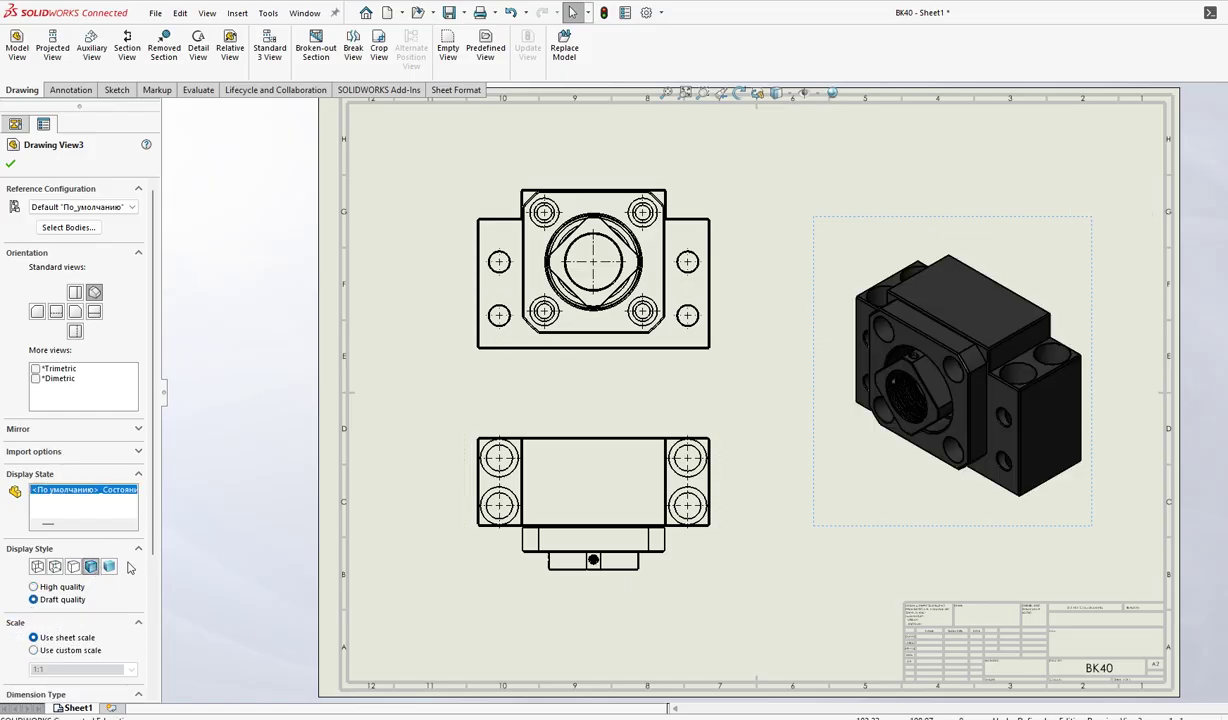
{"action": "left_click", "coordinate": [840, 588]}
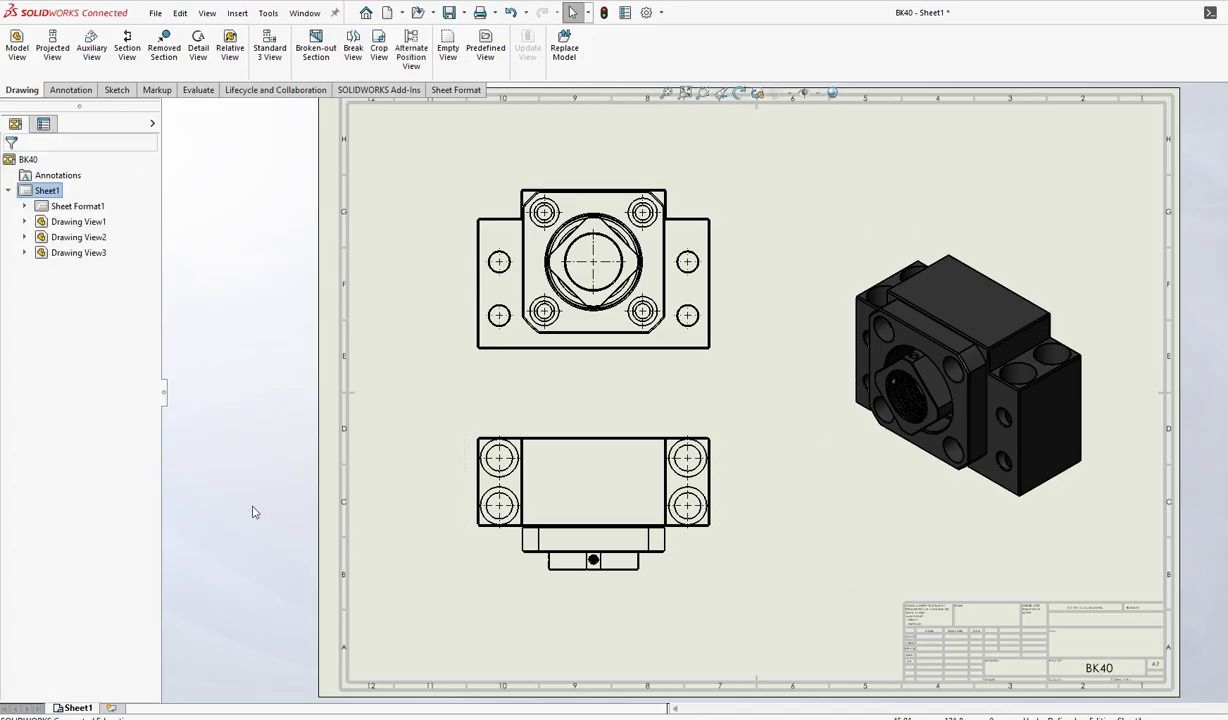
- Dimension the front view's left edge at 90.00 and bottom edge at 160.00
{"action": "left_click", "coordinate": [58, 93]}
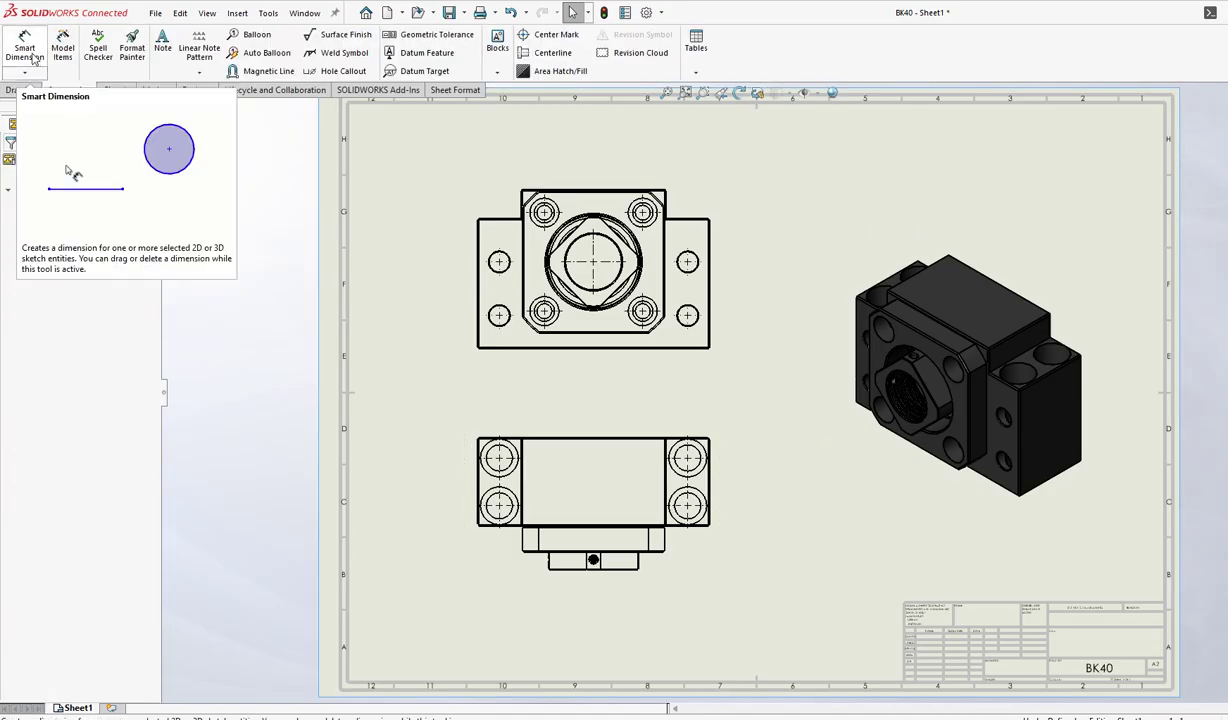
{"action": "left_click", "coordinate": [24, 48]}
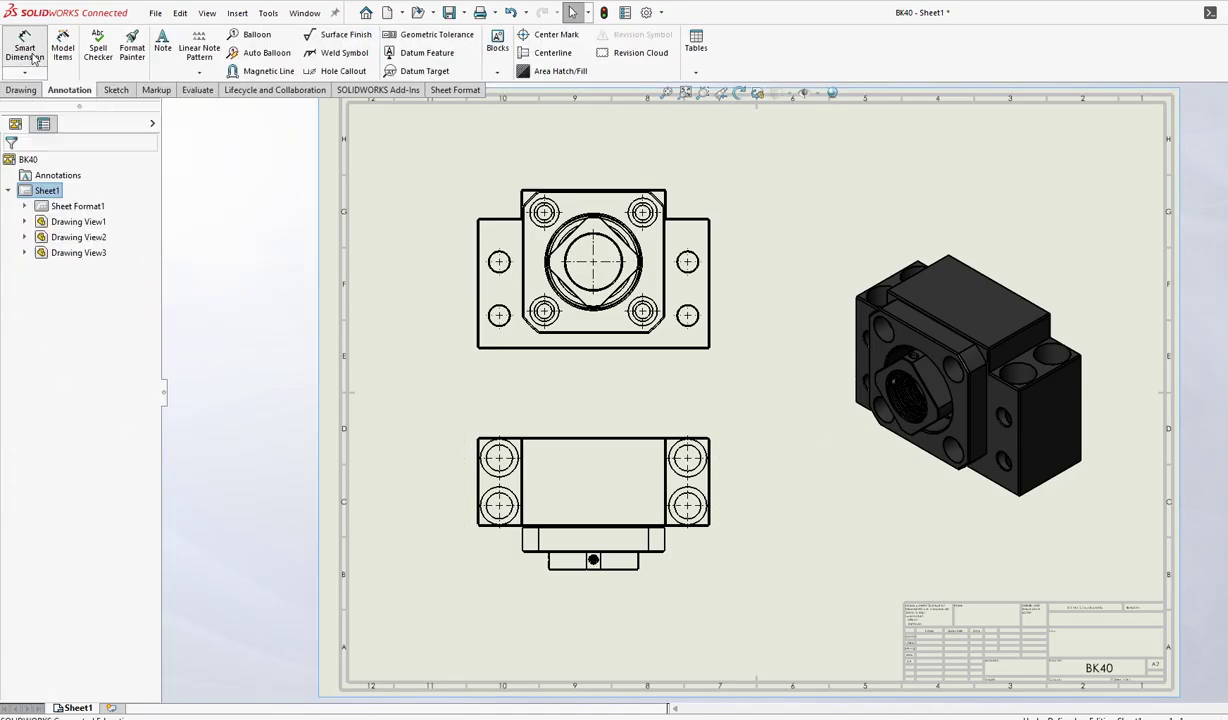
{"action": "left_click", "coordinate": [478, 342]}
{"action": "left_click", "coordinate": [479, 338]}
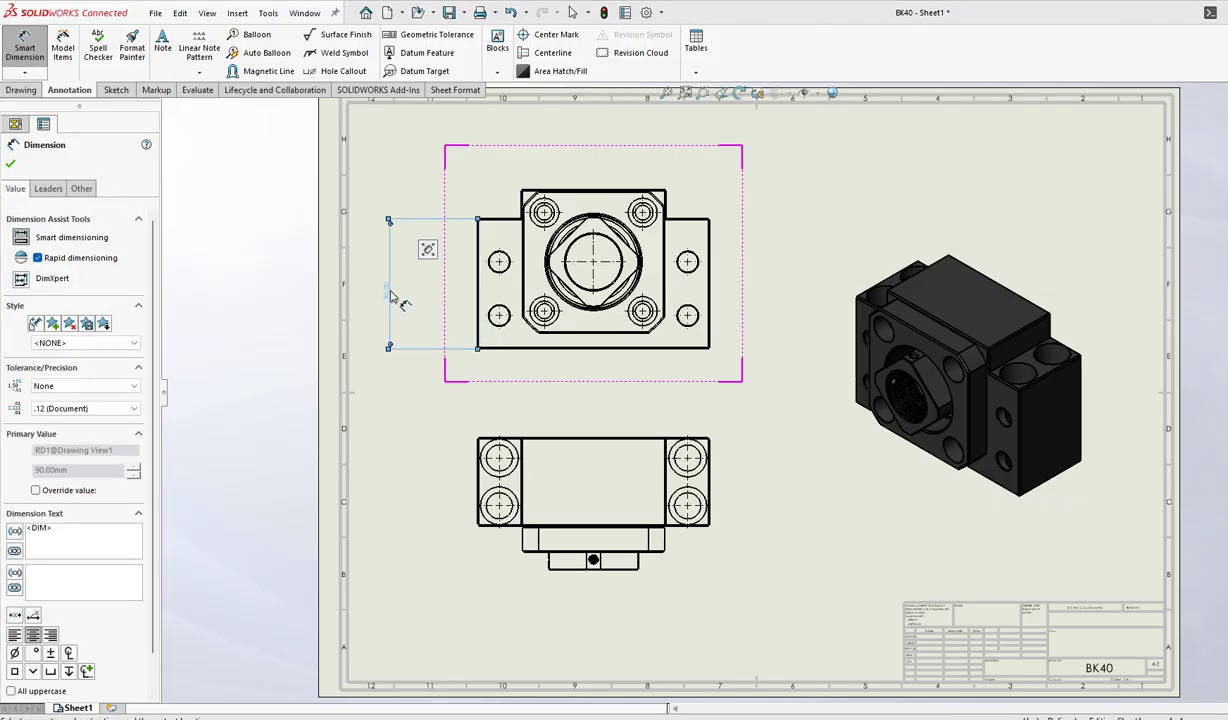
{"action": "left_click", "coordinate": [424, 408]}
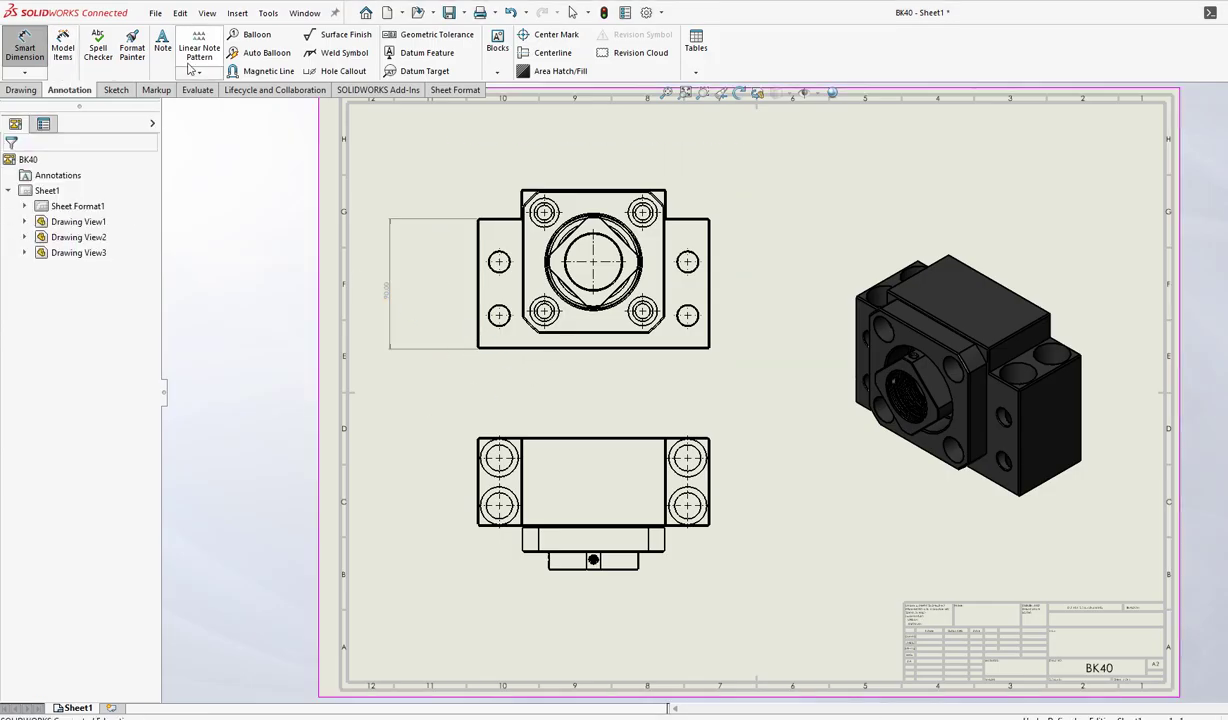
{"action": "left_click", "coordinate": [590, 349]}
{"action": "left_click", "coordinate": [593, 400]}
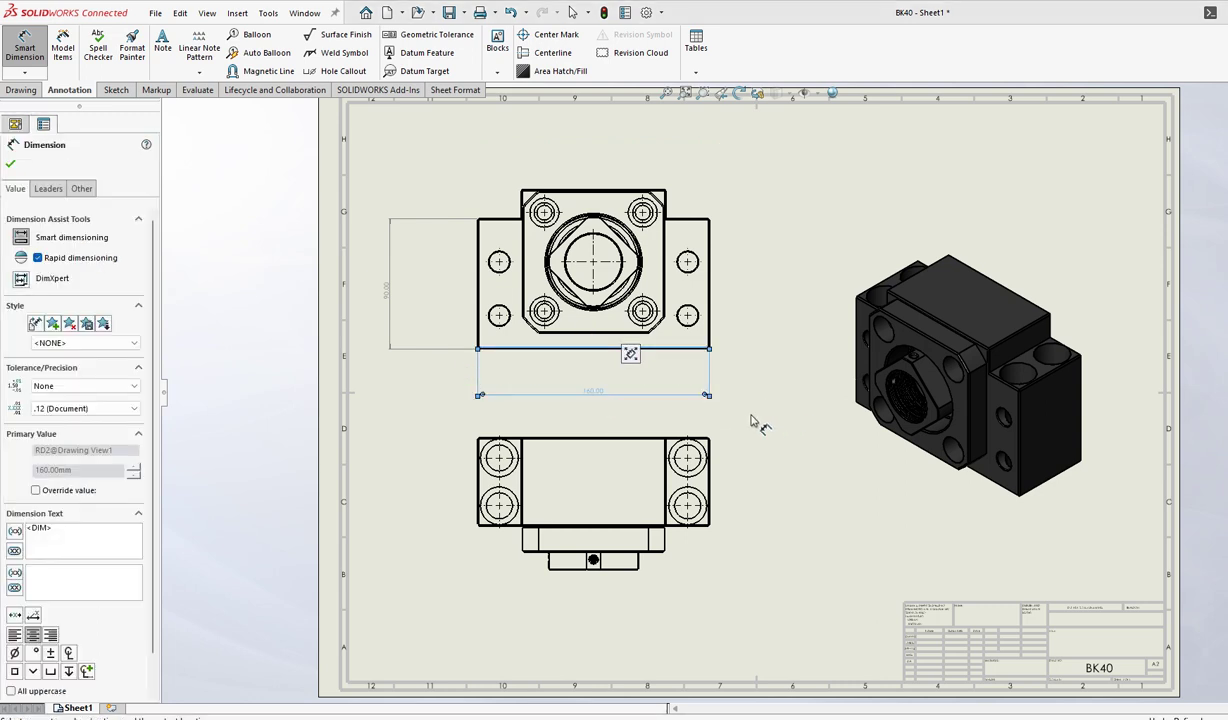
{"action": "key", "text": "Escape"}
- Add the 100.00 width dimension above the raised upper body
{"action": "scroll", "coordinate": [690, 420], "scroll_direction": "down", "scroll_amount": 1}
{"action": "scroll", "coordinate": [701, 416], "scroll_direction": "down", "scroll_amount": 1}
{"action": "scroll", "coordinate": [705, 395], "scroll_direction": "down", "scroll_amount": 1}
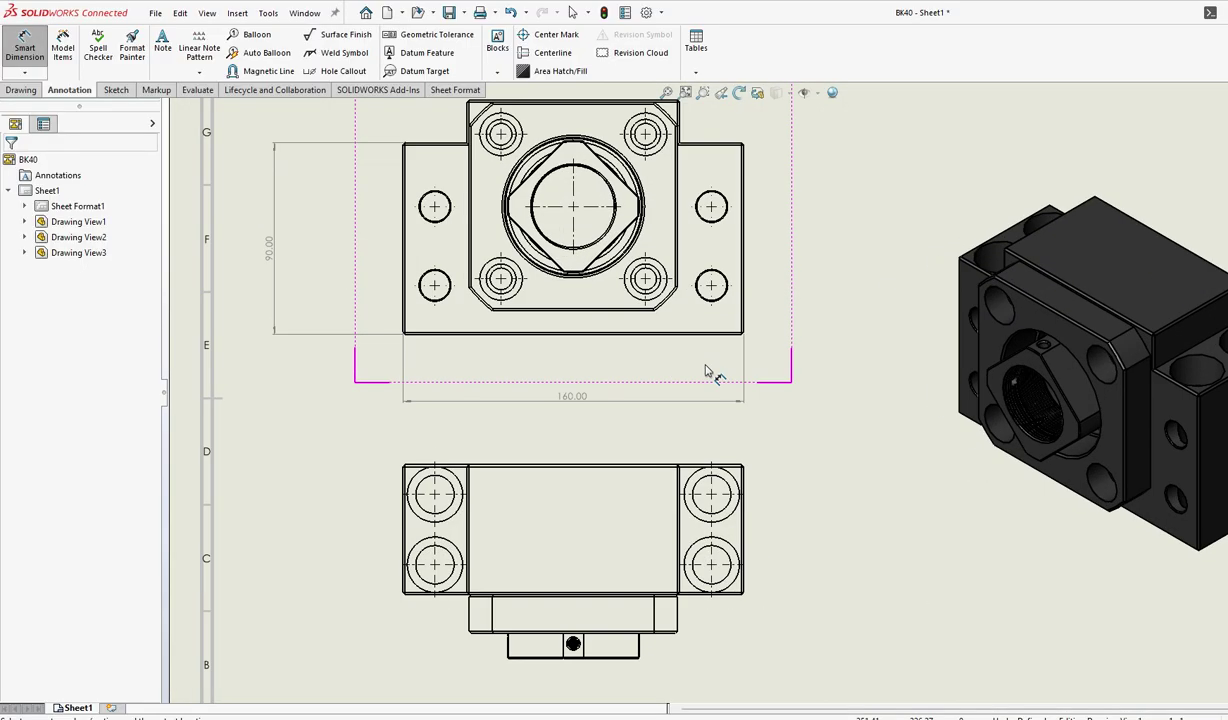
{"action": "scroll", "coordinate": [605, 352], "scroll_direction": "up", "scroll_amount": 1}
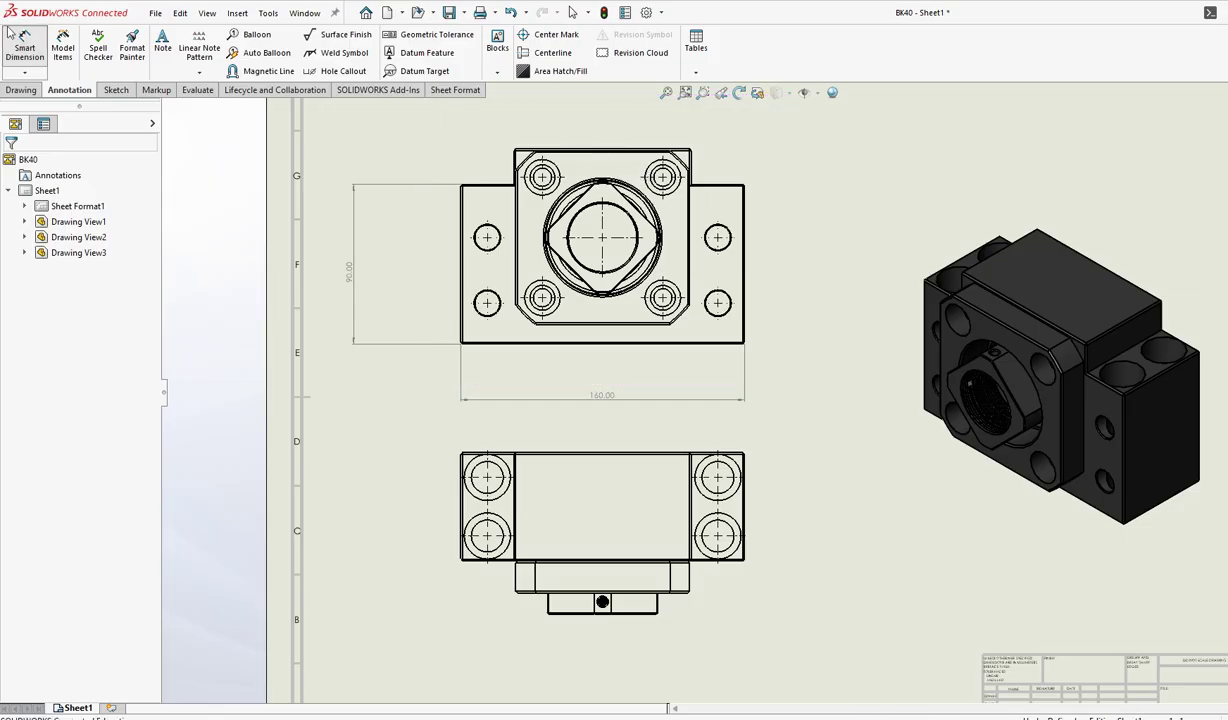
{"action": "left_click", "coordinate": [576, 150]}
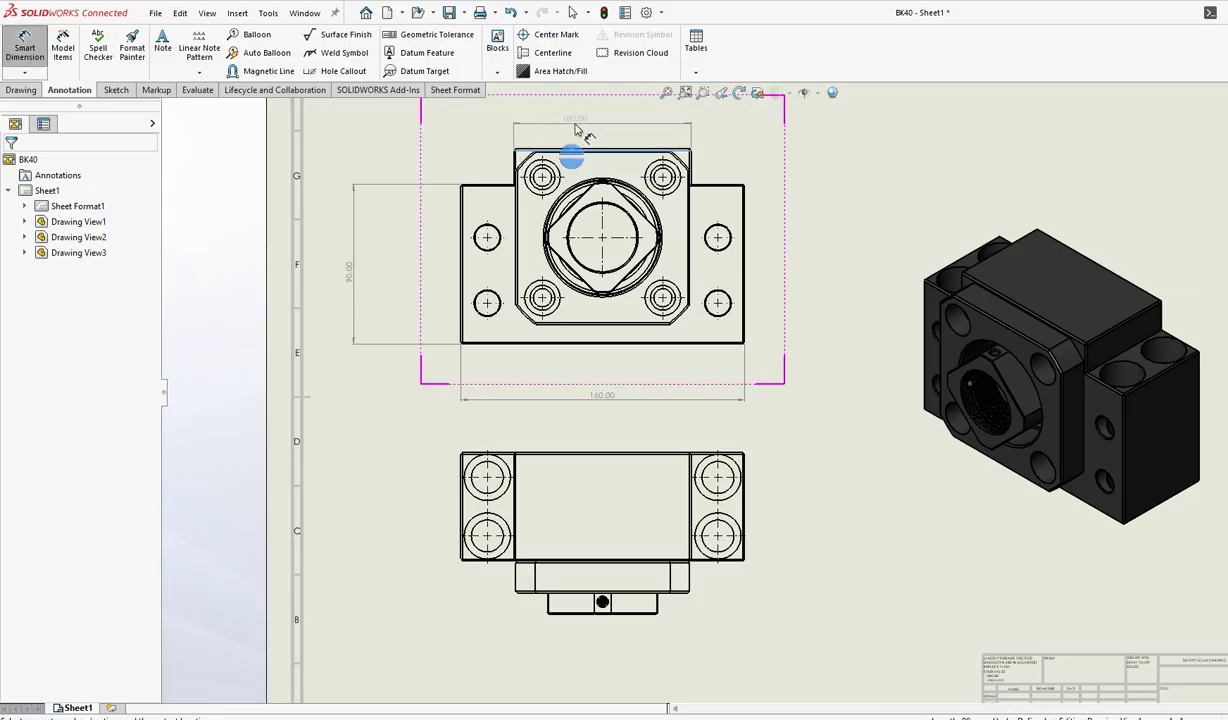
{"action": "left_click", "coordinate": [595, 125]}
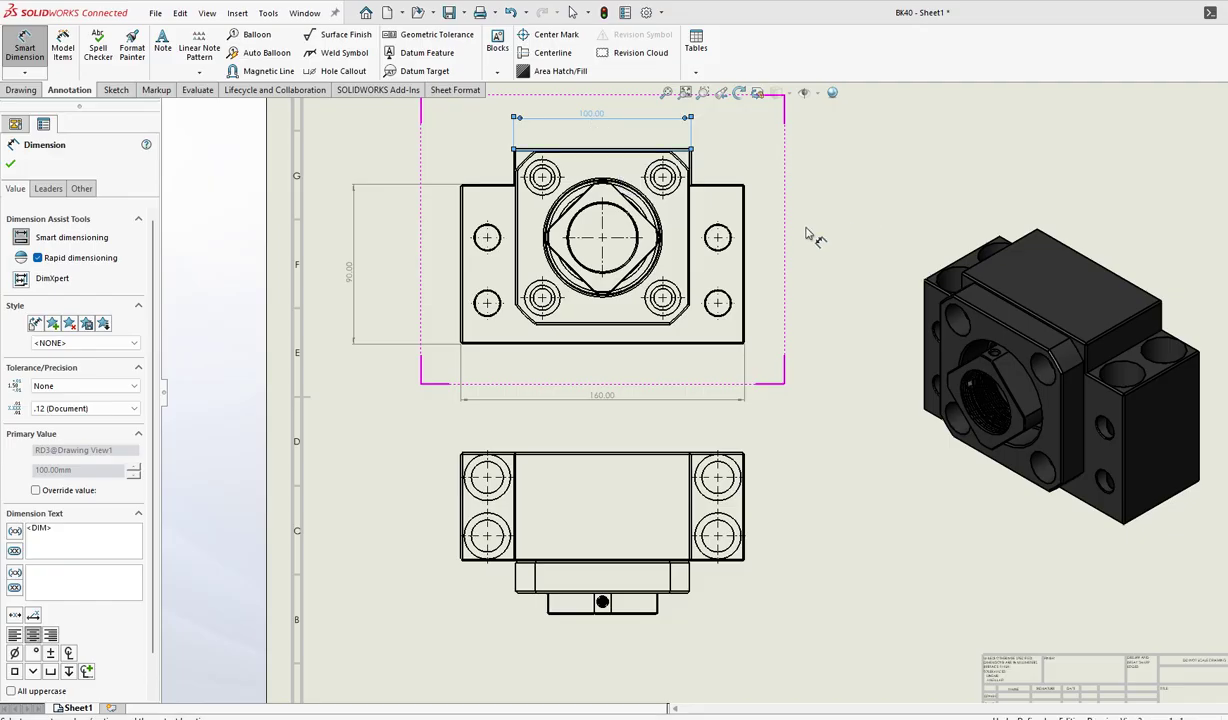
{"action": "key", "text": "Escape"}
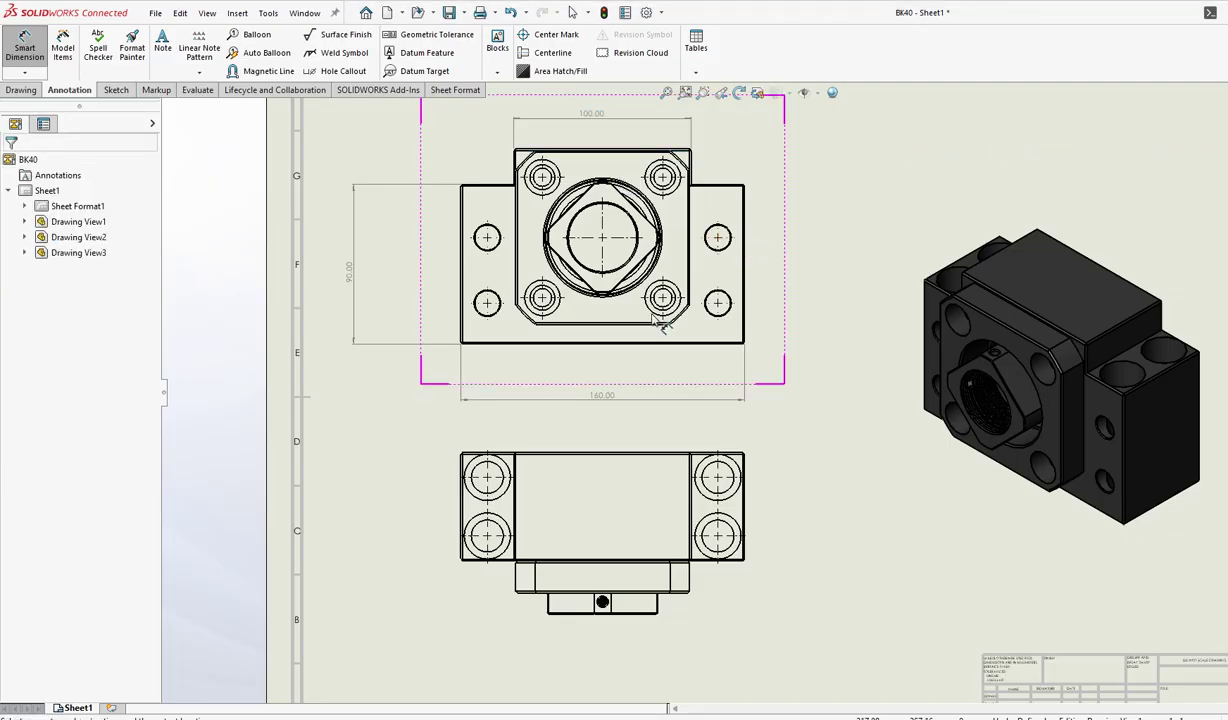
{"action": "scroll", "coordinate": [633, 310], "scroll_direction": "down", "scroll_amount": 1}
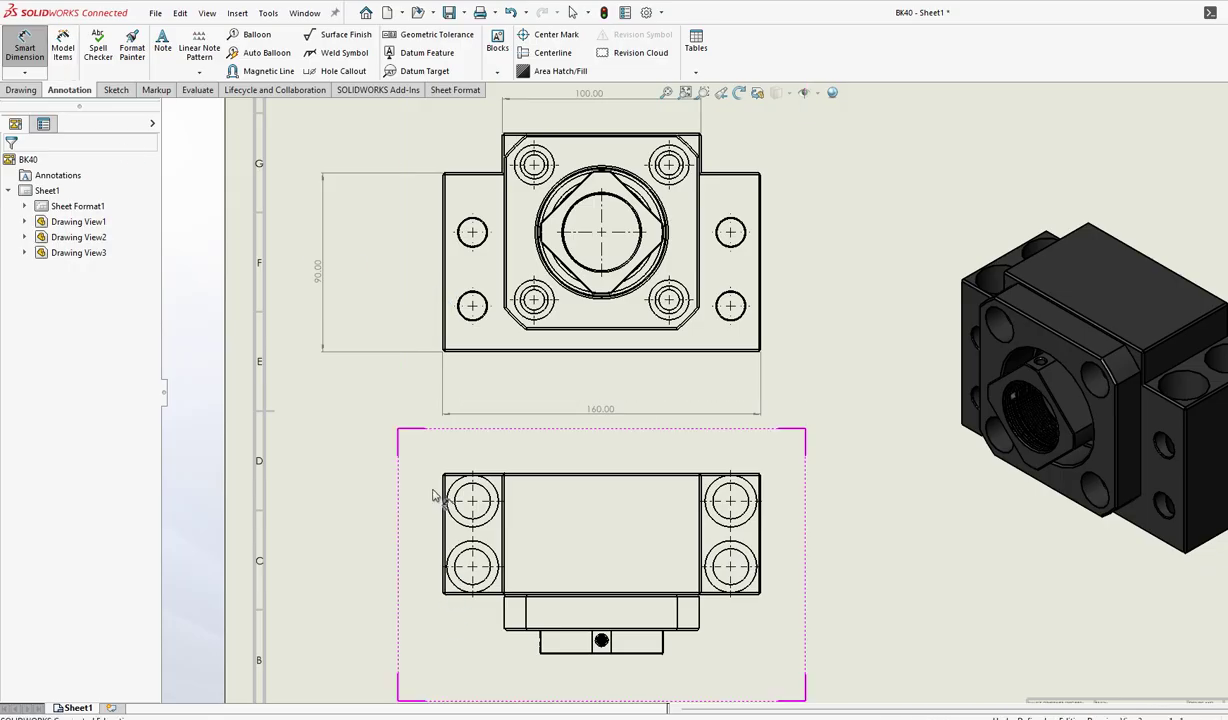
{"action": "scroll", "coordinate": [430, 445], "scroll_direction": "up", "scroll_amount": 2}
{"action": "scroll", "coordinate": [786, 432], "scroll_direction": "down", "scroll_amount": 1}
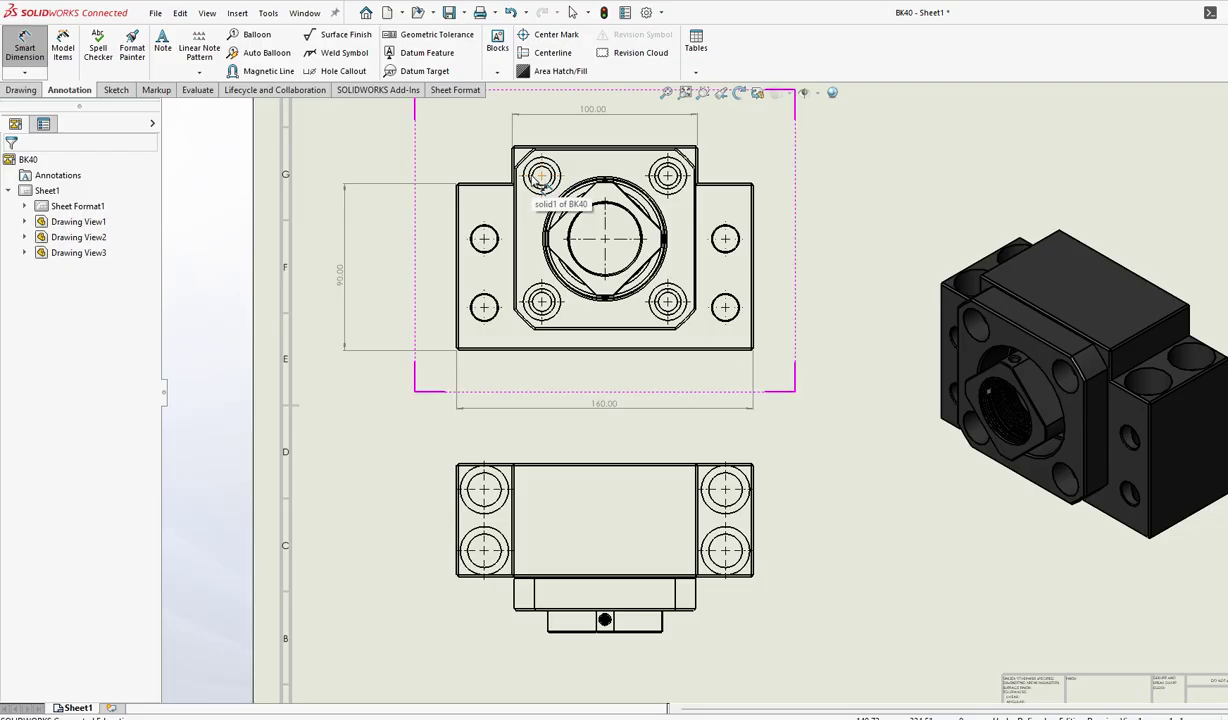
{"action": "scroll", "coordinate": [440, 105], "scroll_direction": "down", "scroll_amount": 1}
{"action": "left_click", "coordinate": [24, 72]}
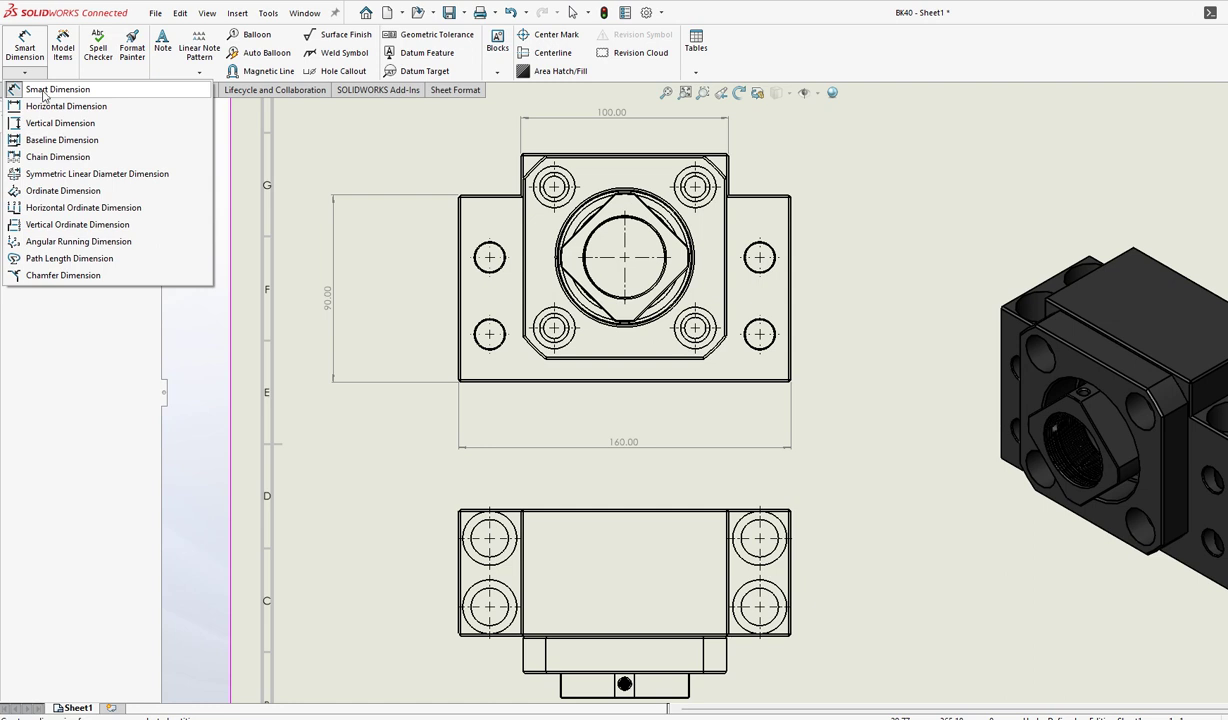
- Dimension the lower view's holes: Ø26.00 upper-left and Ø18.00 right
{"action": "left_click", "coordinate": [44, 91]}
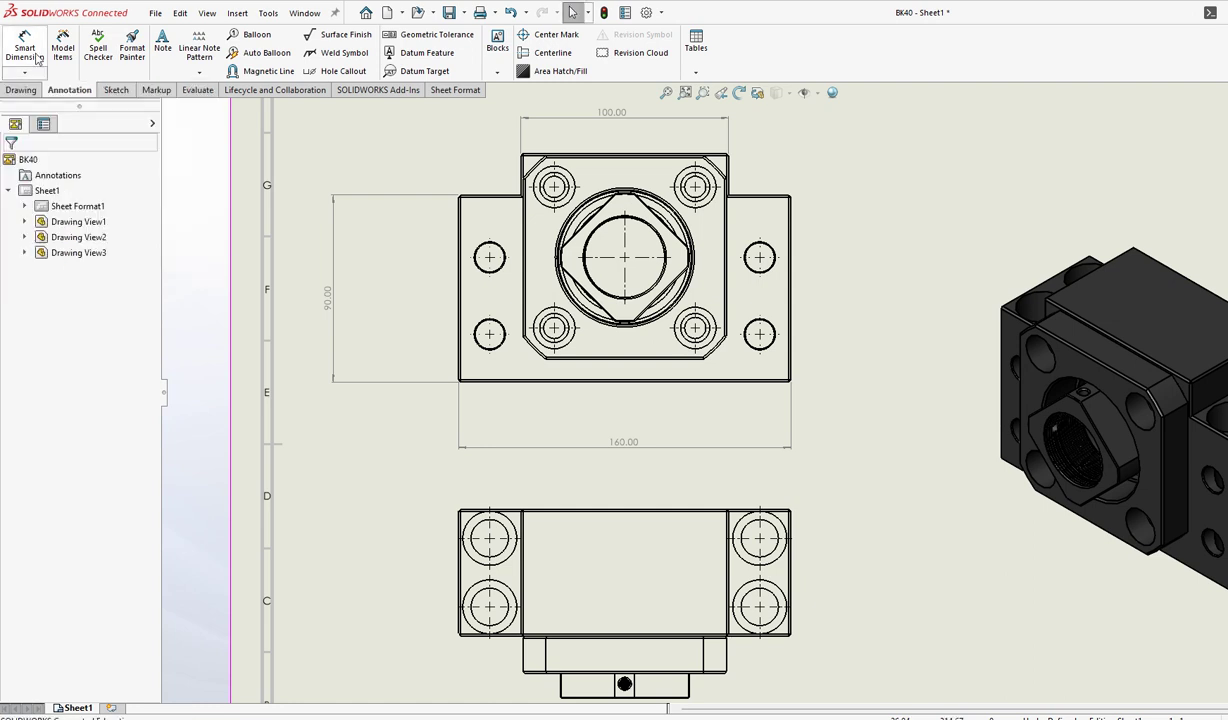
{"action": "left_click", "coordinate": [477, 565]}
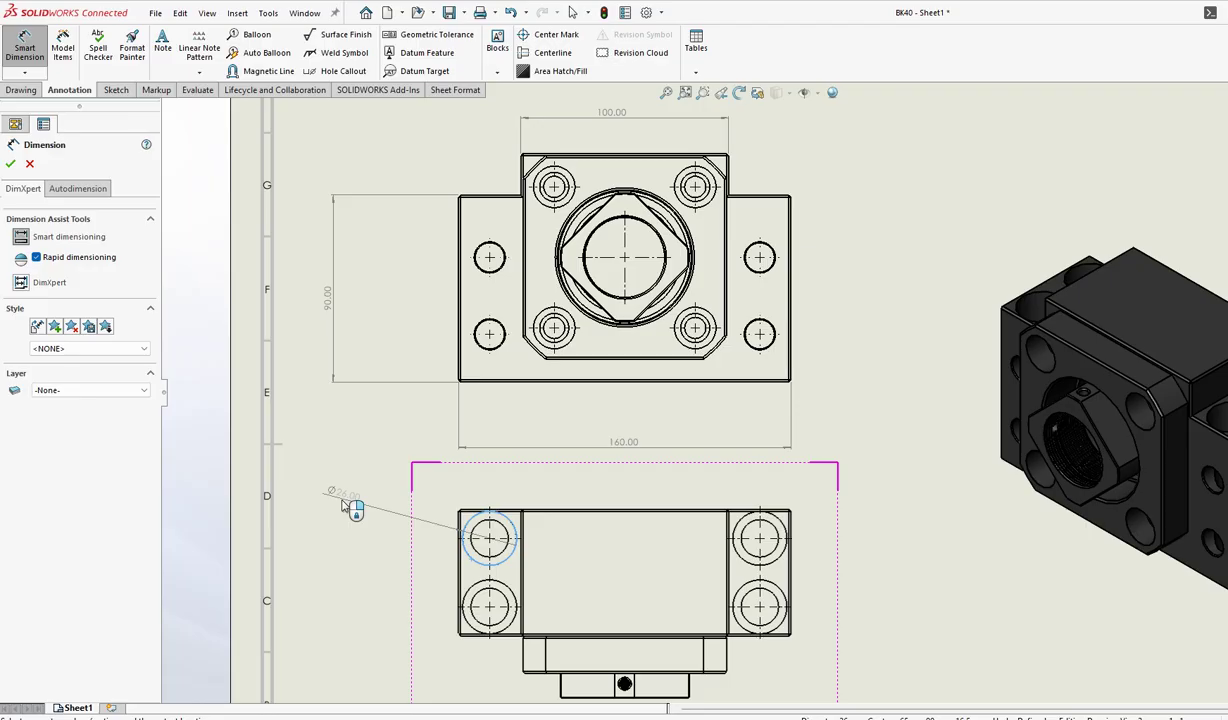
{"action": "left_click", "coordinate": [342, 504]}
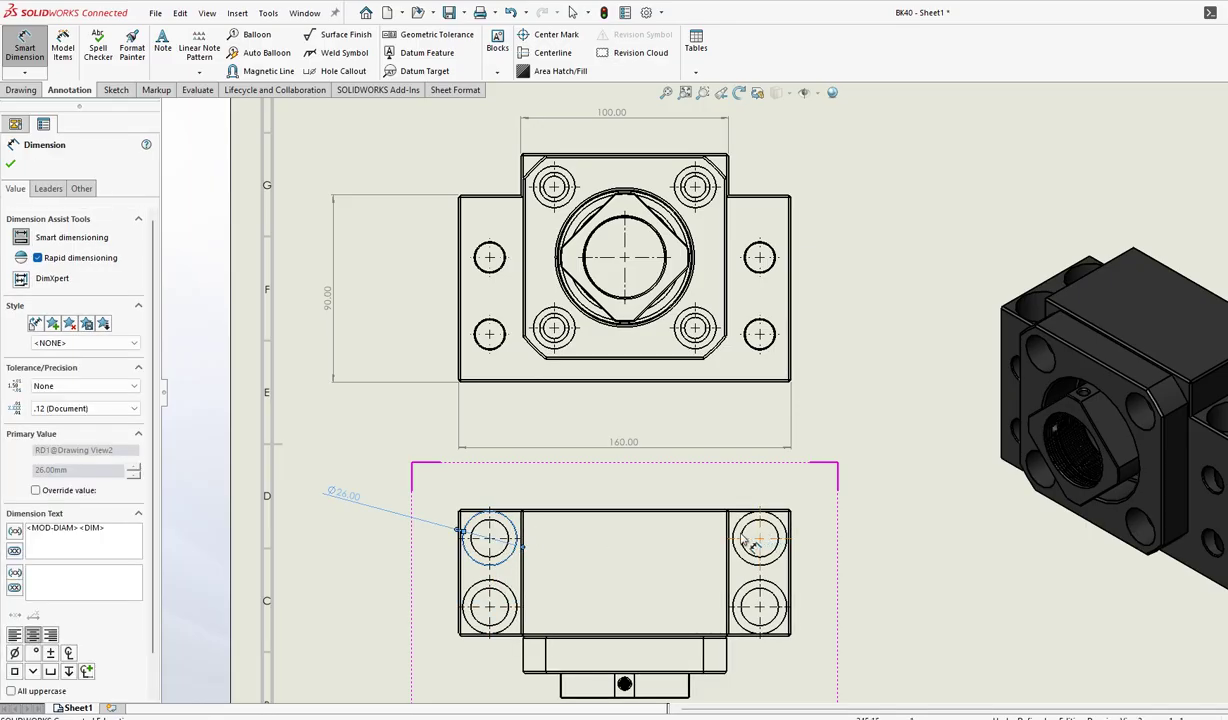
{"action": "left_click", "coordinate": [787, 540]}
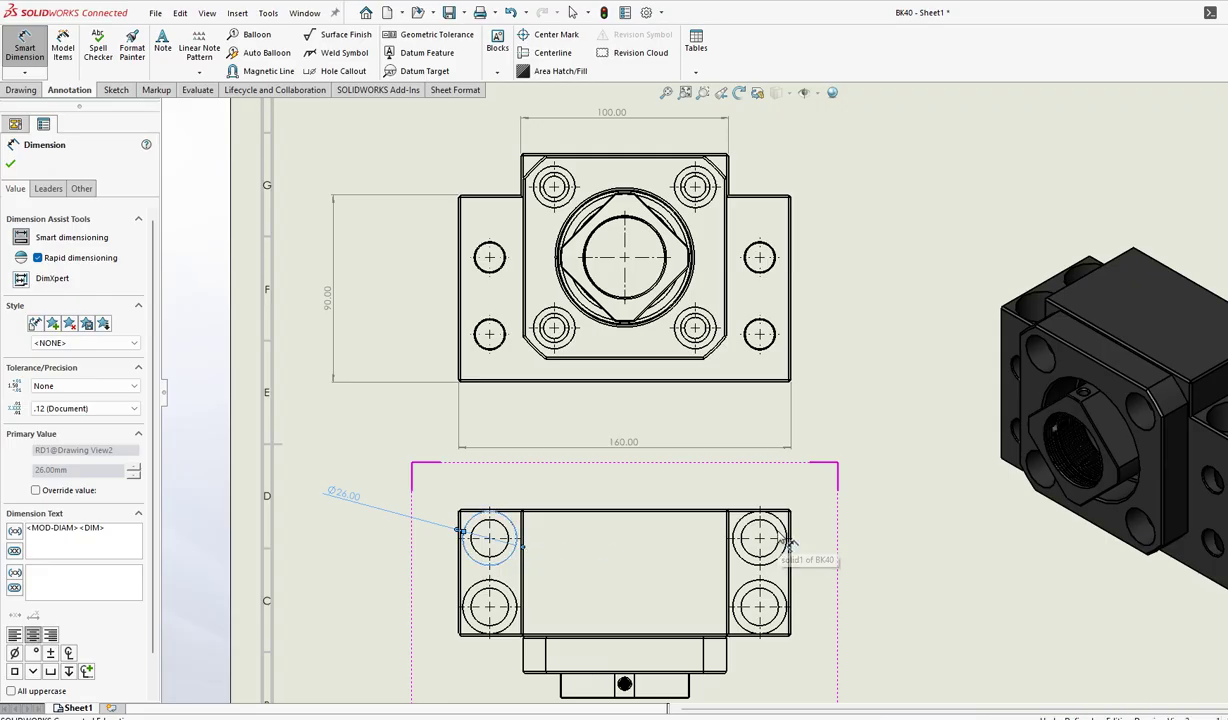
{"action": "left_click", "coordinate": [903, 455]}
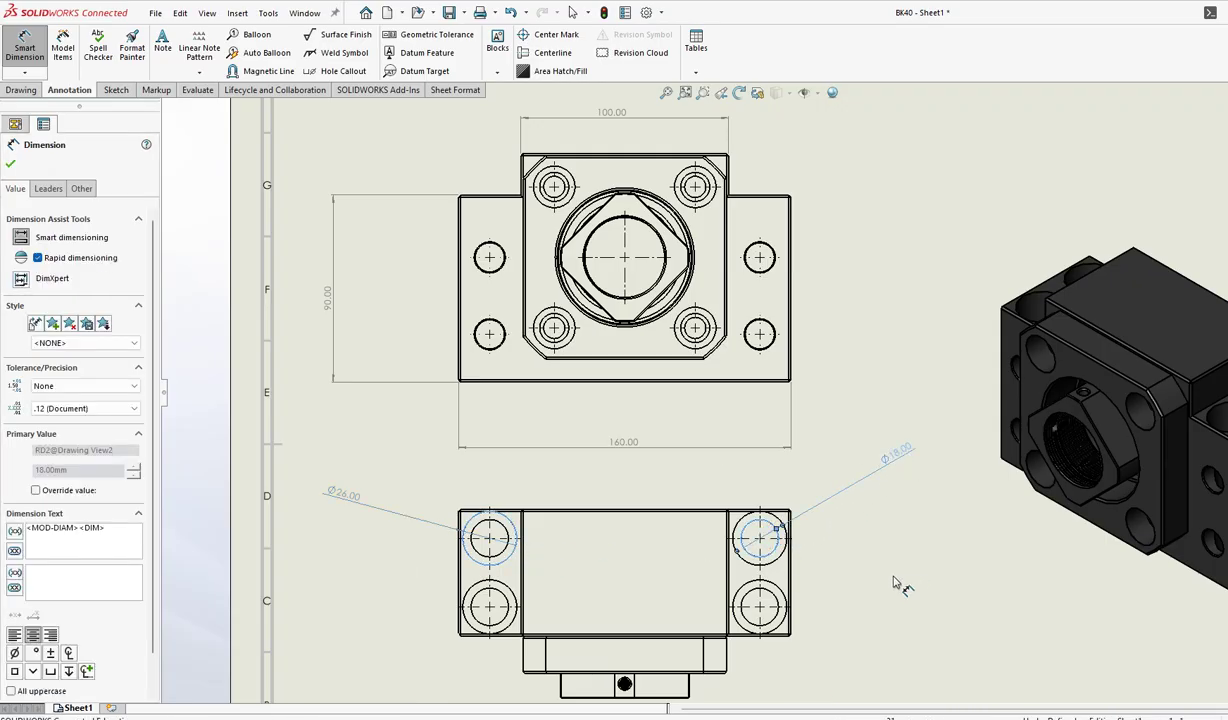
- Give the top view's right-hand hole a Ø15.00 diameter dimension
{"action": "scroll", "coordinate": [735, 400], "scroll_direction": "up", "scroll_amount": 1}
{"action": "scroll", "coordinate": [721, 411], "scroll_direction": "up", "scroll_amount": 1}
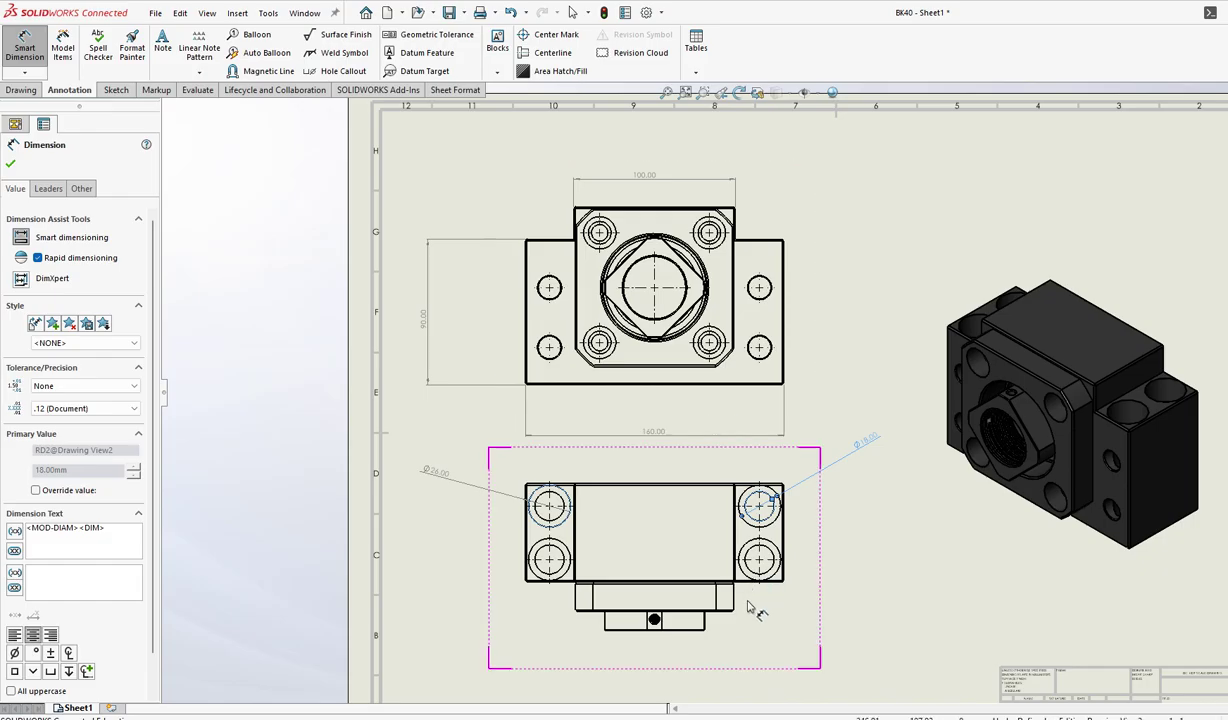
{"action": "scroll", "coordinate": [753, 612], "scroll_direction": "down", "scroll_amount": 1}
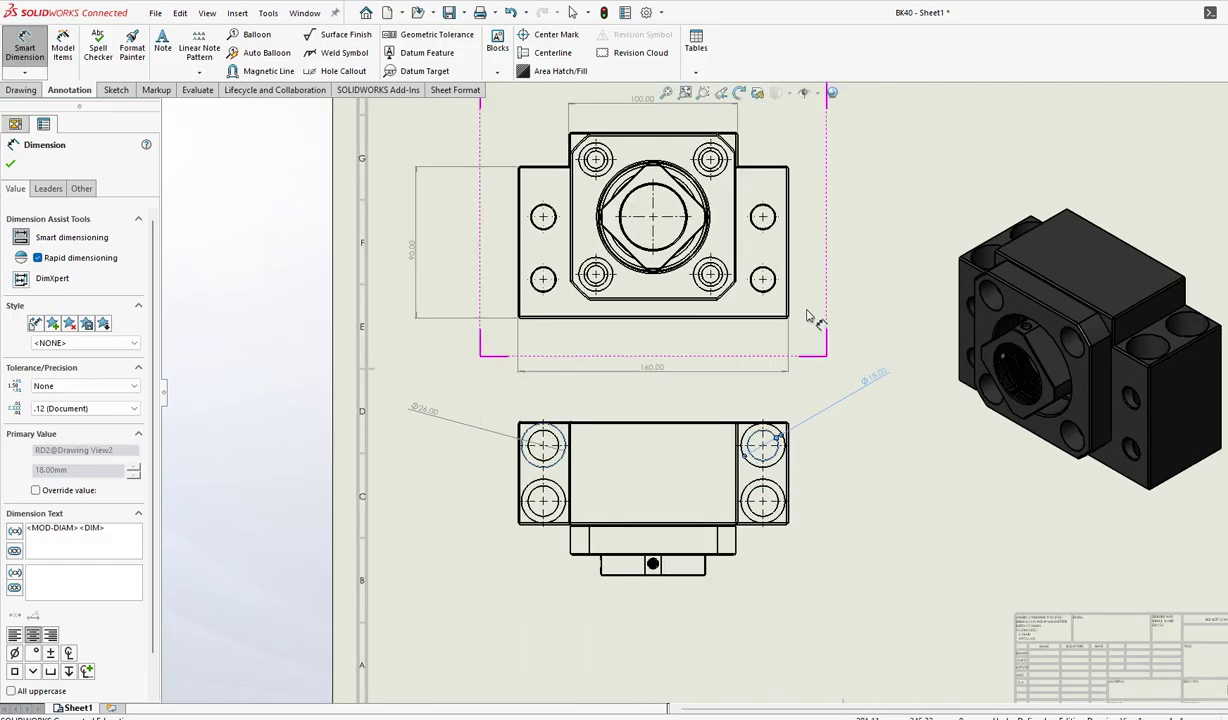
{"action": "scroll", "coordinate": [727, 458], "scroll_direction": "up", "scroll_amount": 1}
{"action": "scroll", "coordinate": [756, 289], "scroll_direction": "down", "scroll_amount": 1}
{"action": "scroll", "coordinate": [780, 268], "scroll_direction": "down", "scroll_amount": 1}
{"action": "scroll", "coordinate": [781, 268], "scroll_direction": "down", "scroll_amount": 1}
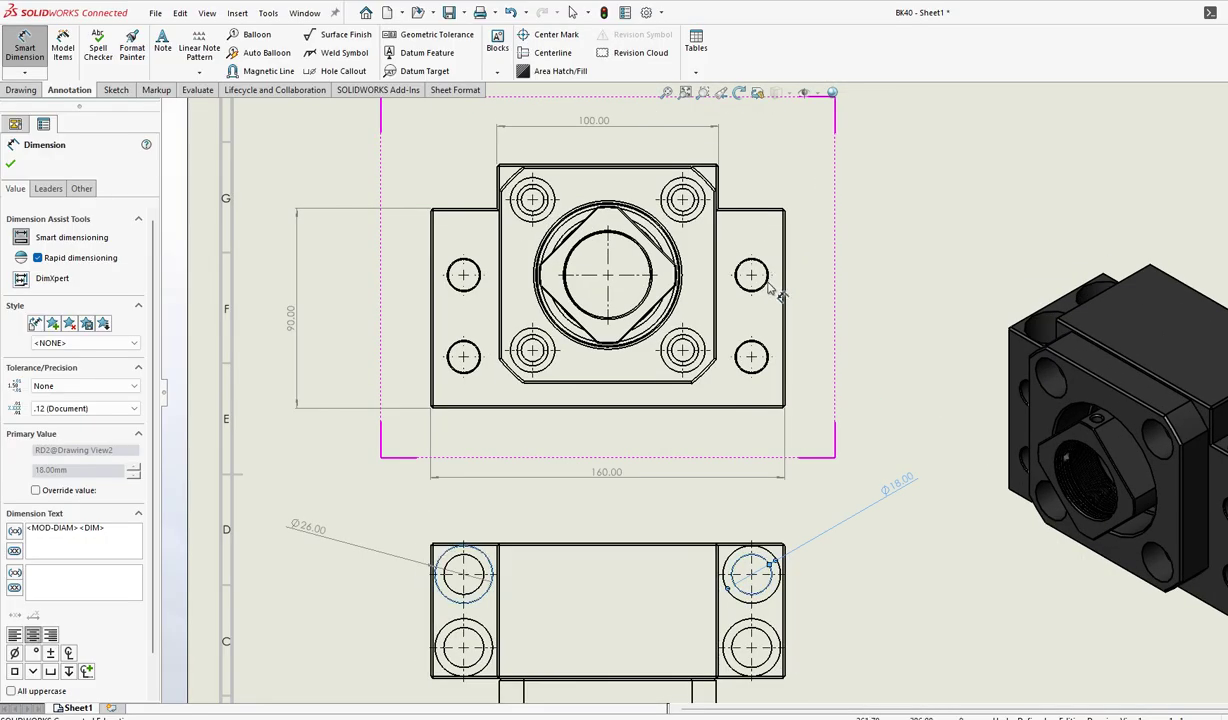
{"action": "left_click", "coordinate": [762, 268]}
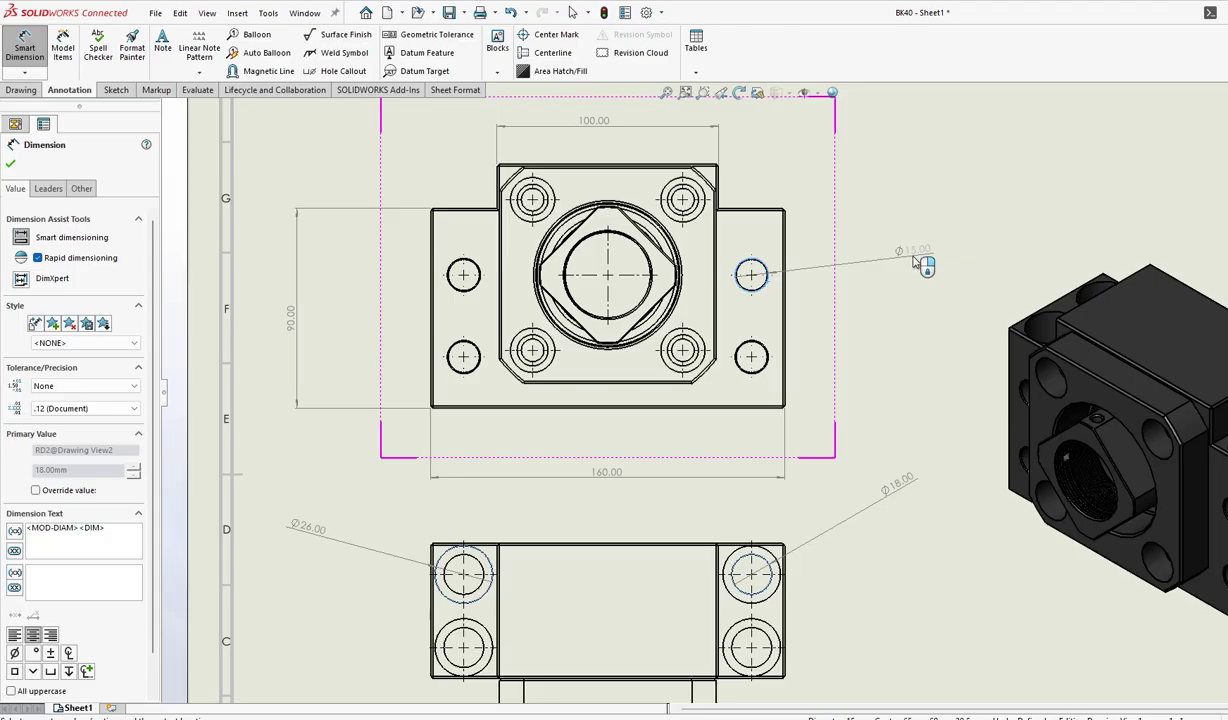
{"action": "scroll", "coordinate": [628, 346], "scroll_direction": "up", "scroll_amount": 1}
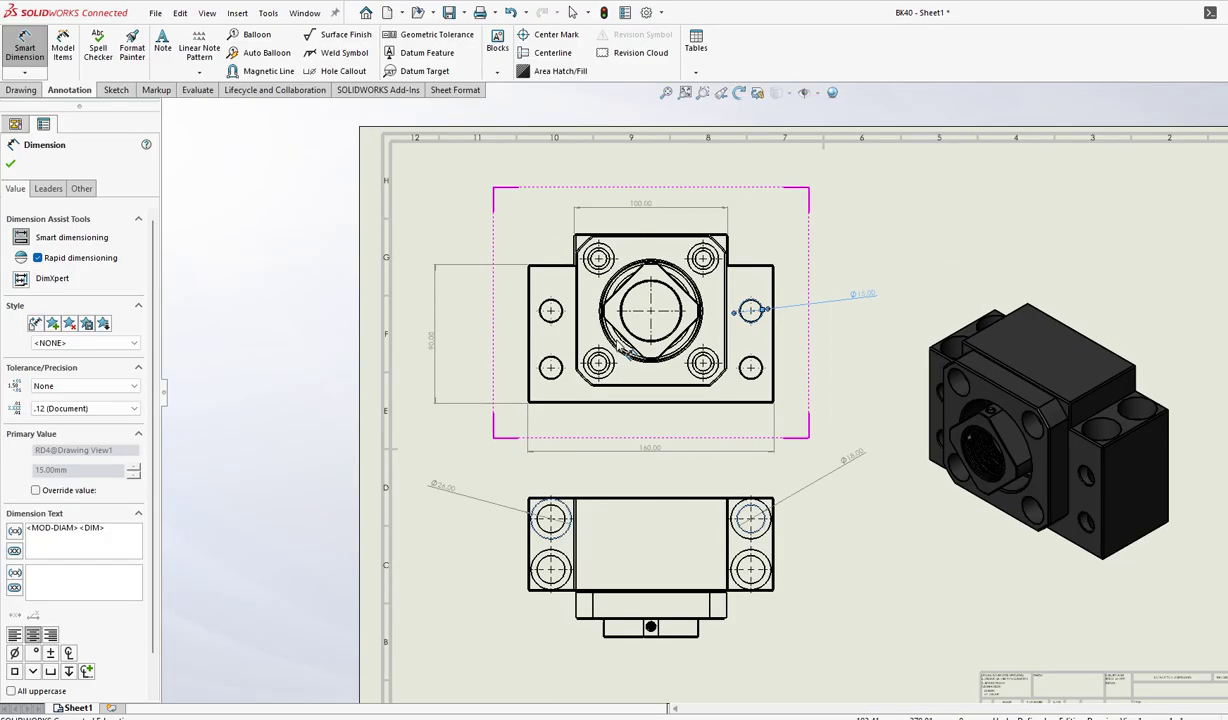
{"action": "scroll", "coordinate": [710, 372], "scroll_direction": "down", "scroll_amount": 1}
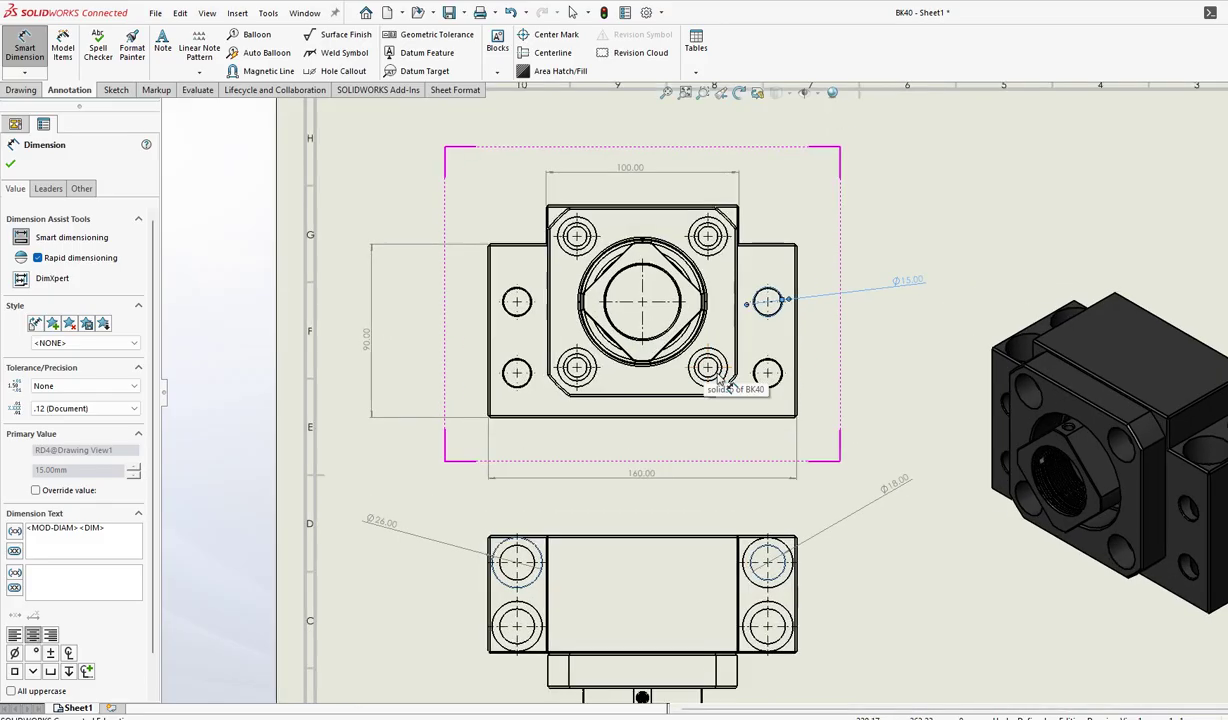
{"action": "scroll", "coordinate": [712, 375], "scroll_direction": "down", "scroll_amount": 1}
{"action": "left_click", "coordinate": [726, 382]}
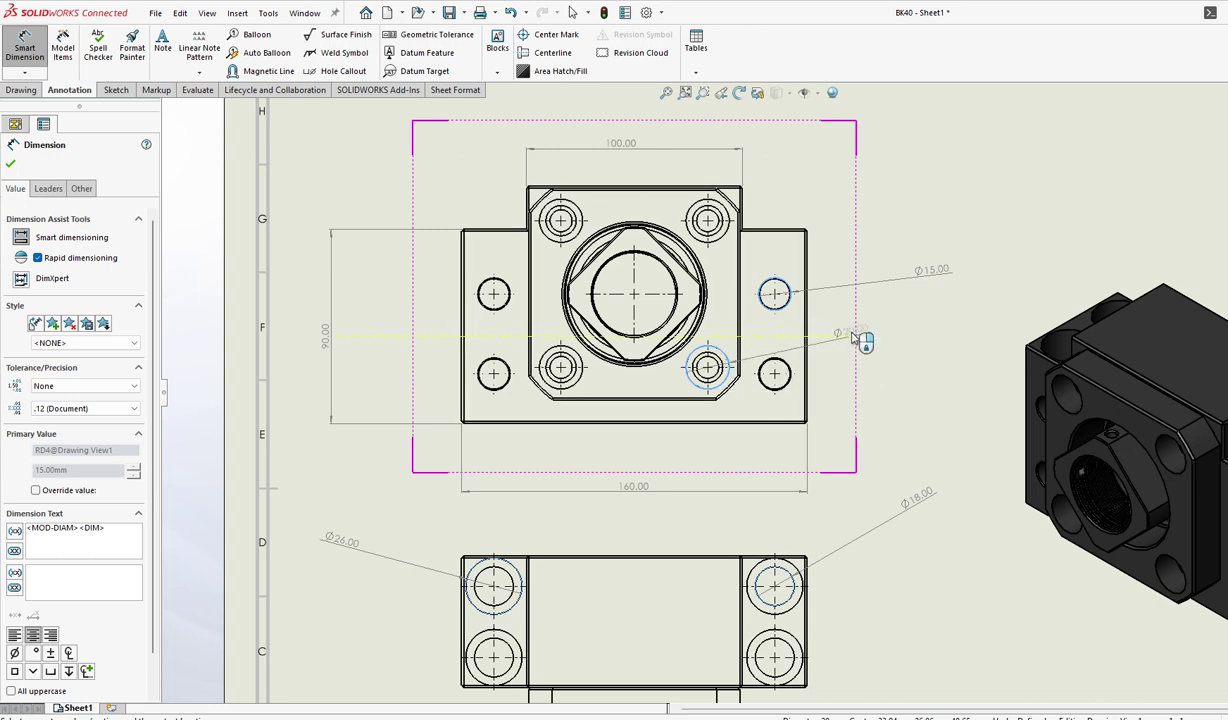
- Add Ø20.00 to the lower-right hole and Ø40.10 to the central bore
{"action": "left_click", "coordinate": [838, 339]}
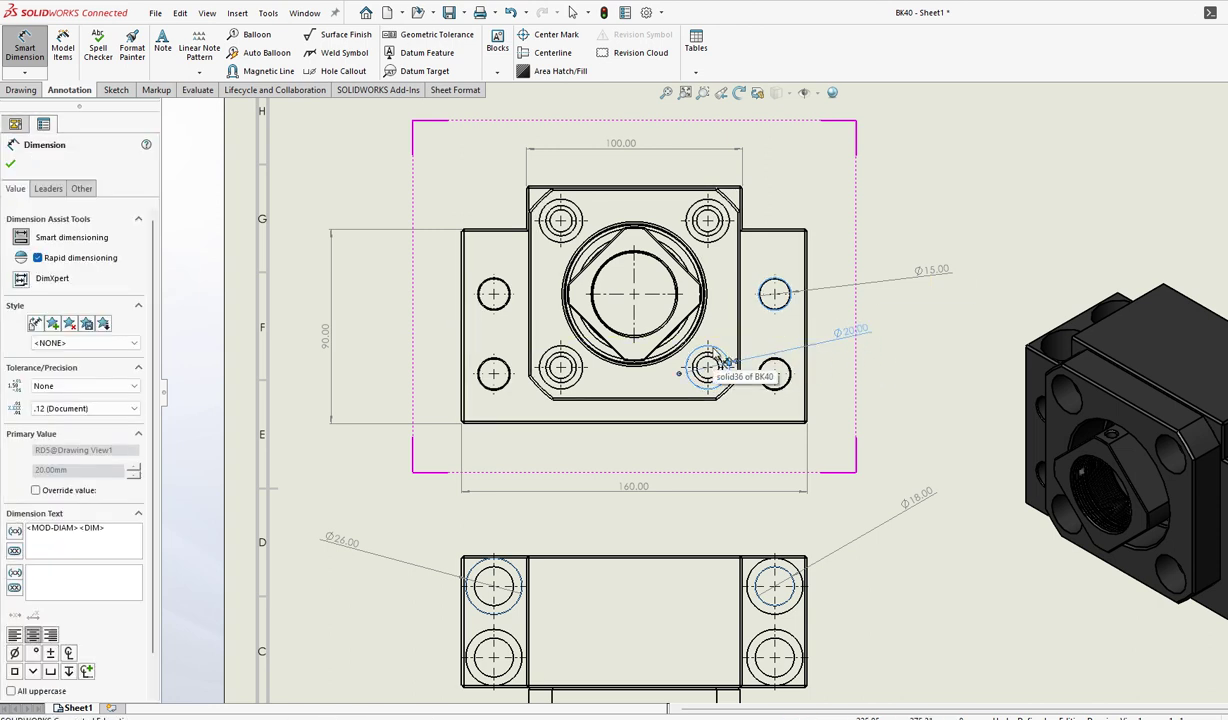
{"action": "scroll", "coordinate": [712, 364], "scroll_direction": "up", "scroll_amount": 2}
{"action": "scroll", "coordinate": [712, 364], "scroll_direction": "down", "scroll_amount": 2}
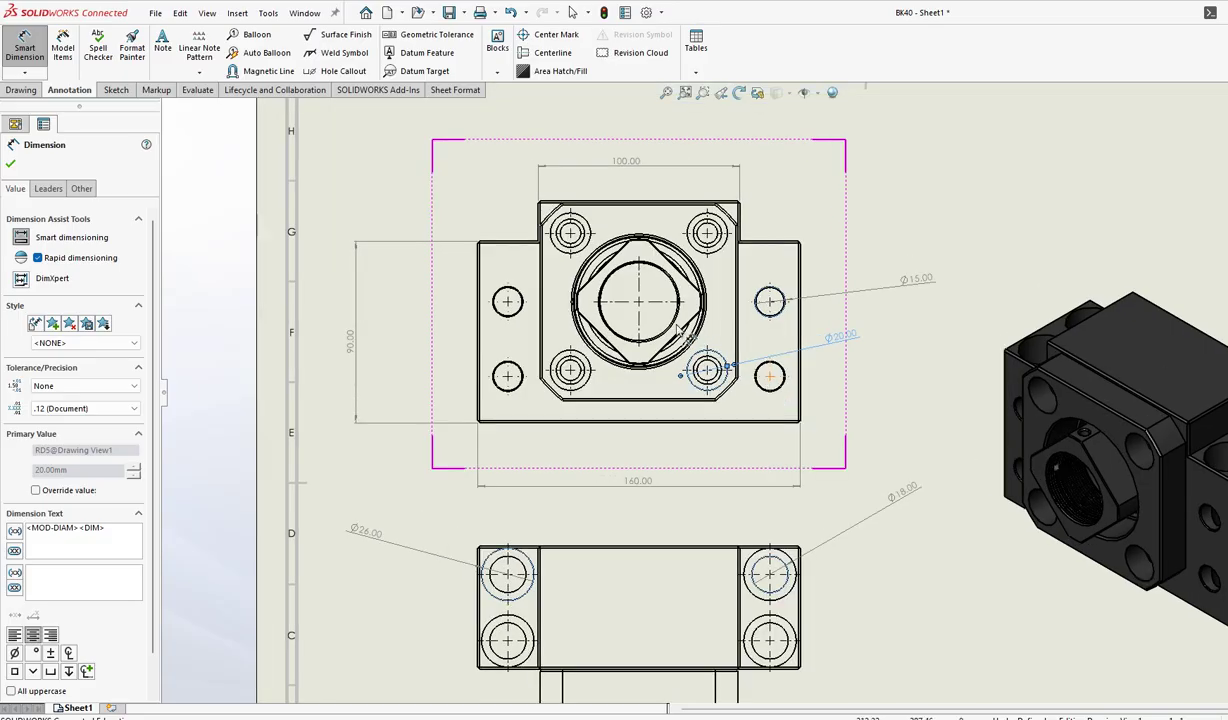
{"action": "left_click", "coordinate": [612, 276]}
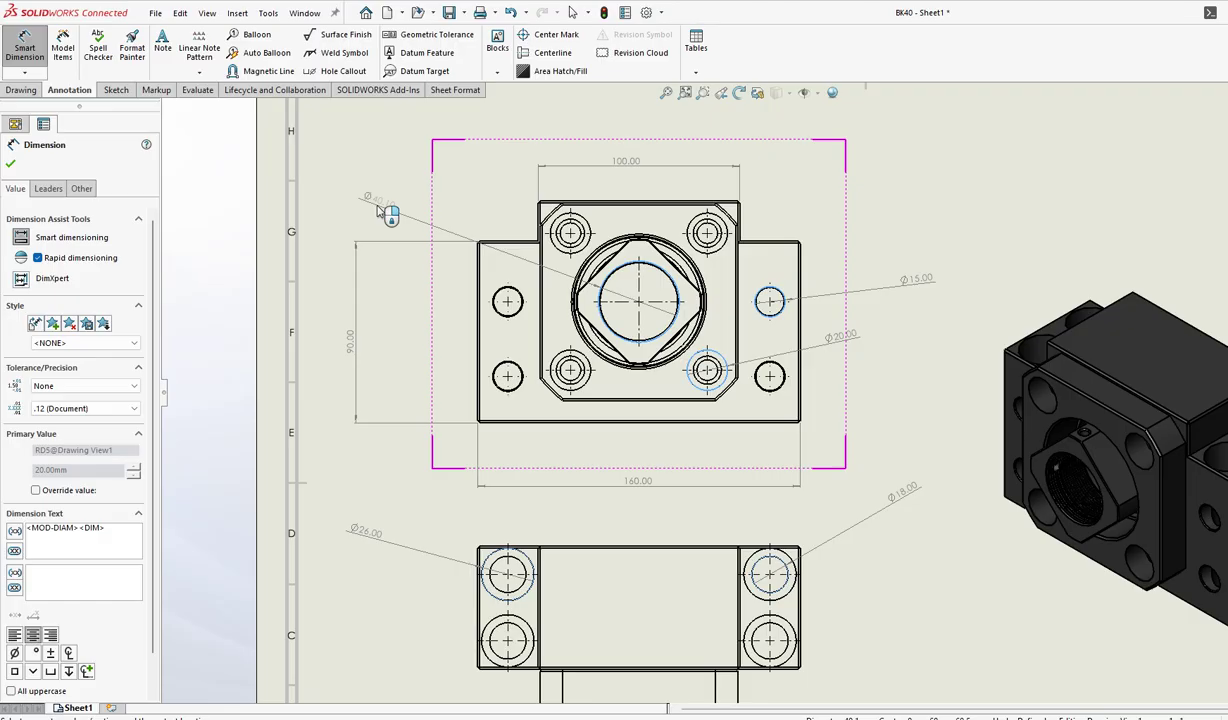
{"action": "left_click", "coordinate": [378, 208]}
- Dimension the central bore's outer circle at Ø31.00, placed vertically above it
{"action": "scroll", "coordinate": [530, 300], "scroll_direction": "up", "scroll_amount": 1}
{"action": "scroll", "coordinate": [600, 370], "scroll_direction": "up", "scroll_amount": 1}
{"action": "scroll", "coordinate": [680, 440], "scroll_direction": "up", "scroll_amount": 1}
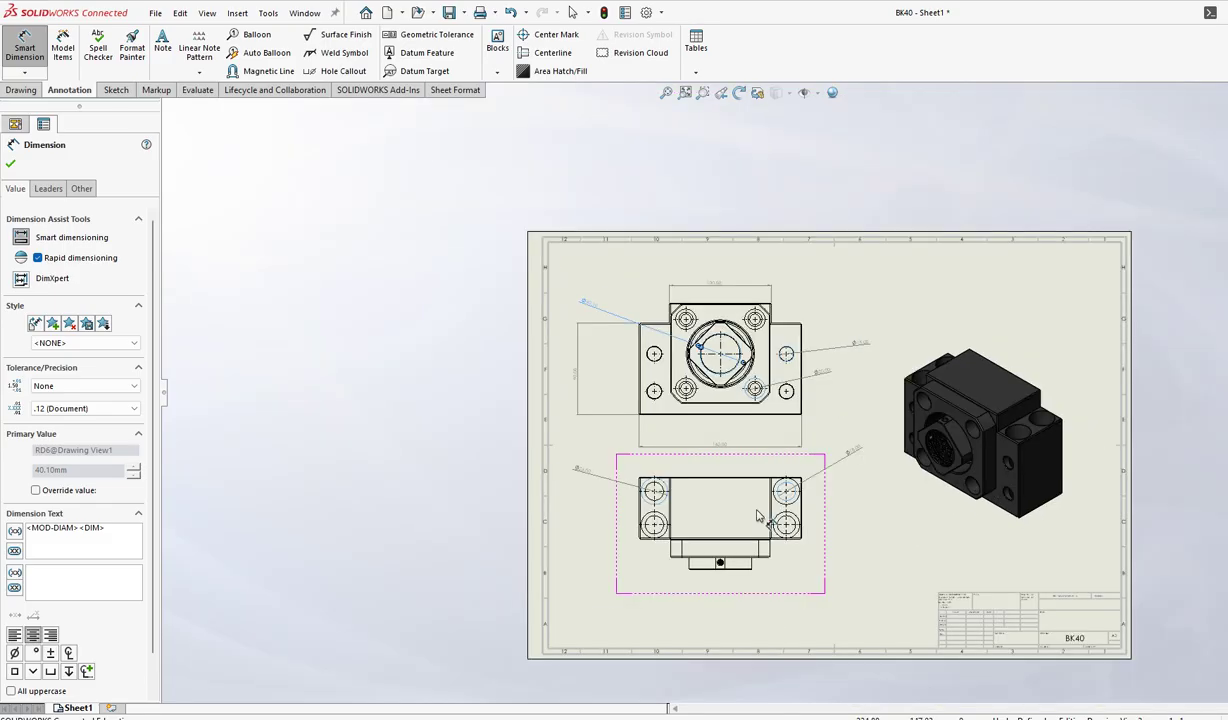
{"action": "scroll", "coordinate": [760, 516], "scroll_direction": "up", "scroll_amount": 1}
{"action": "scroll", "coordinate": [870, 530], "scroll_direction": "down", "scroll_amount": 1}
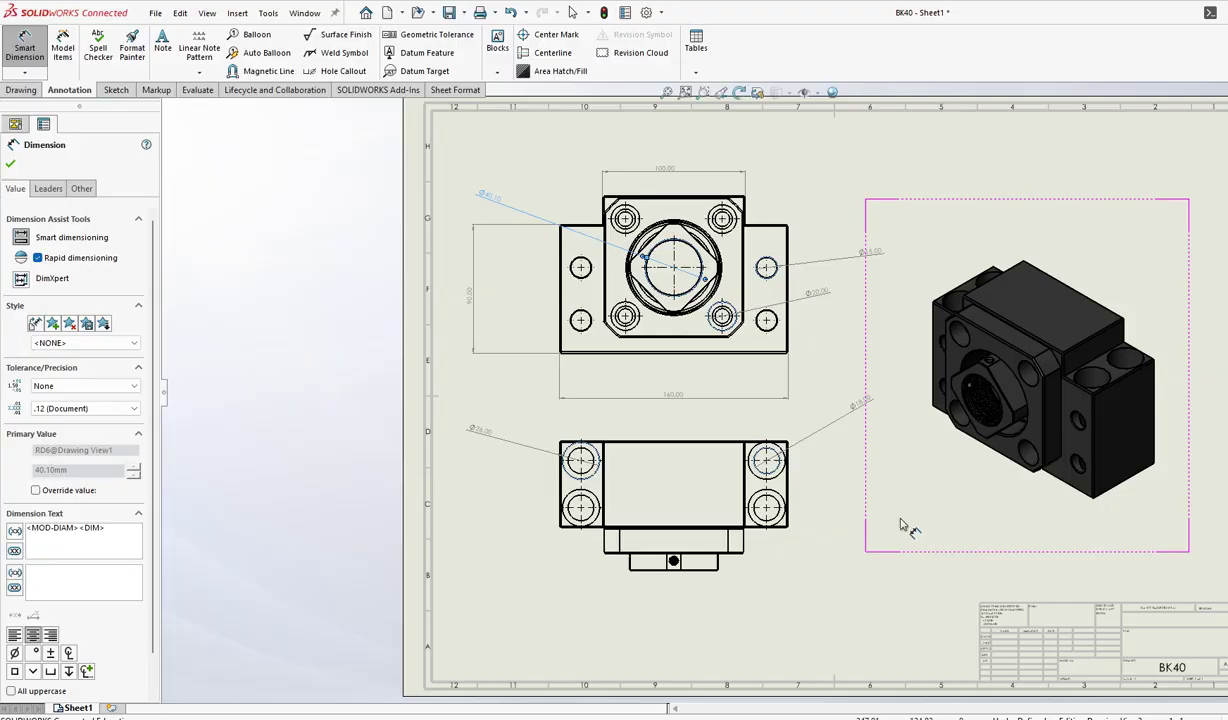
{"action": "scroll", "coordinate": [900, 525], "scroll_direction": "down", "scroll_amount": 1}
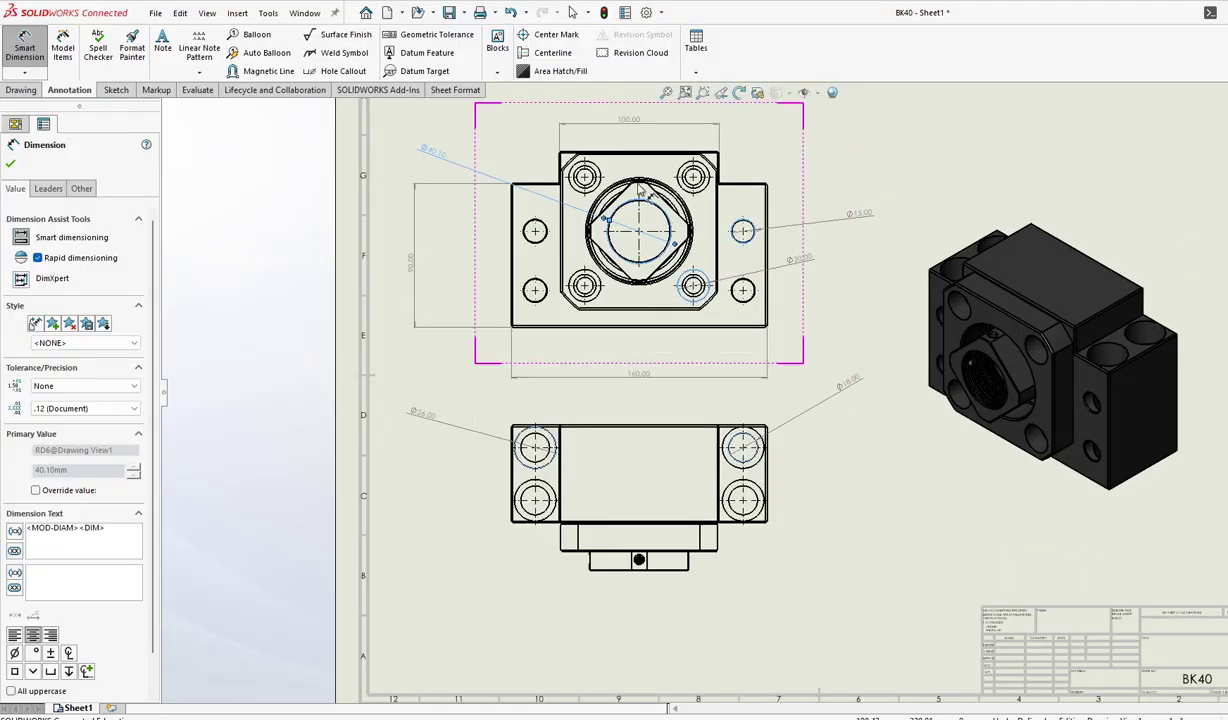
{"action": "scroll", "coordinate": [640, 187], "scroll_direction": "down", "scroll_amount": 5}
{"action": "scroll", "coordinate": [660, 240], "scroll_direction": "down", "scroll_amount": 5}
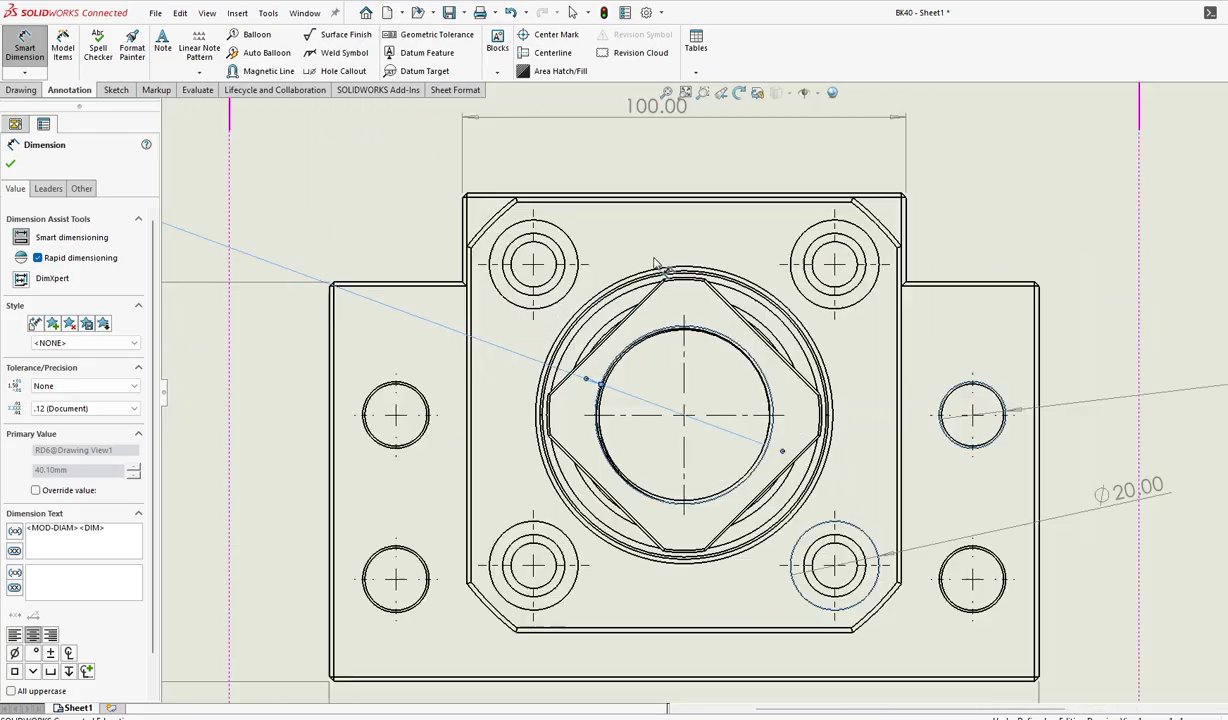
{"action": "left_click", "coordinate": [698, 294]}
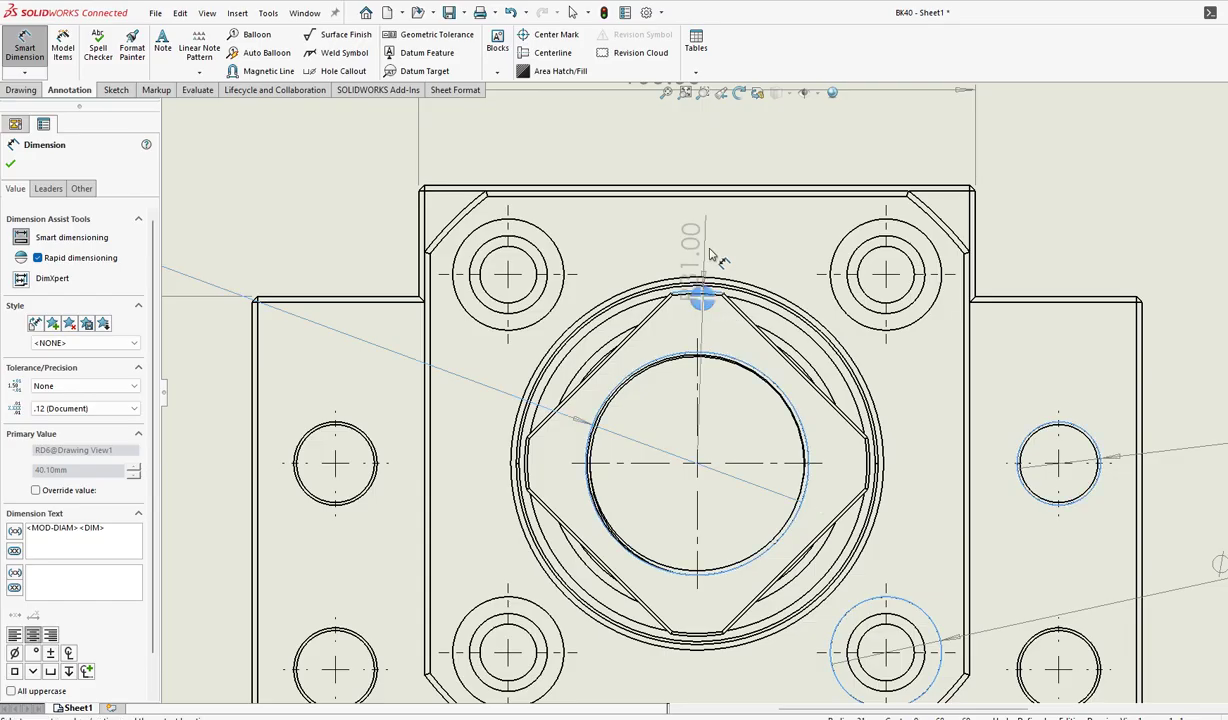
{"action": "left_click", "coordinate": [705, 160]}
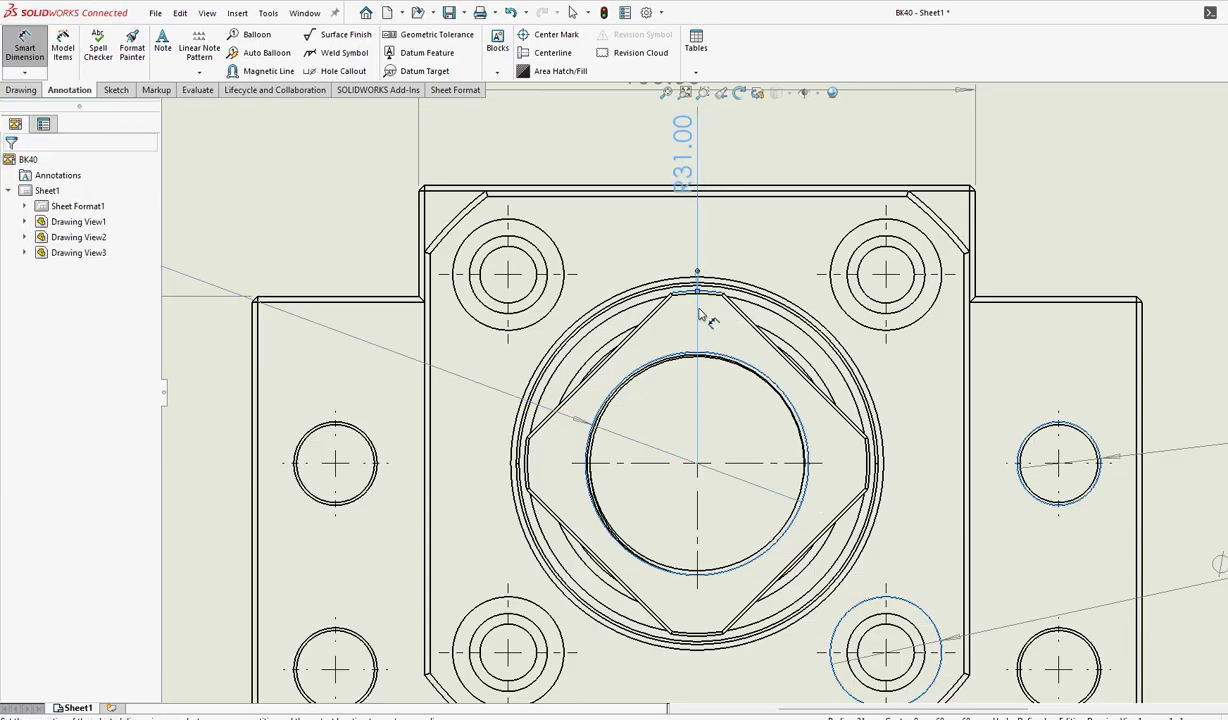
{"action": "scroll", "coordinate": [707, 315], "scroll_direction": "up", "scroll_amount": 5}
{"action": "scroll", "coordinate": [693, 320], "scroll_direction": "up", "scroll_amount": 4}
{"action": "scroll", "coordinate": [693, 320], "scroll_direction": "up", "scroll_amount": 2}
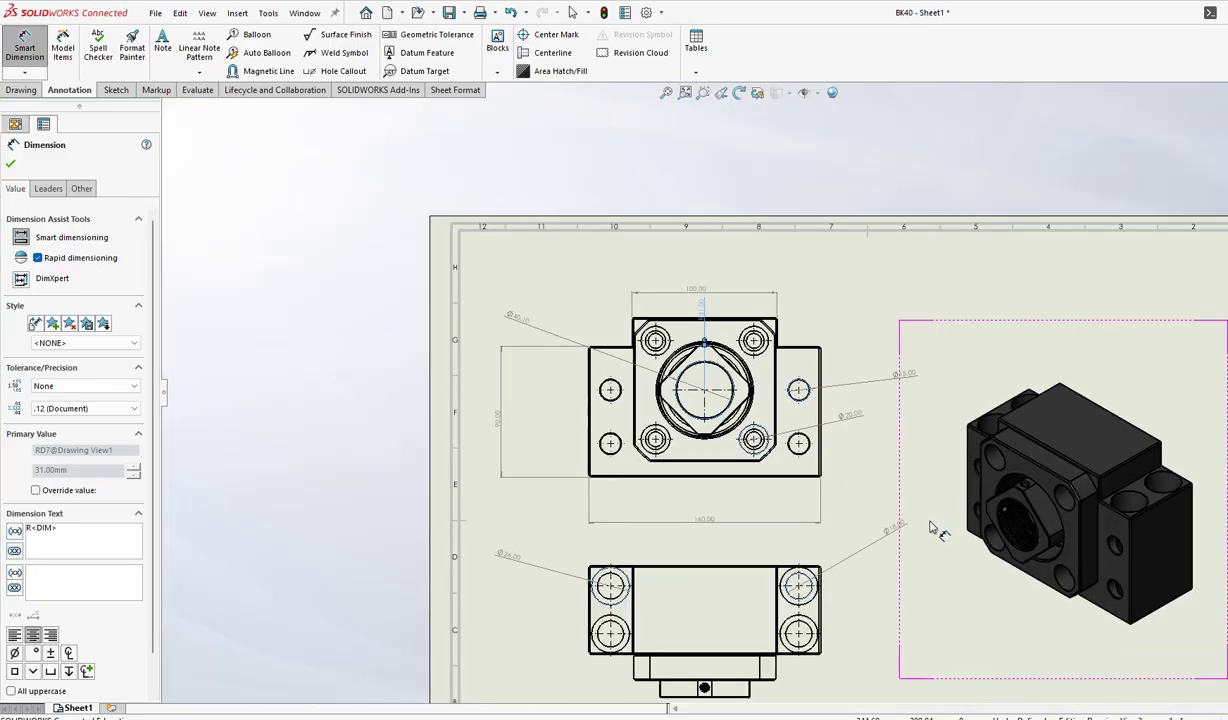
{"action": "scroll", "coordinate": [700, 330], "scroll_direction": "down", "scroll_amount": 2}
{"action": "scroll", "coordinate": [815, 556], "scroll_direction": "up", "scroll_amount": 2}
{"action": "scroll", "coordinate": [805, 558], "scroll_direction": "down", "scroll_amount": 3}
{"action": "scroll", "coordinate": [600, 470], "scroll_direction": "down", "scroll_amount": 1}
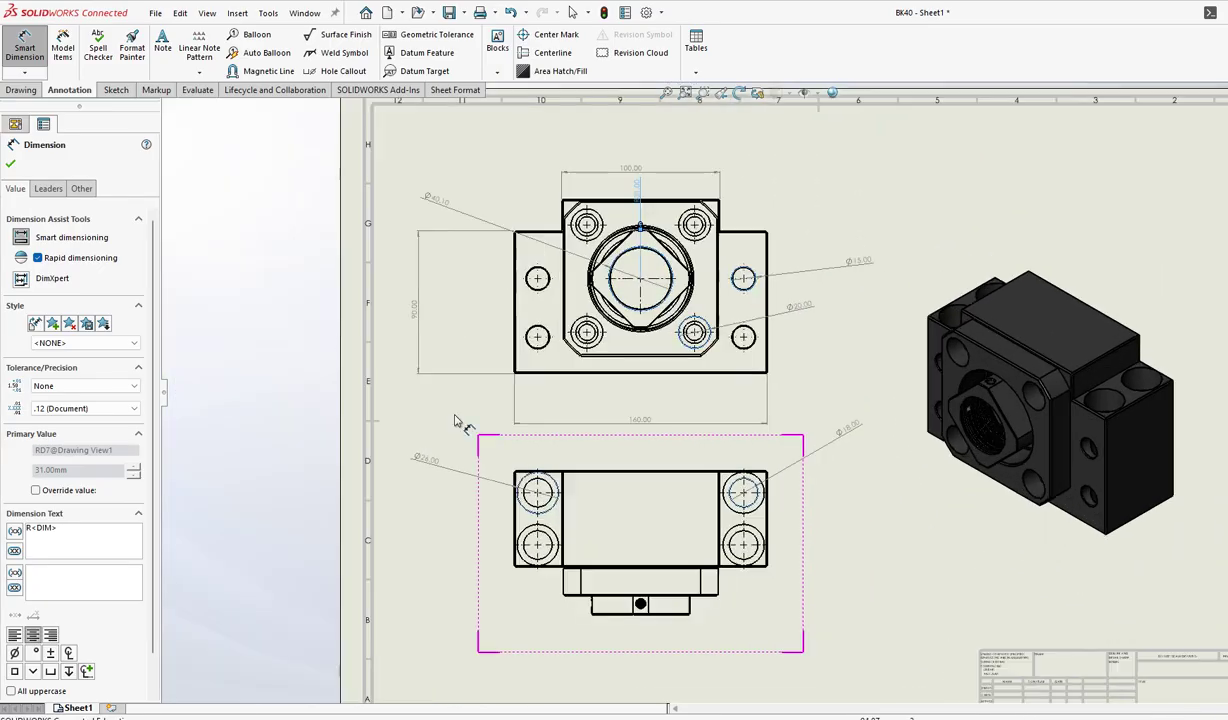
- Add a 160.00 length above the lower view and a 61.00 dimension between its inner edges
{"action": "scroll", "coordinate": [660, 488], "scroll_direction": "down", "scroll_amount": 2}
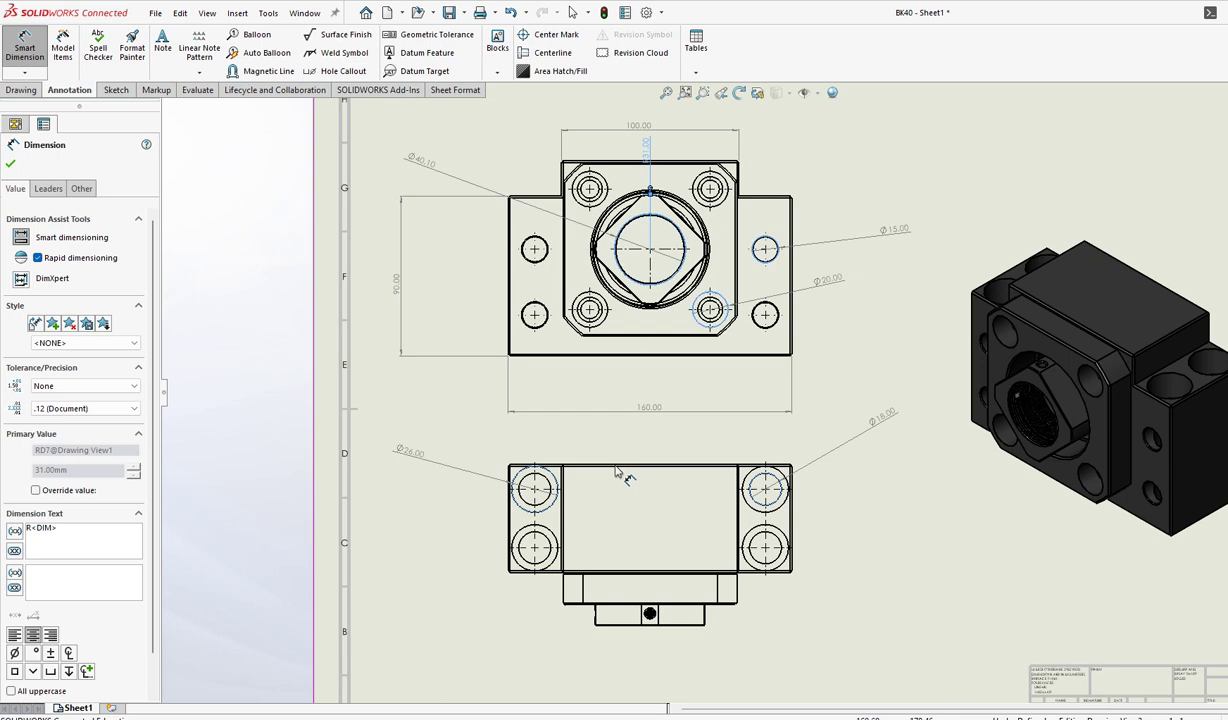
{"action": "left_click", "coordinate": [615, 475]}
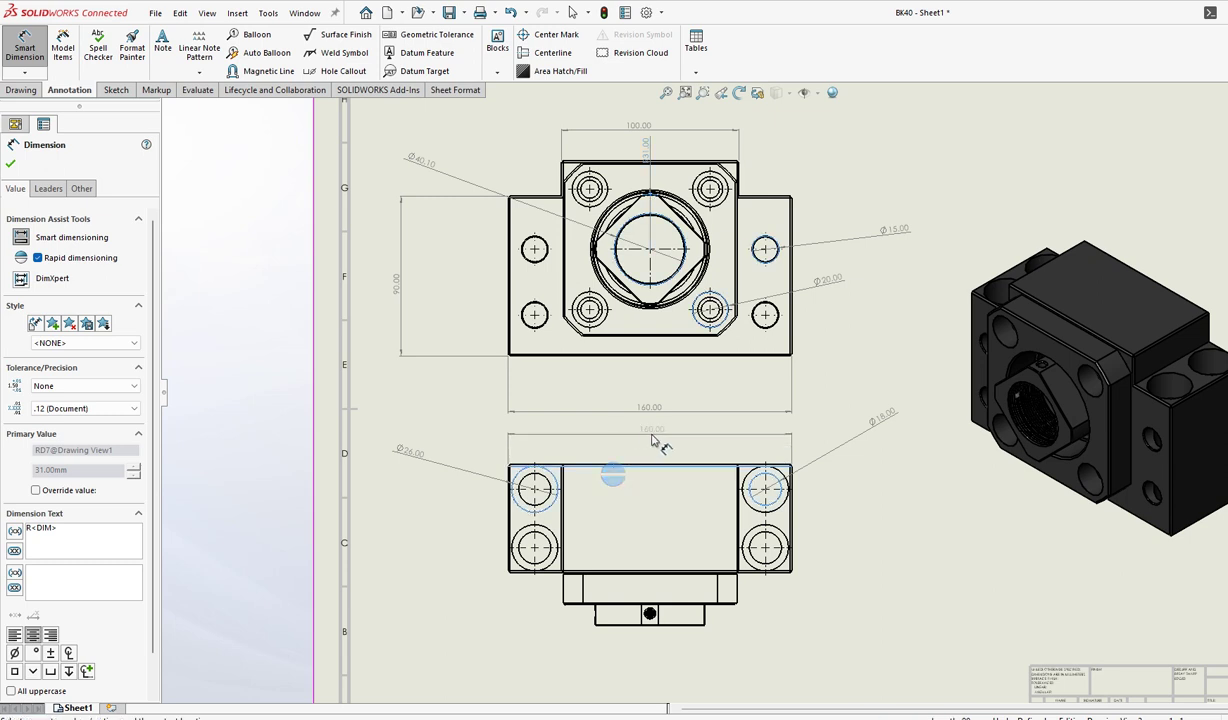
{"action": "left_click", "coordinate": [650, 440]}
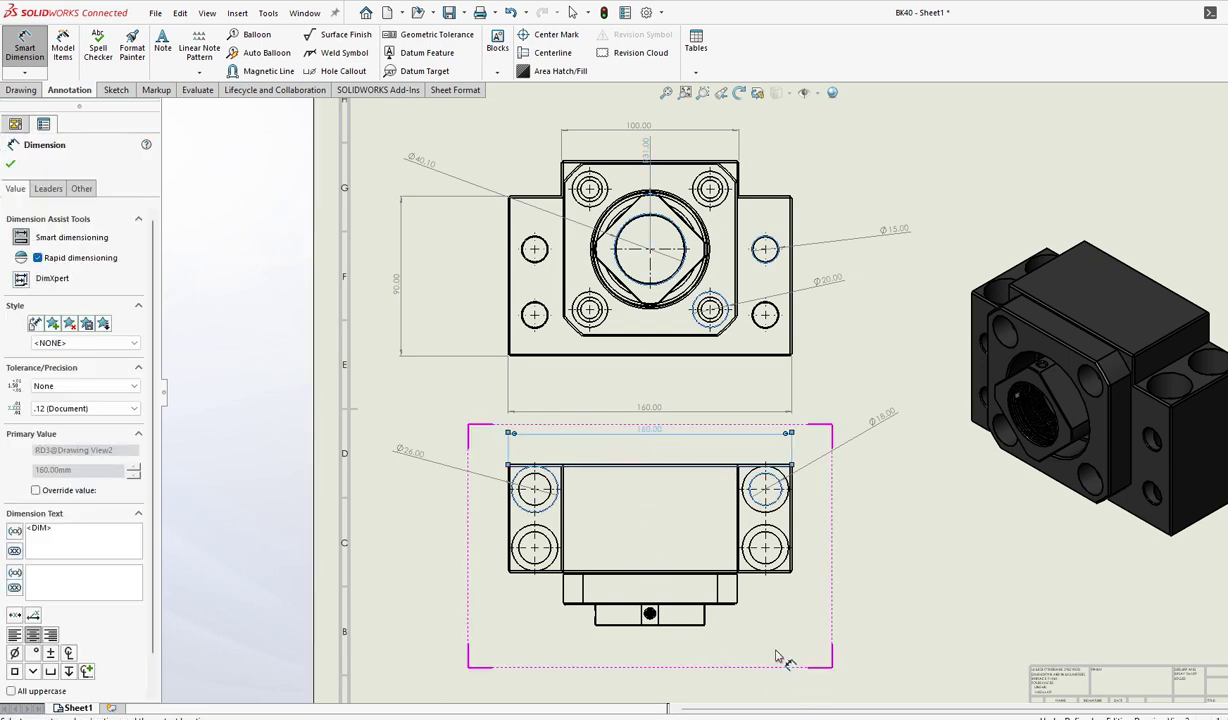
{"action": "scroll", "coordinate": [635, 480], "scroll_direction": "down", "scroll_amount": 4}
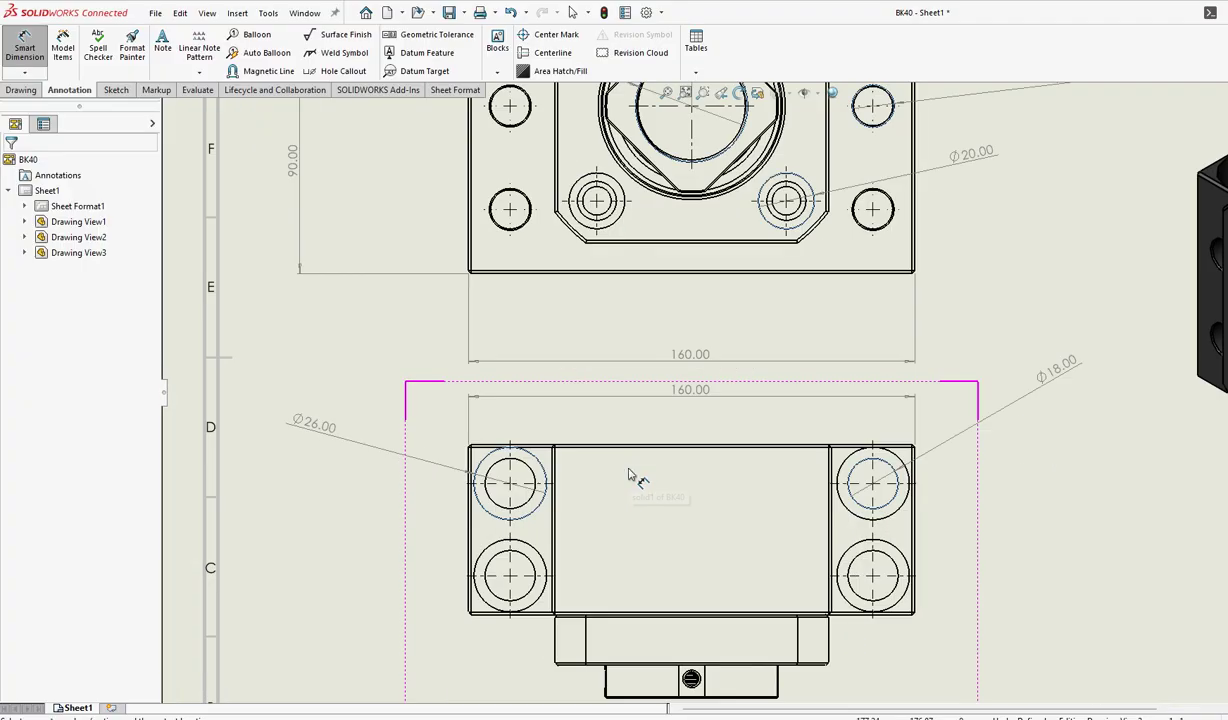
{"action": "scroll", "coordinate": [645, 452], "scroll_direction": "down", "scroll_amount": 2}
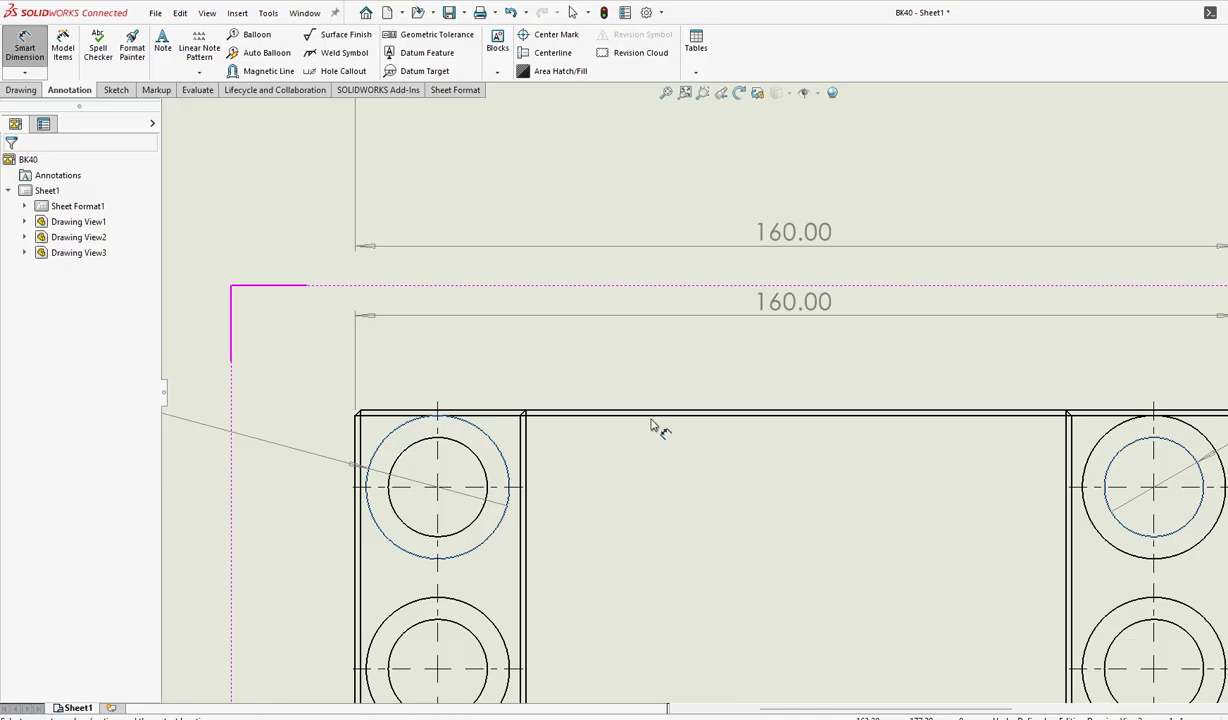
{"action": "scroll", "coordinate": [499, 466], "scroll_direction": "up", "scroll_amount": 3}
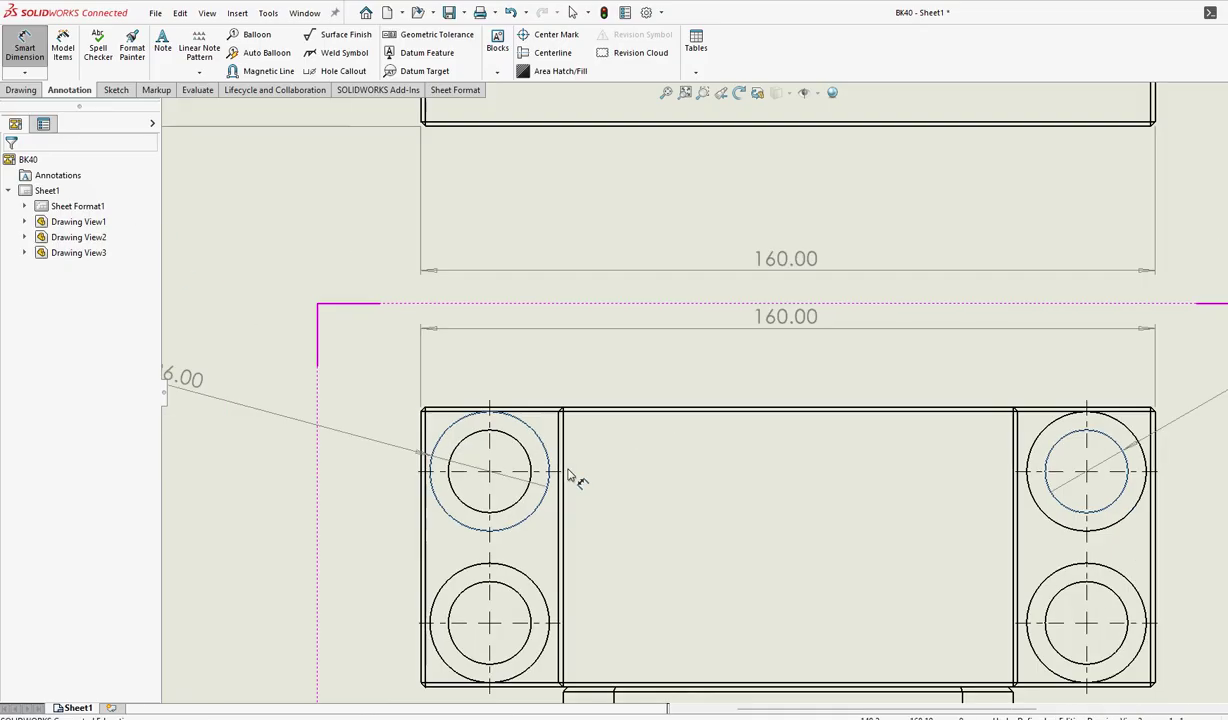
{"action": "scroll", "coordinate": [570, 474], "scroll_direction": "up", "scroll_amount": 2}
{"action": "scroll", "coordinate": [781, 497], "scroll_direction": "down", "scroll_amount": 1}
{"action": "scroll", "coordinate": [680, 450], "scroll_direction": "up", "scroll_amount": 2}
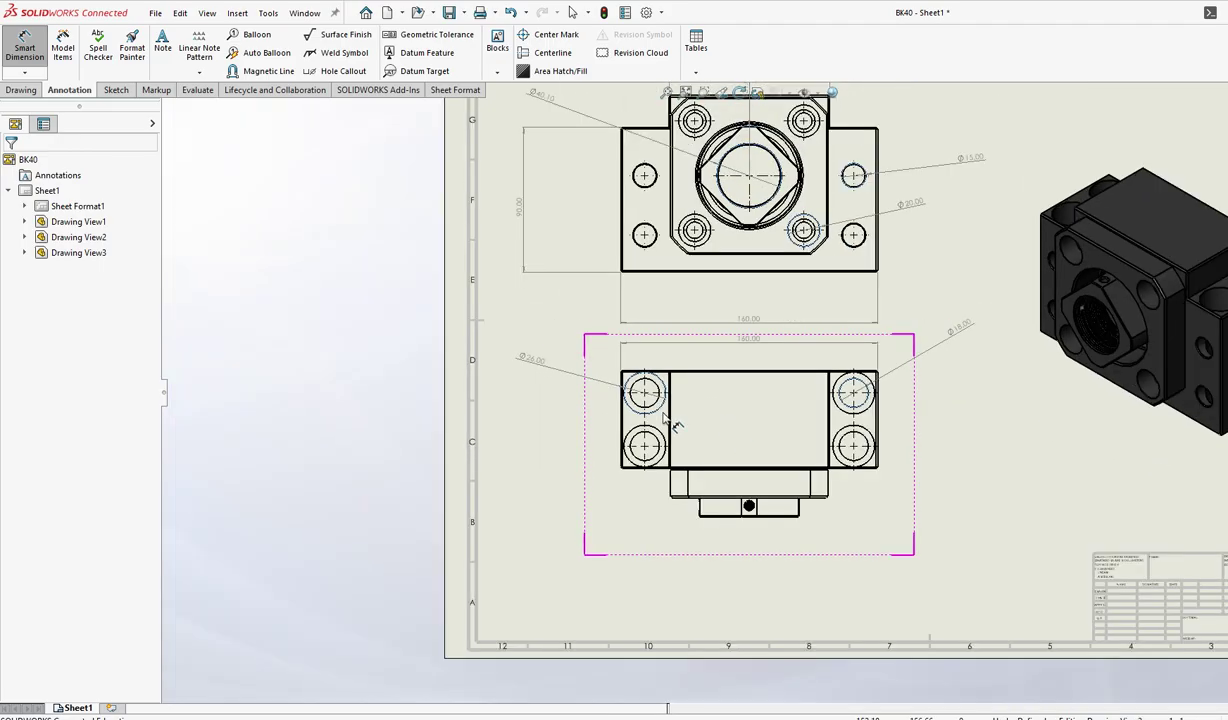
{"action": "scroll", "coordinate": [676, 425], "scroll_direction": "down", "scroll_amount": 1}
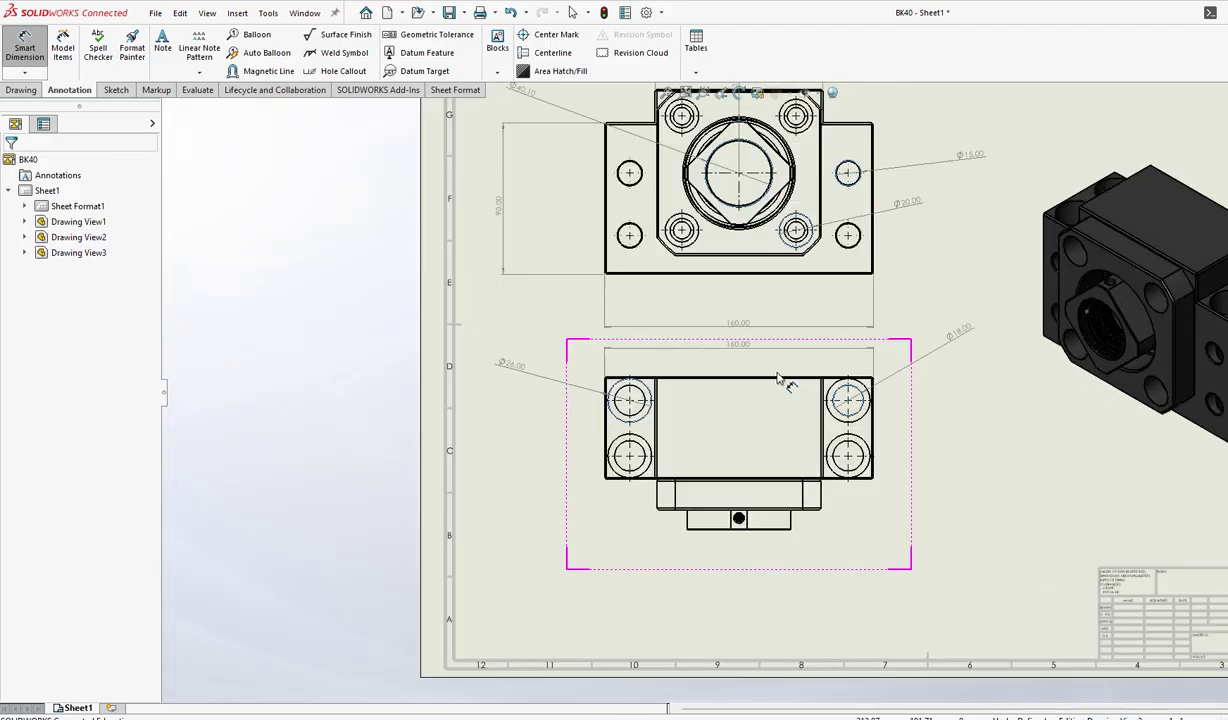
{"action": "left_click", "coordinate": [658, 428]}
{"action": "left_click", "coordinate": [719, 432]}
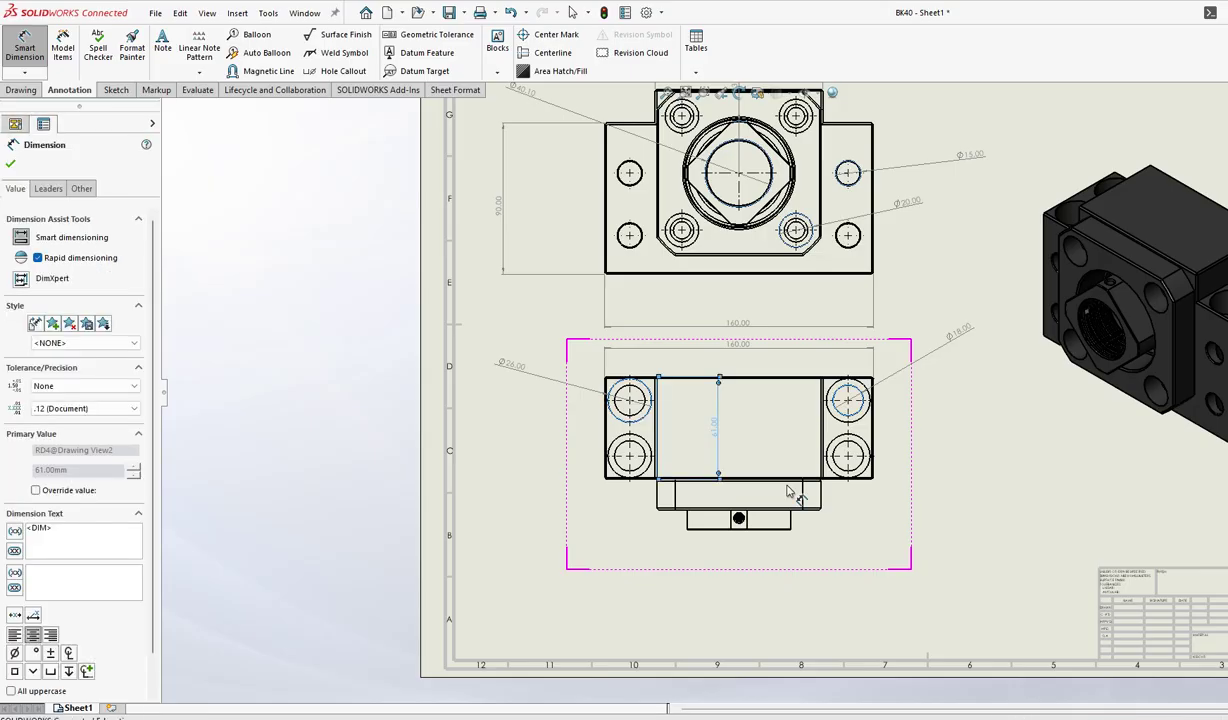
{"action": "scroll", "coordinate": [795, 510], "scroll_direction": "down", "scroll_amount": 1}
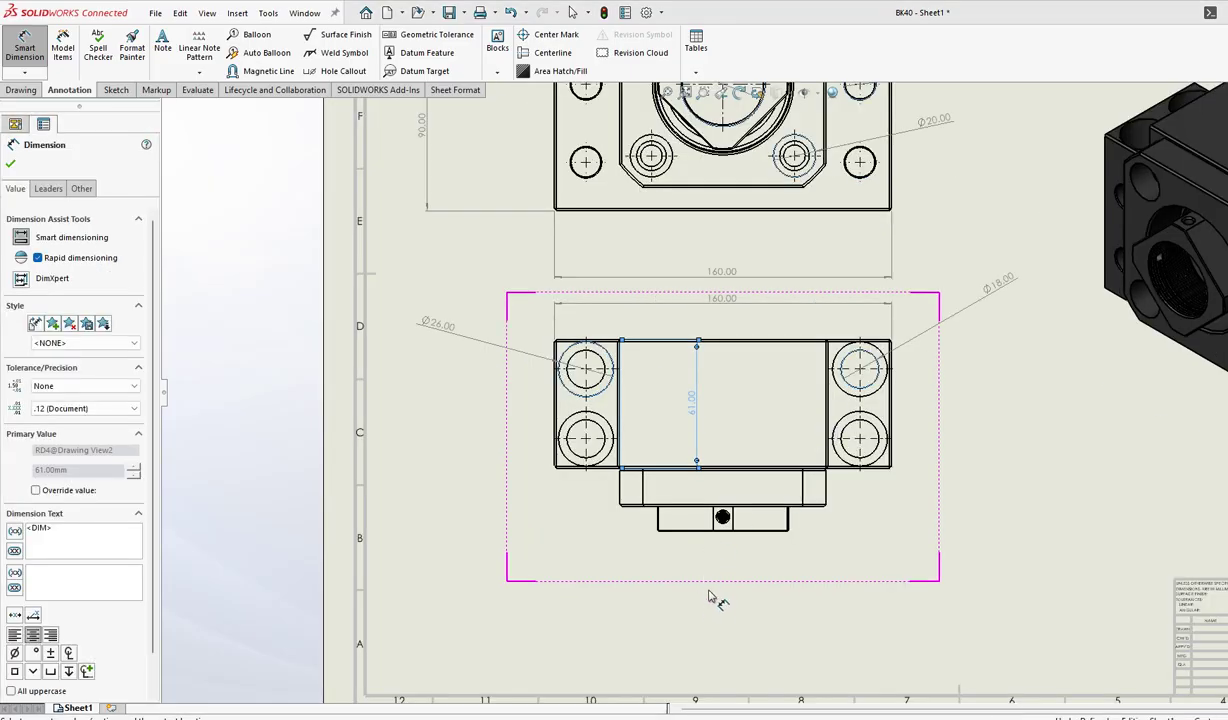
{"action": "key", "text": "Escape"}
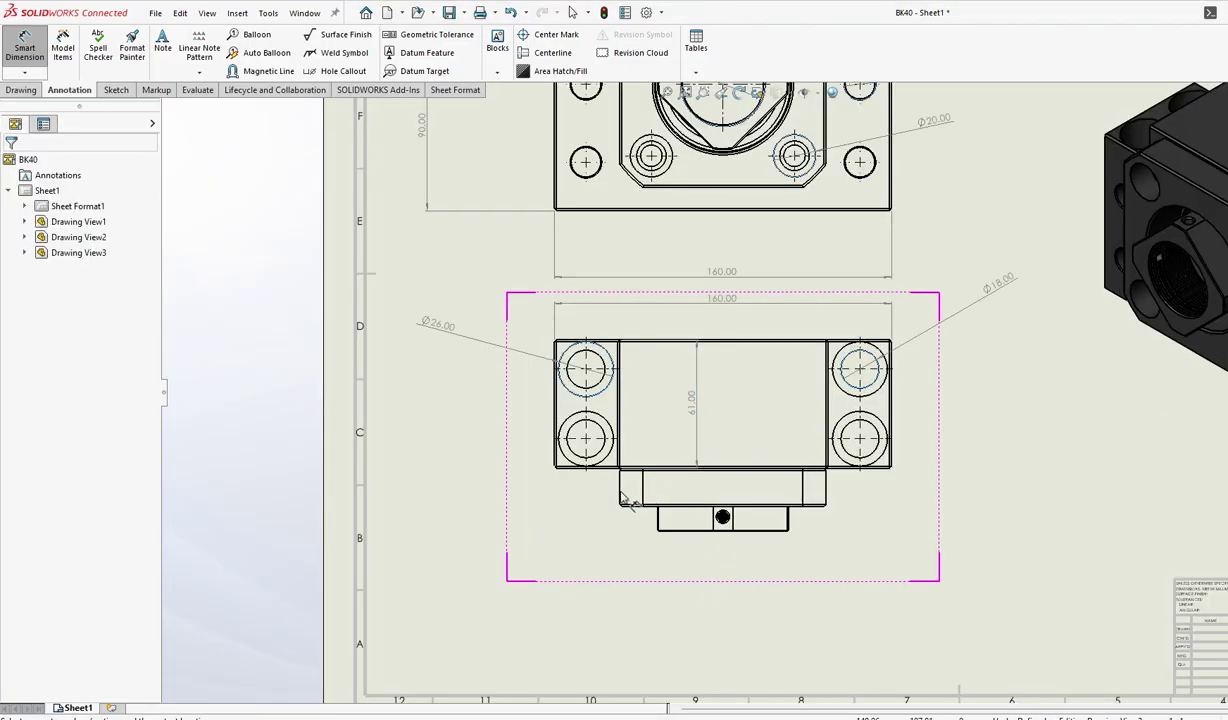
- Dimension the left and right sides of the middle step at 16.15 each
{"action": "left_click", "coordinate": [624, 490]}
{"action": "left_click", "coordinate": [570, 497]}
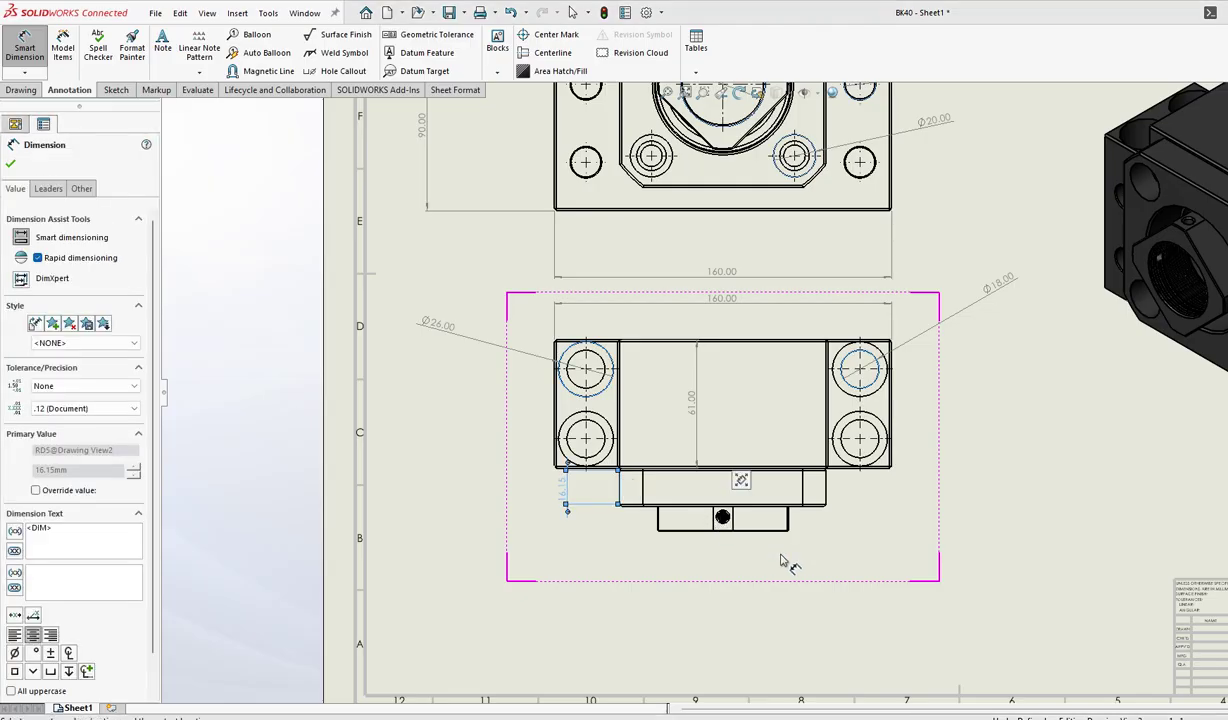
{"action": "key", "text": "Escape"}
{"action": "left_click", "coordinate": [793, 485]}
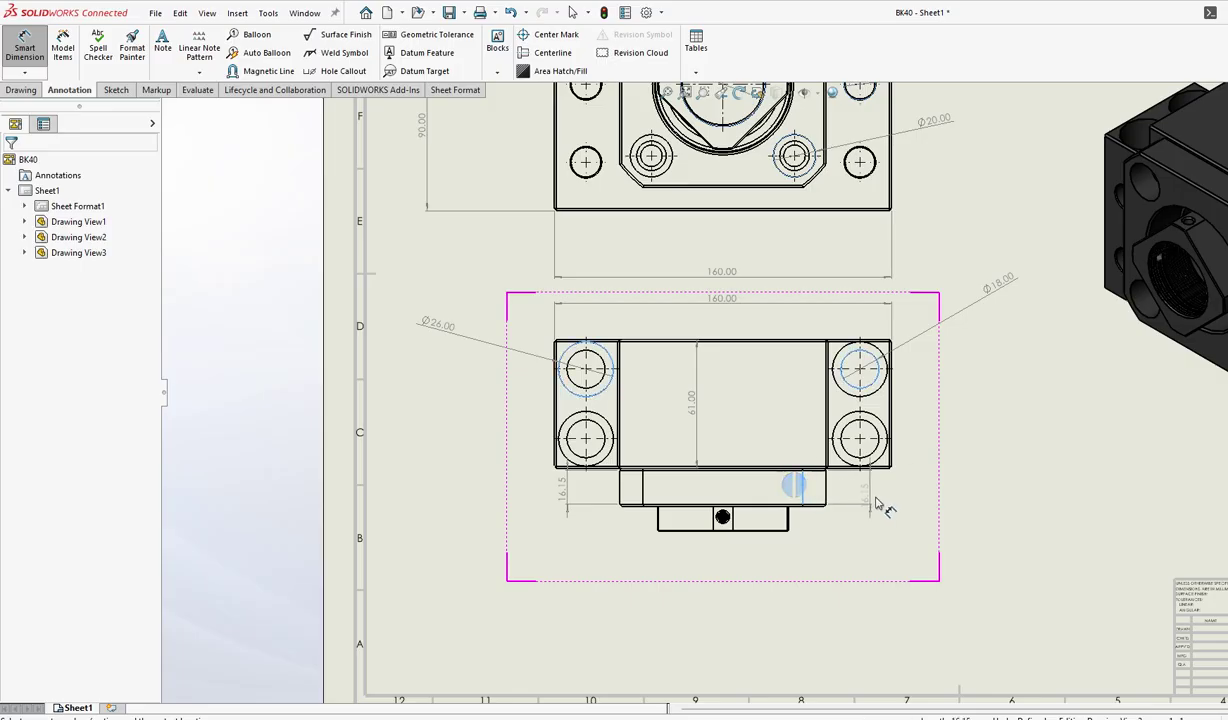
{"action": "left_click", "coordinate": [886, 494]}
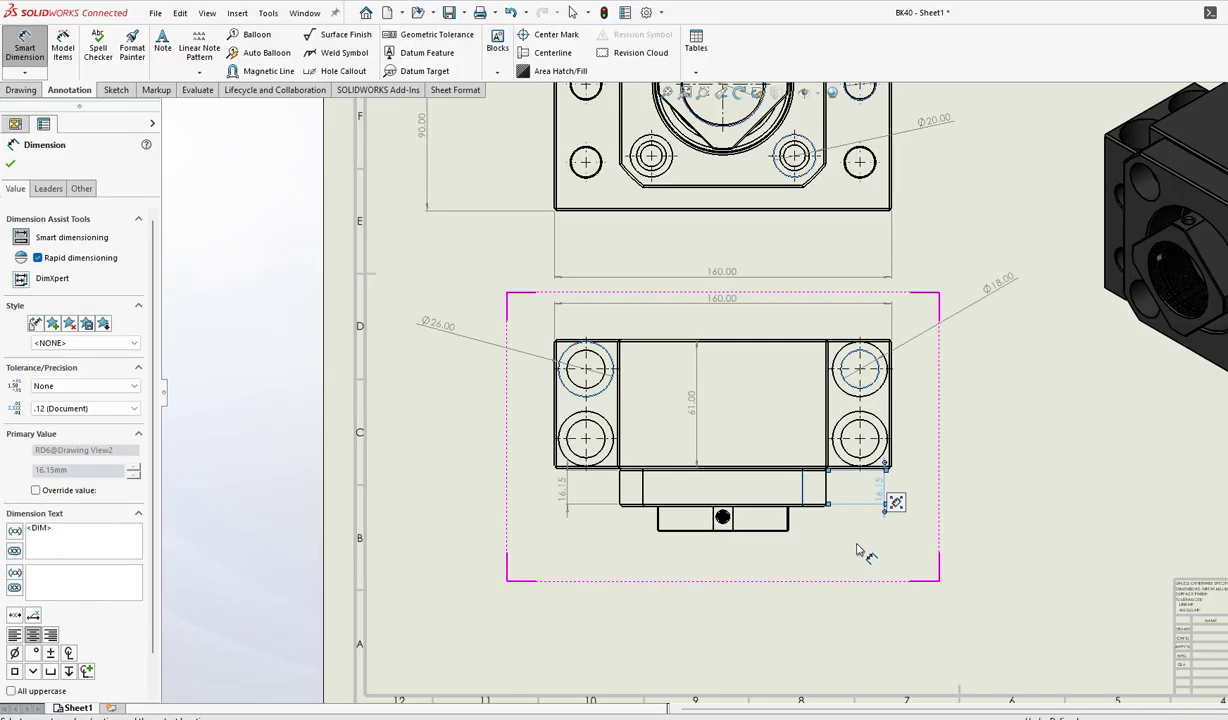
{"action": "key", "text": "Escape"}
{"action": "scroll", "coordinate": [703, 521], "scroll_direction": "down", "scroll_amount": 3}
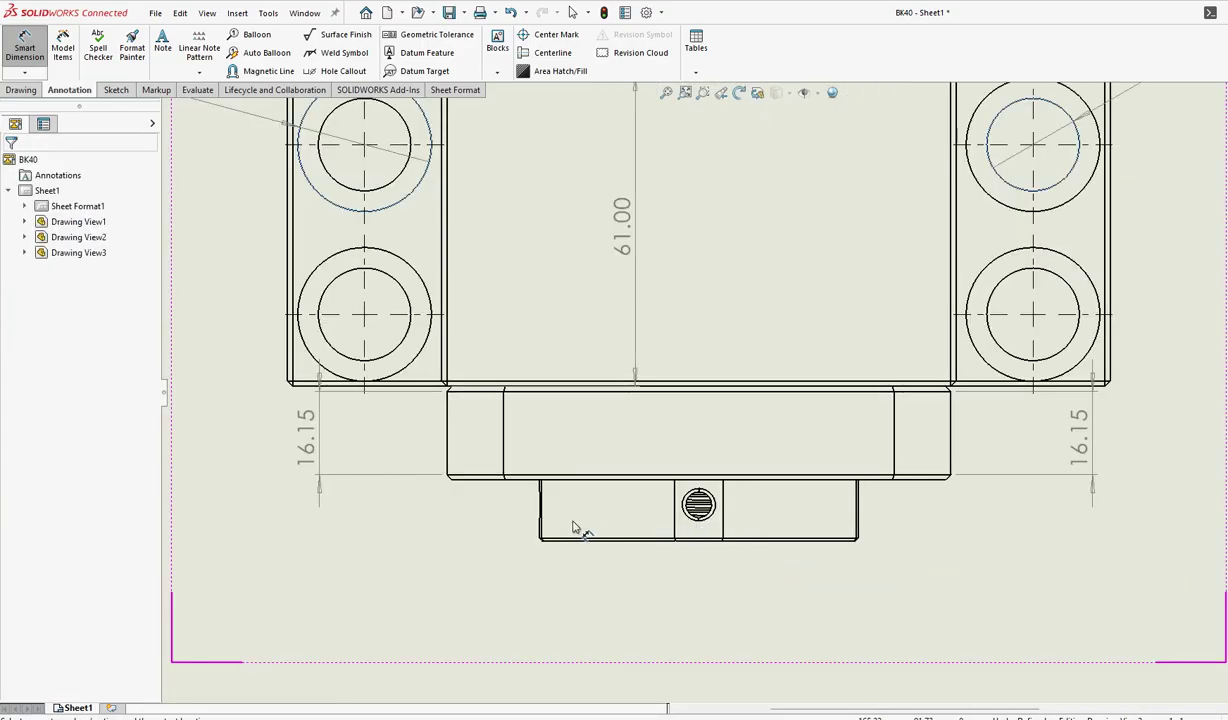
- Add a 25.69 horizontal dimension beneath the lower view's bottom boss
{"action": "left_click", "coordinate": [547, 510]}
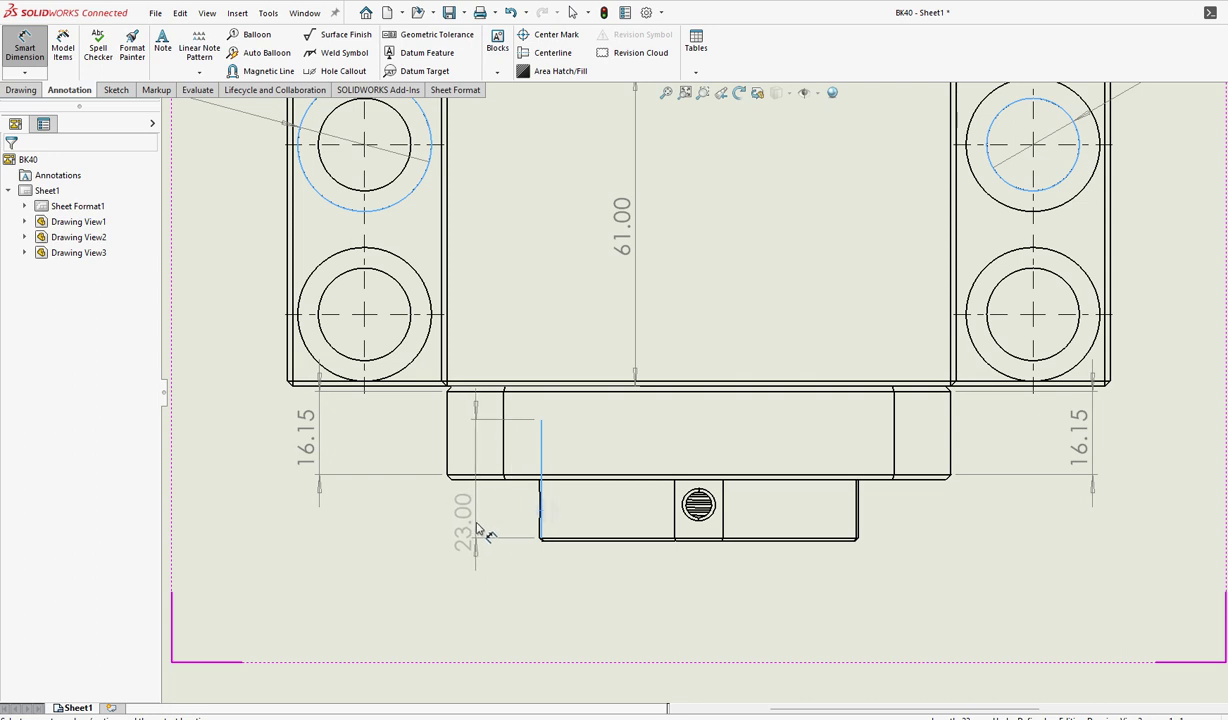
{"action": "scroll", "coordinate": [478, 530], "scroll_direction": "down", "scroll_amount": 1}
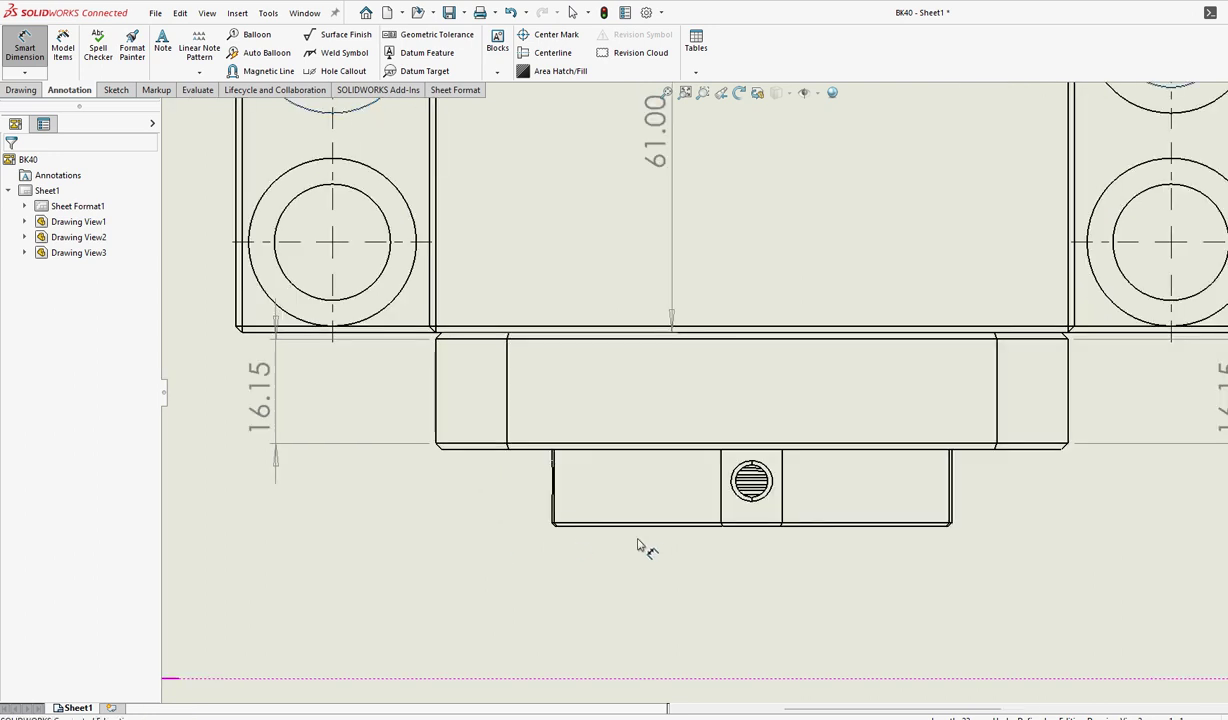
{"action": "left_click", "coordinate": [645, 525]}
{"action": "left_click", "coordinate": [718, 598]}
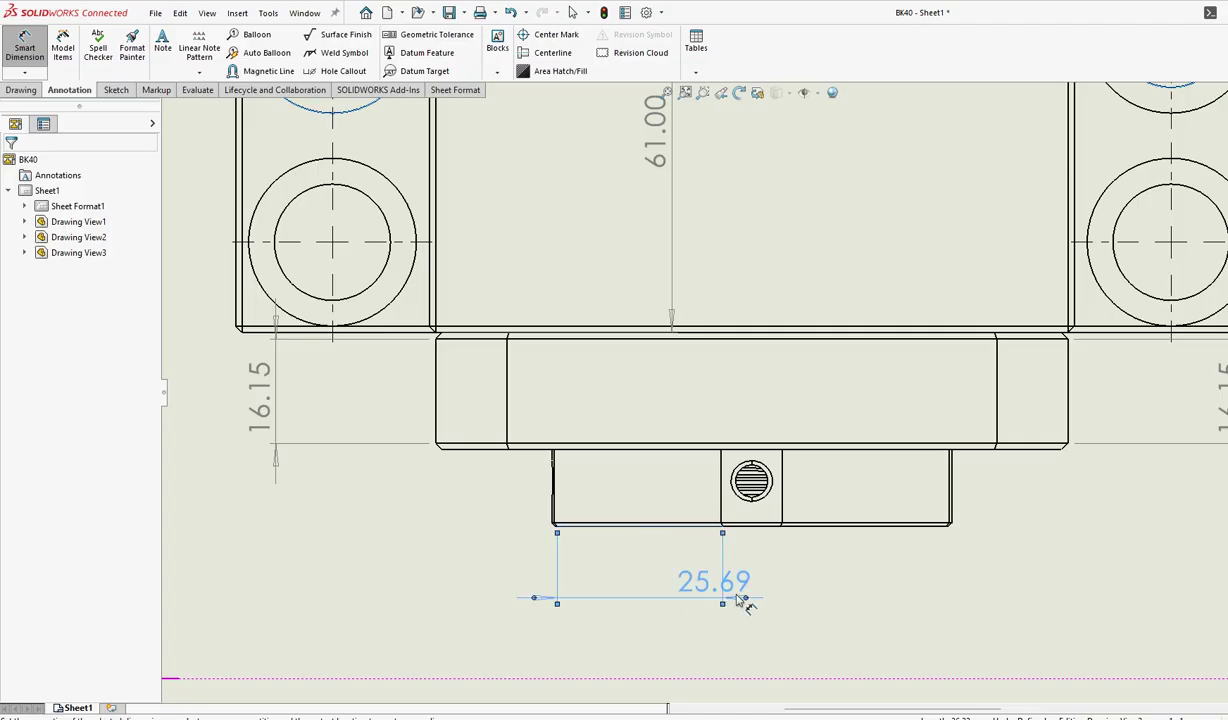
{"action": "scroll", "coordinate": [800, 533], "scroll_direction": "down", "scroll_amount": 1}
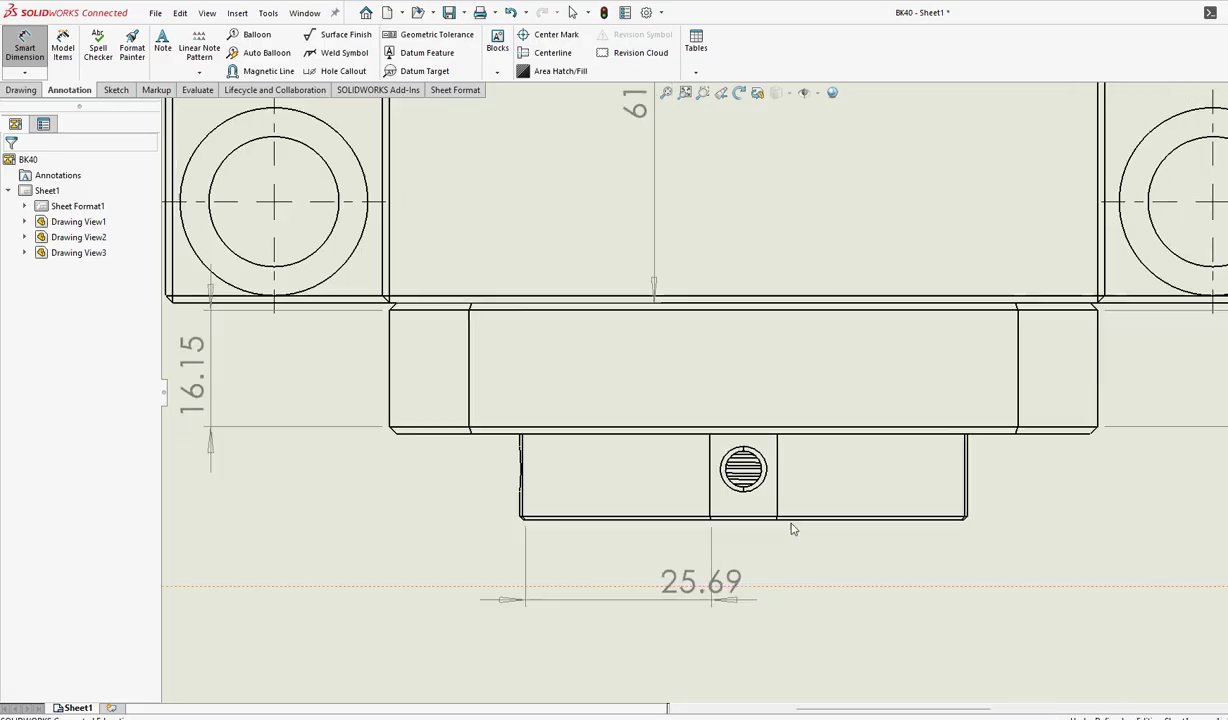
{"action": "key", "text": "Escape"}
{"action": "left_click", "coordinate": [757, 556]}
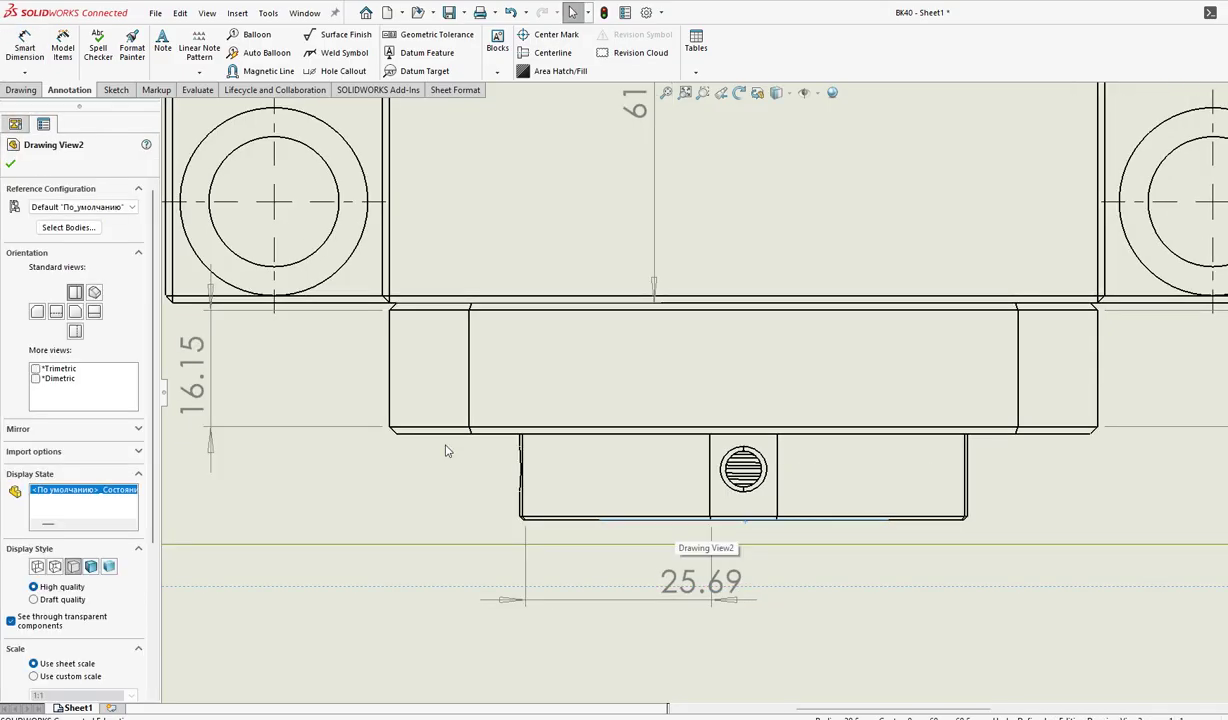
{"action": "left_click", "coordinate": [10, 163]}
{"action": "key", "text": "f"}
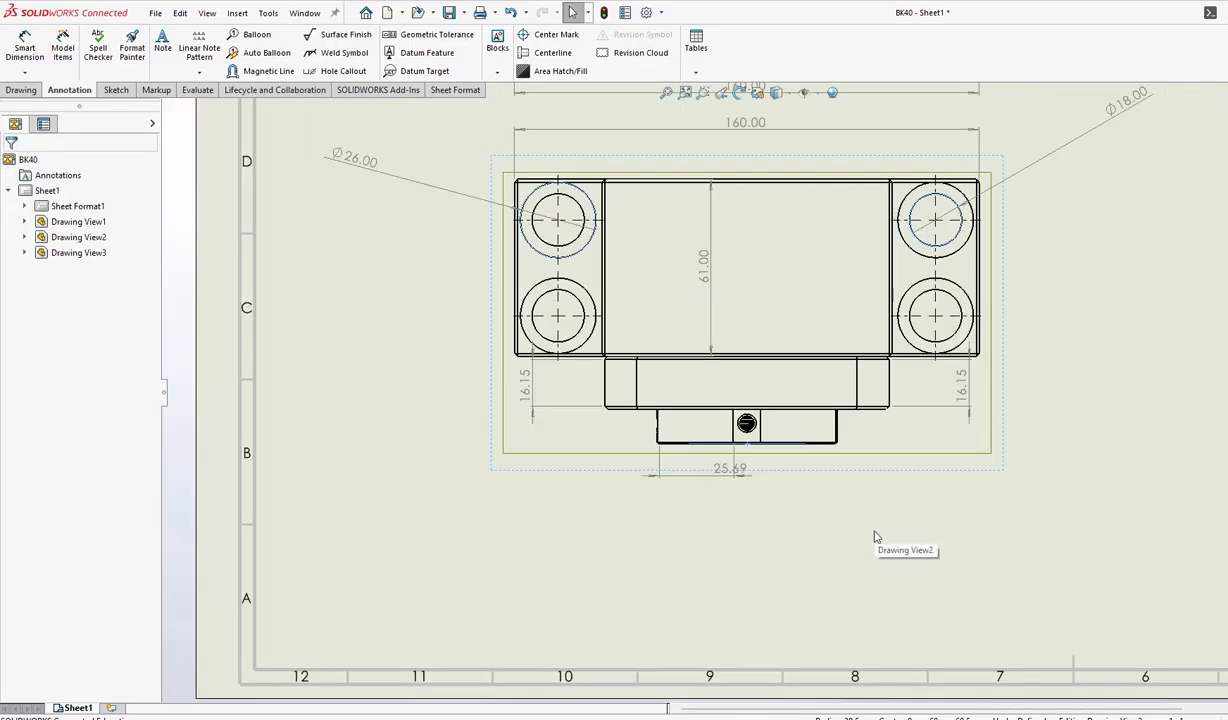
{"action": "scroll", "coordinate": [875, 537], "scroll_direction": "down", "scroll_amount": 2}
{"action": "scroll", "coordinate": [875, 537], "scroll_direction": "up", "scroll_amount": 1}
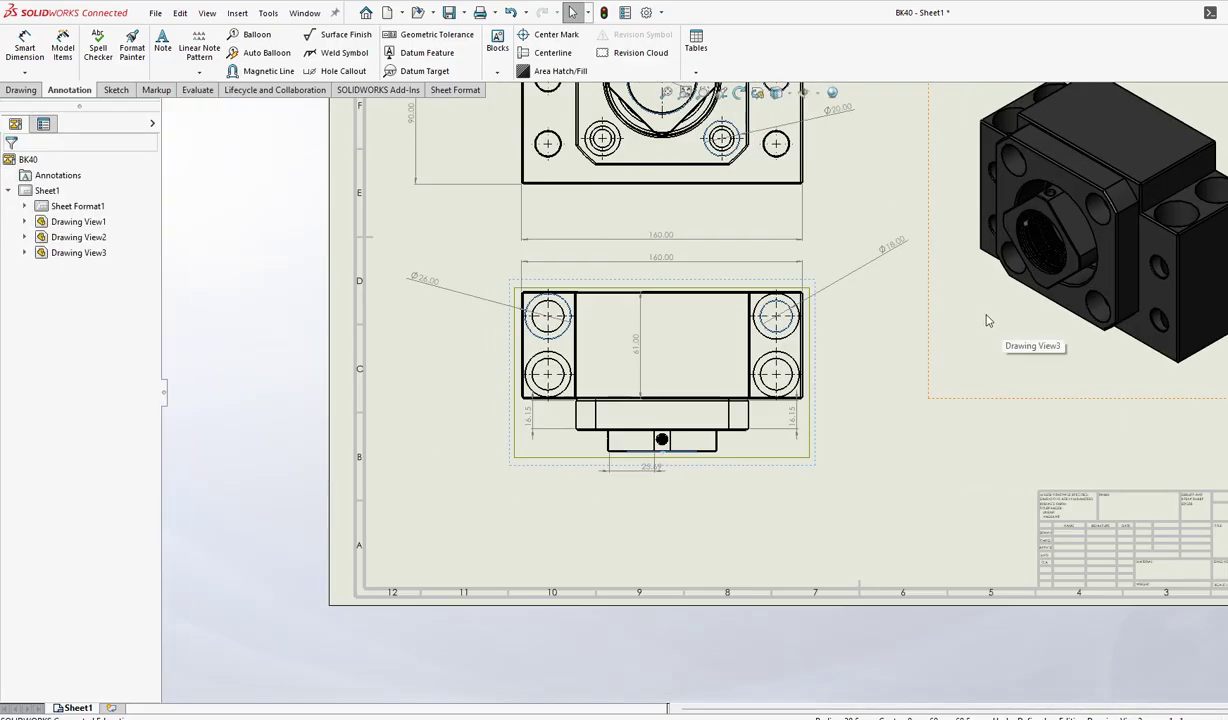
{"action": "scroll", "coordinate": [986, 318], "scroll_direction": "down", "scroll_amount": 1}
{"action": "scroll", "coordinate": [840, 193], "scroll_direction": "down", "scroll_amount": 1}
{"action": "scroll", "coordinate": [748, 388], "scroll_direction": "up", "scroll_amount": 1}
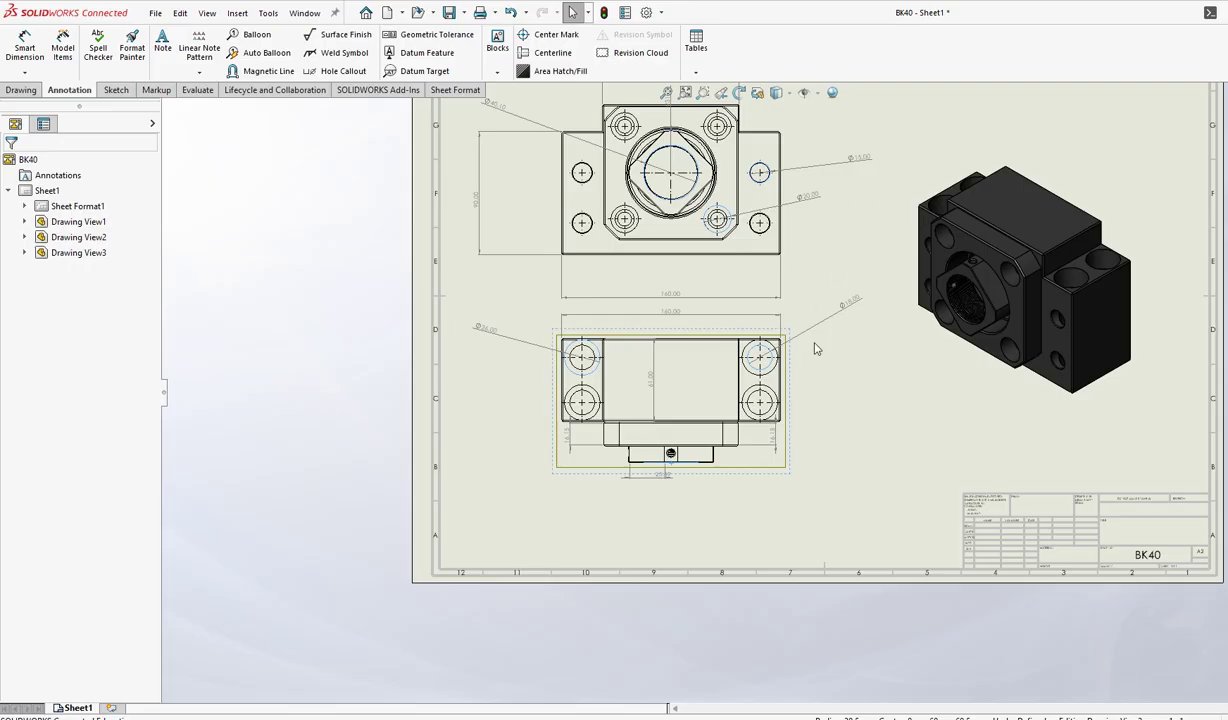
{"action": "scroll", "coordinate": [815, 348], "scroll_direction": "up", "scroll_amount": 1}
{"action": "scroll", "coordinate": [870, 220], "scroll_direction": "down", "scroll_amount": 1}
{"action": "scroll", "coordinate": [870, 220], "scroll_direction": "down", "scroll_amount": 1}
{"action": "scroll", "coordinate": [727, 352], "scroll_direction": "down", "scroll_amount": 1}
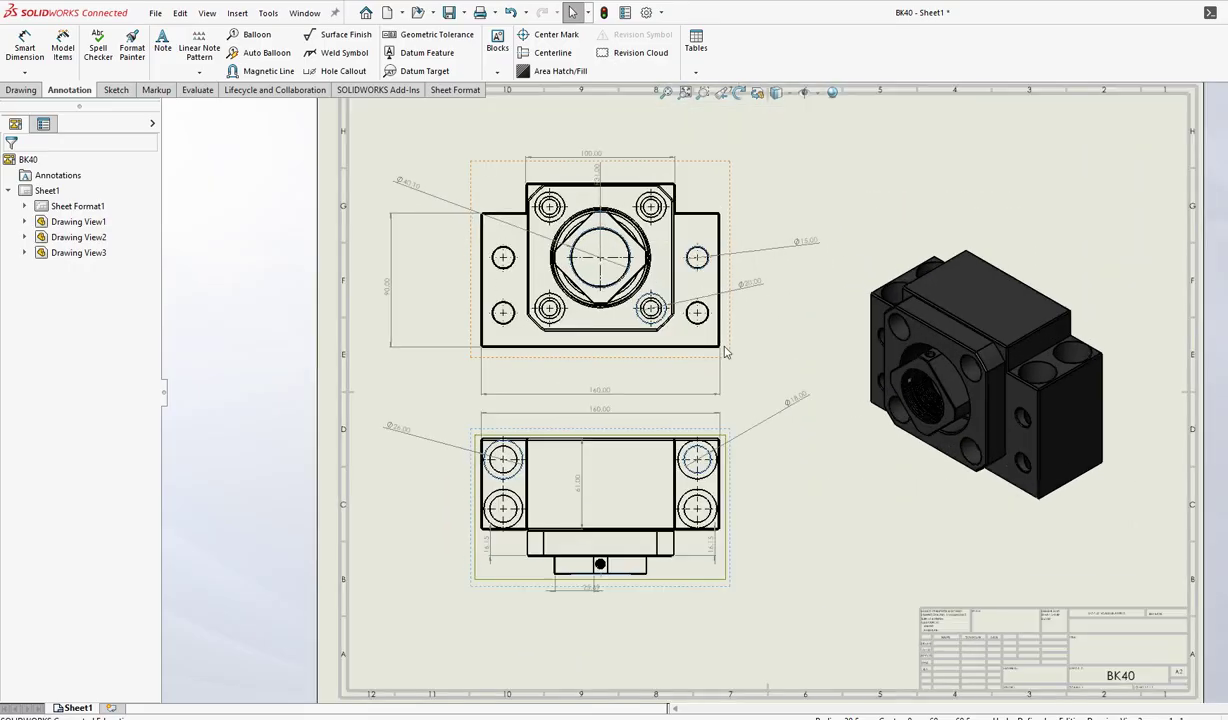
{"action": "scroll", "coordinate": [721, 400], "scroll_direction": "down", "scroll_amount": 1}
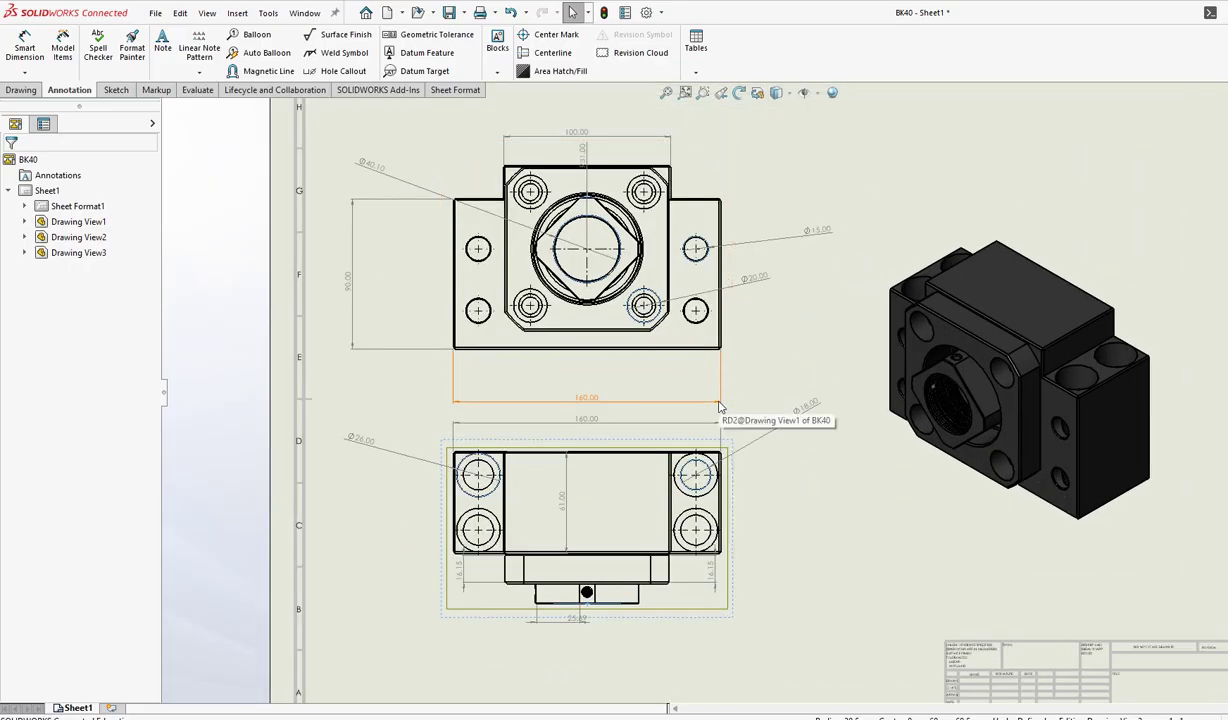
{"action": "scroll", "coordinate": [719, 405], "scroll_direction": "down", "scroll_amount": 1}
- Label the top view's lower-left counterbored hole with a Ø10.20 diameter dimension
{"action": "left_click", "coordinate": [25, 46]}
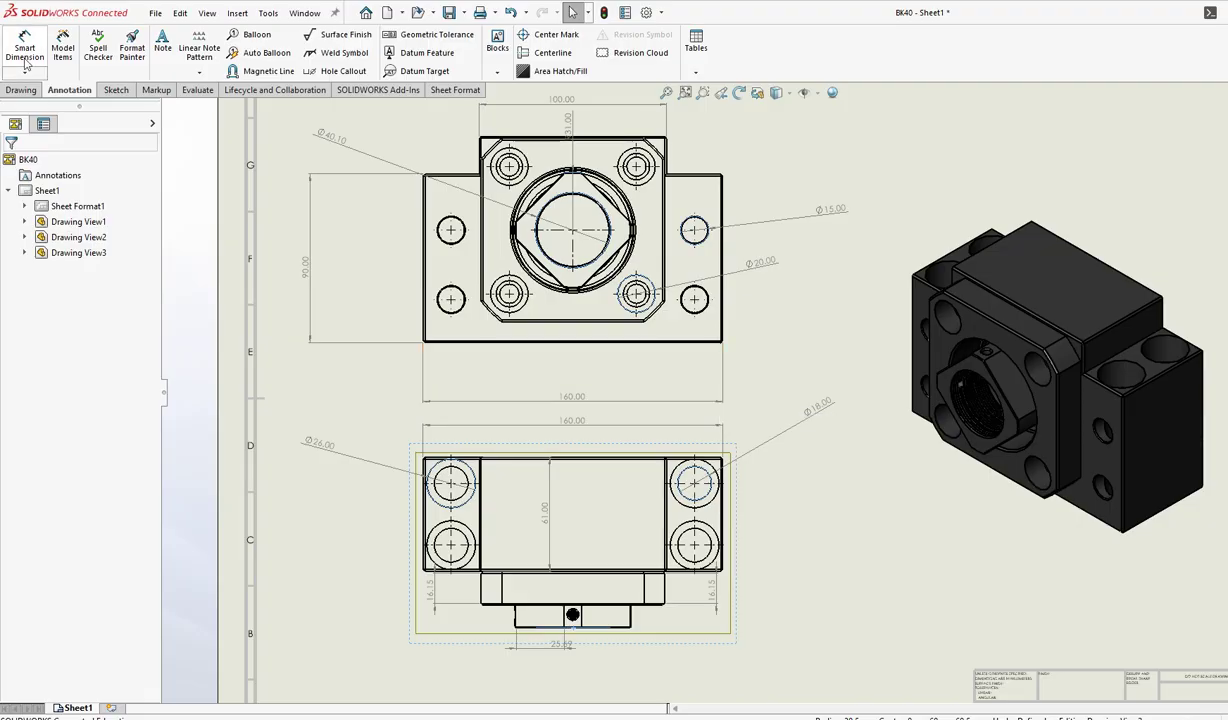
{"action": "scroll", "coordinate": [521, 300], "scroll_direction": "down", "scroll_amount": 1}
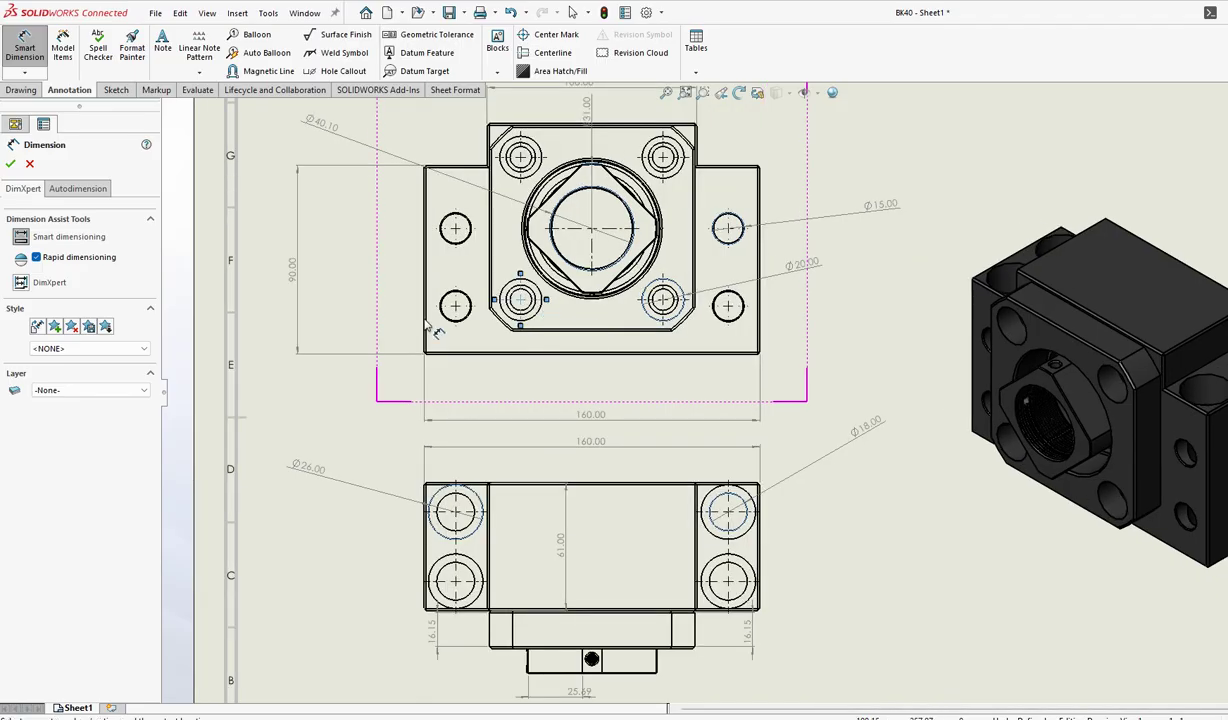
{"action": "left_click", "coordinate": [495, 300]}
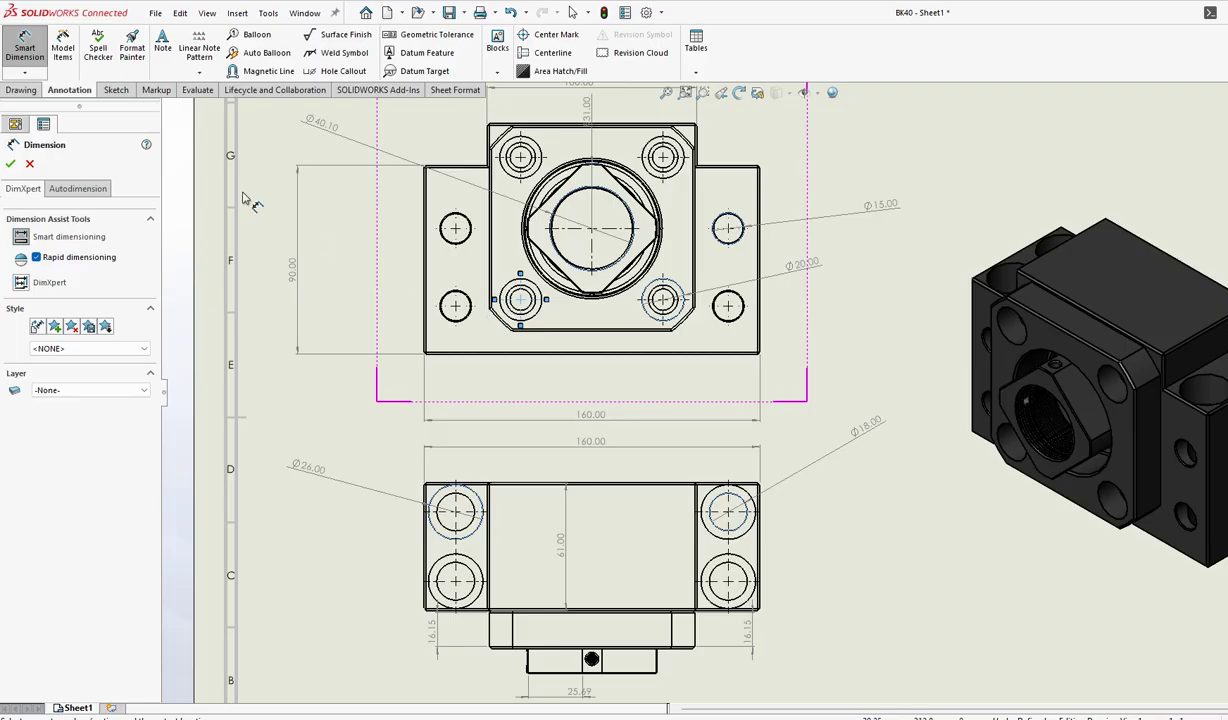
{"action": "left_click", "coordinate": [12, 166]}
{"action": "left_click", "coordinate": [24, 50]}
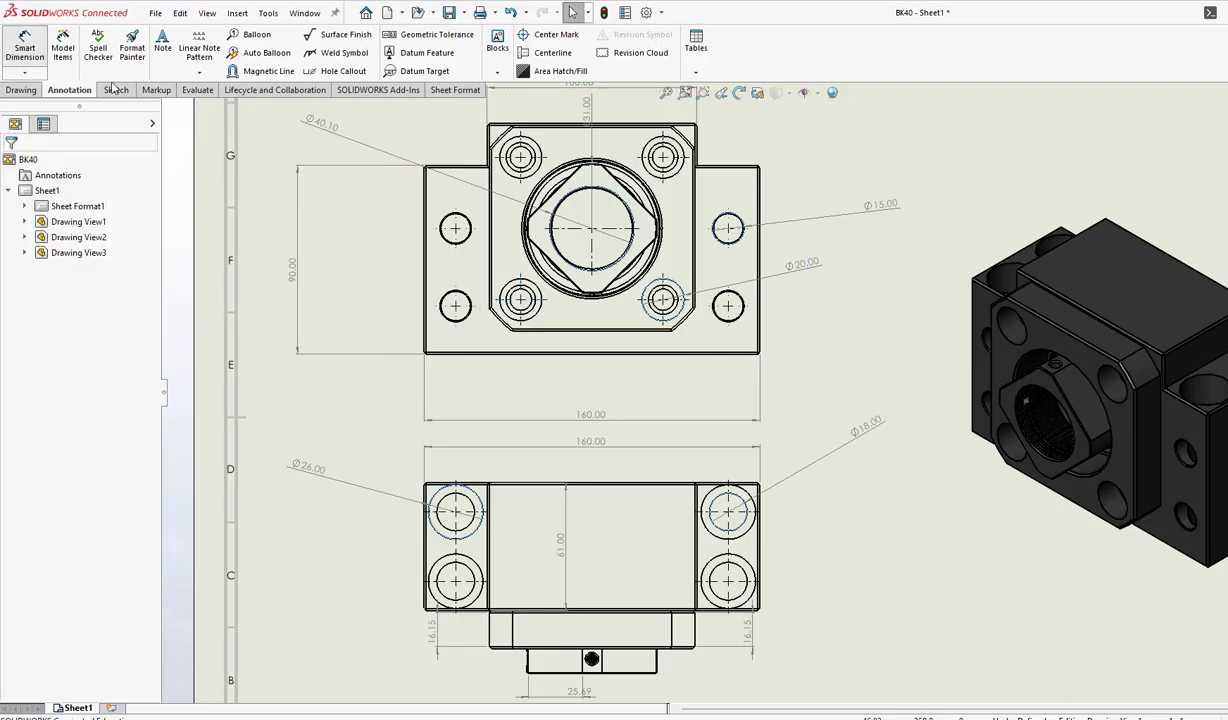
{"action": "left_click", "coordinate": [520, 313]}
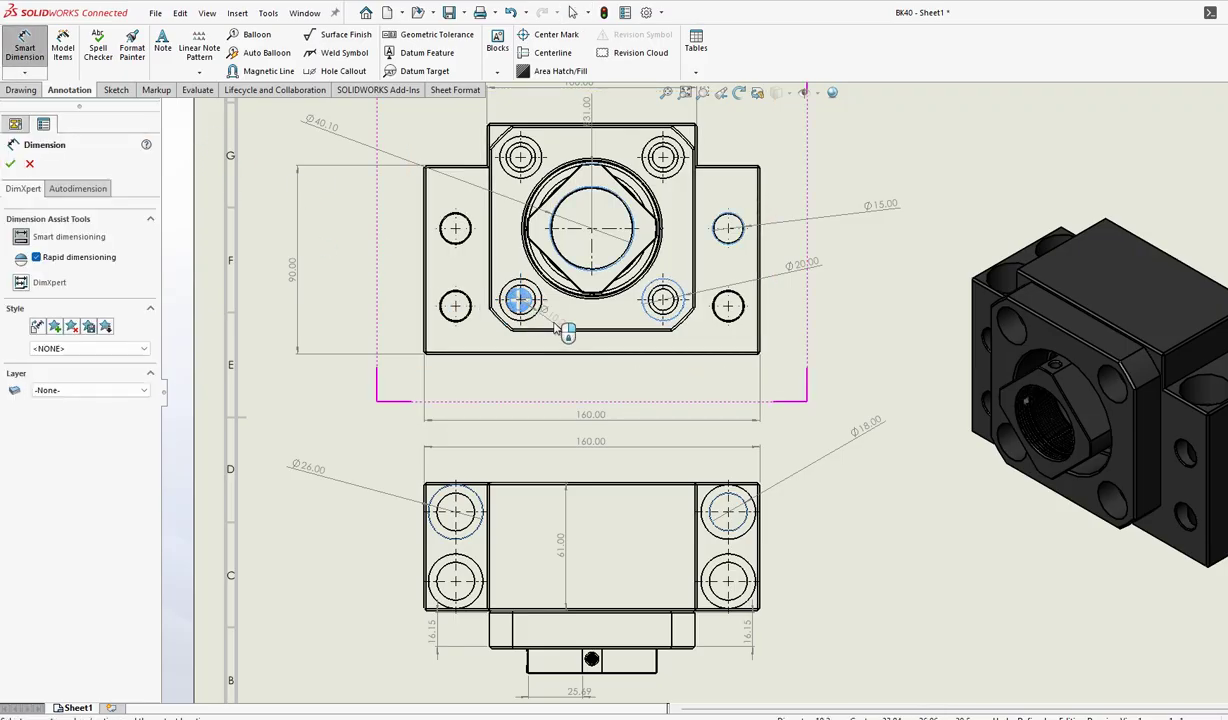
{"action": "left_click", "coordinate": [632, 383]}
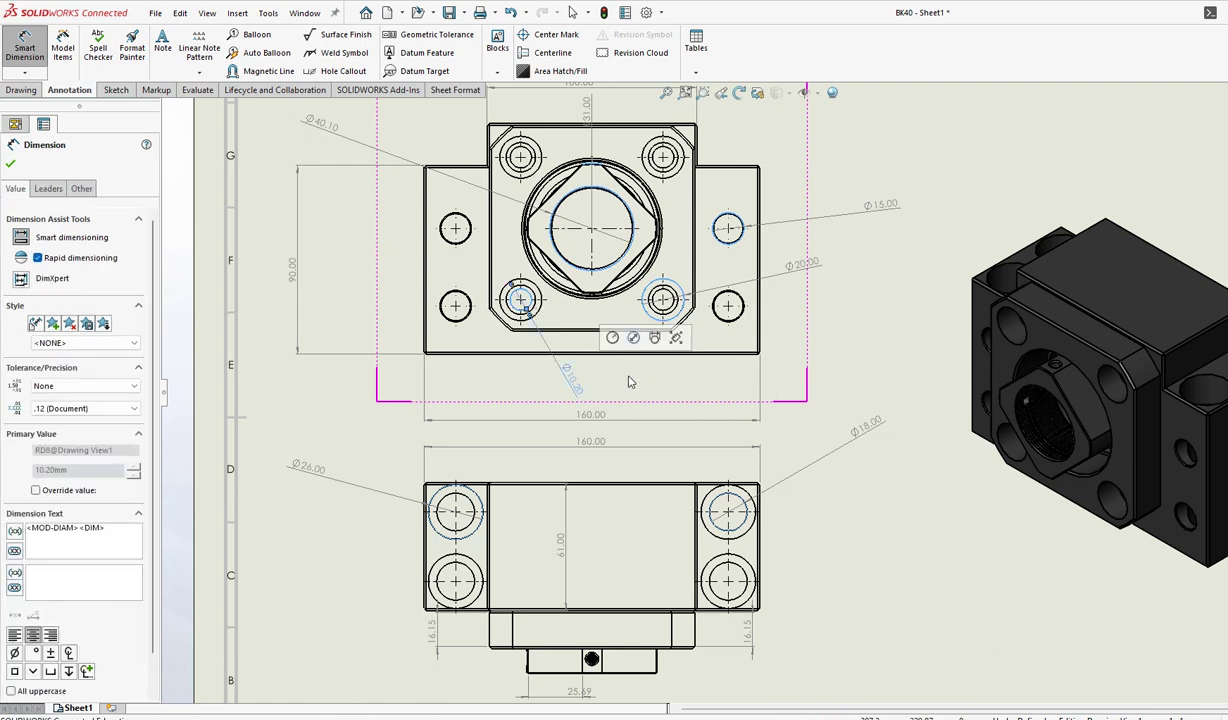
{"action": "left_click", "coordinate": [12, 164]}
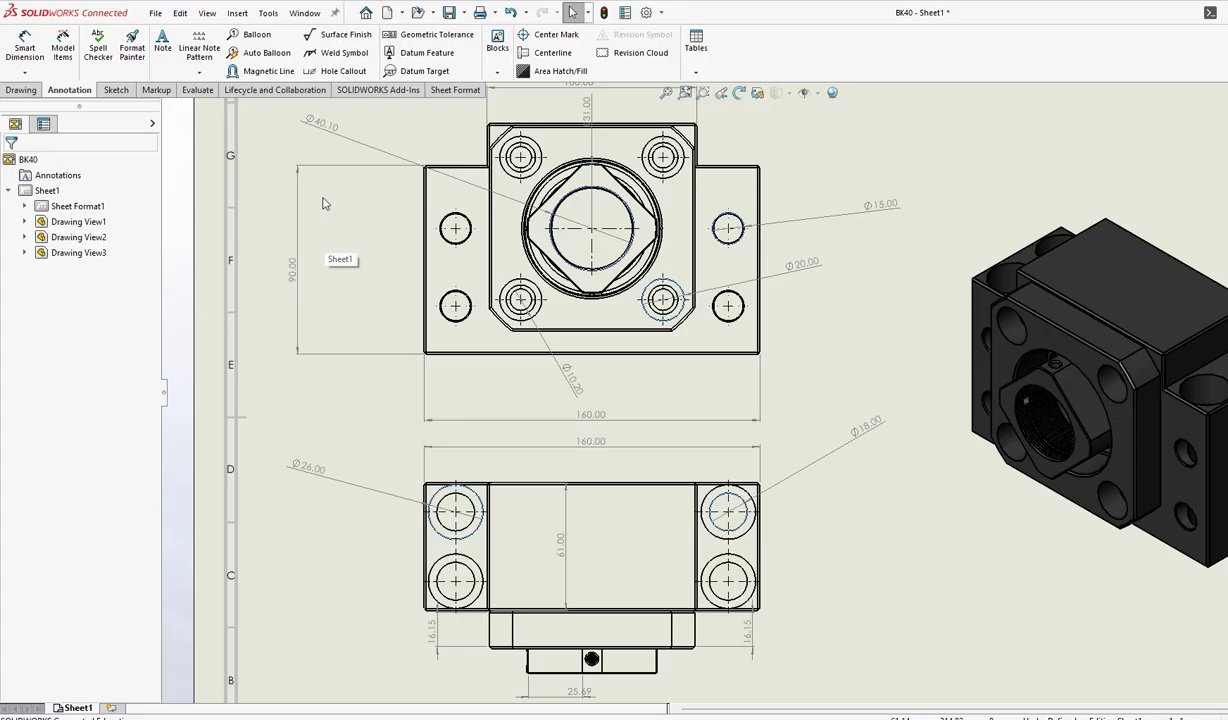
- Draw a vertical A–A section cutting line through the top view's central bore
{"action": "key", "text": "f"}
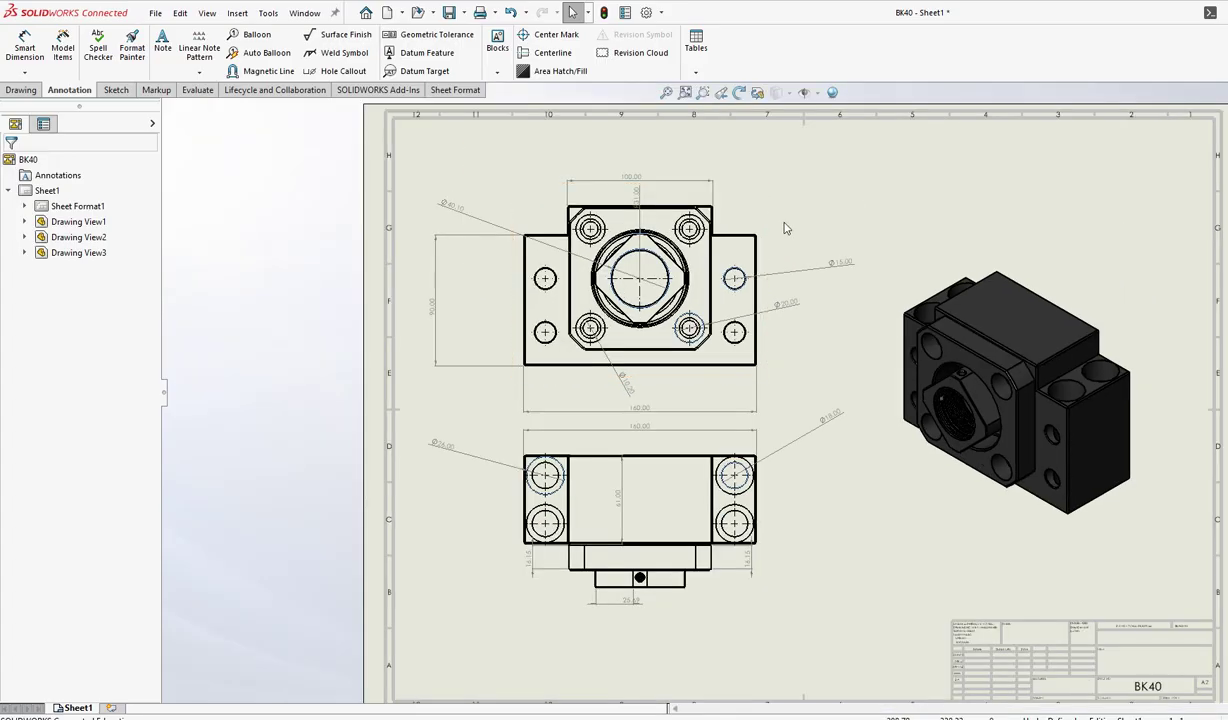
{"action": "scroll", "coordinate": [770, 227], "scroll_direction": "down", "scroll_amount": 2}
{"action": "scroll", "coordinate": [765, 227], "scroll_direction": "down", "scroll_amount": 1}
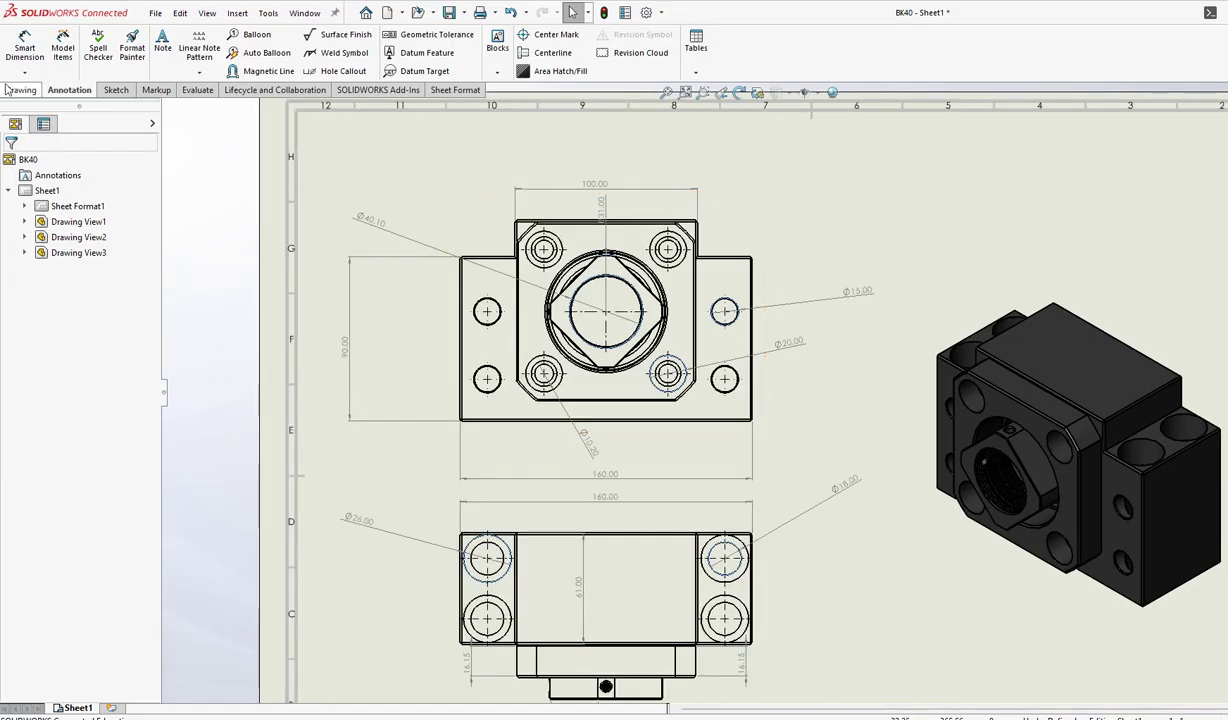
{"action": "left_click", "coordinate": [25, 90]}
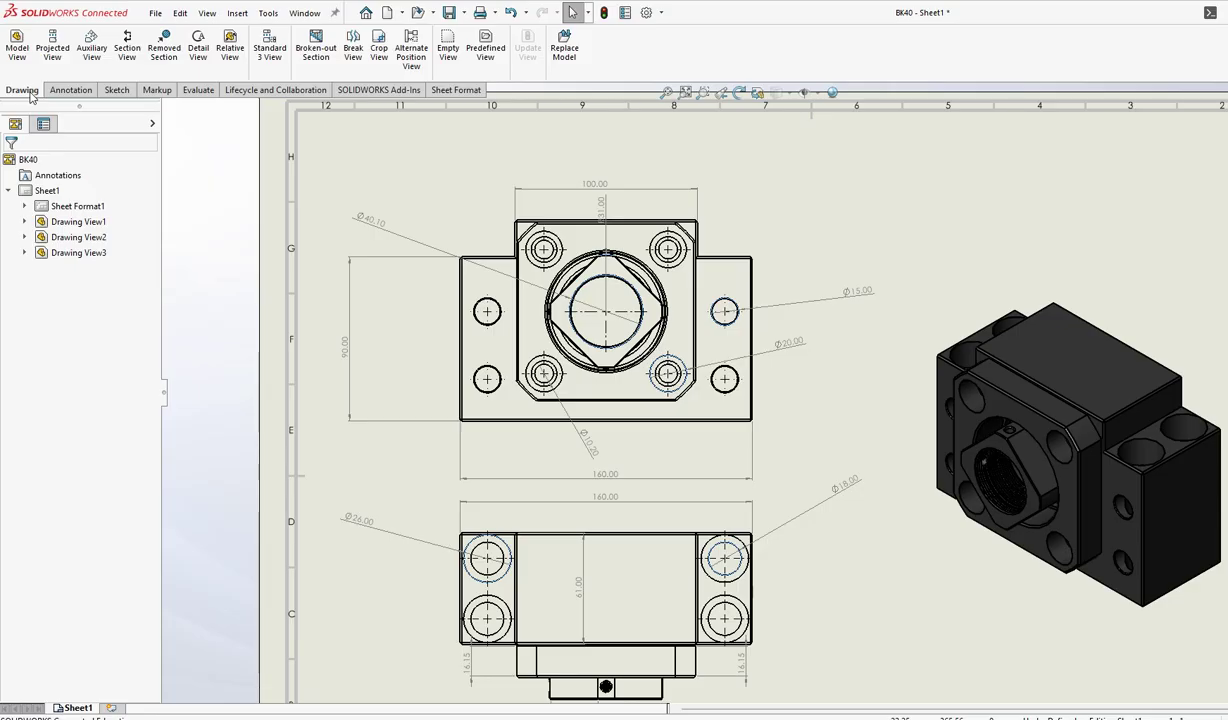
{"action": "left_click", "coordinate": [127, 47]}
{"action": "scroll", "coordinate": [752, 390], "scroll_direction": "up", "scroll_amount": 2}
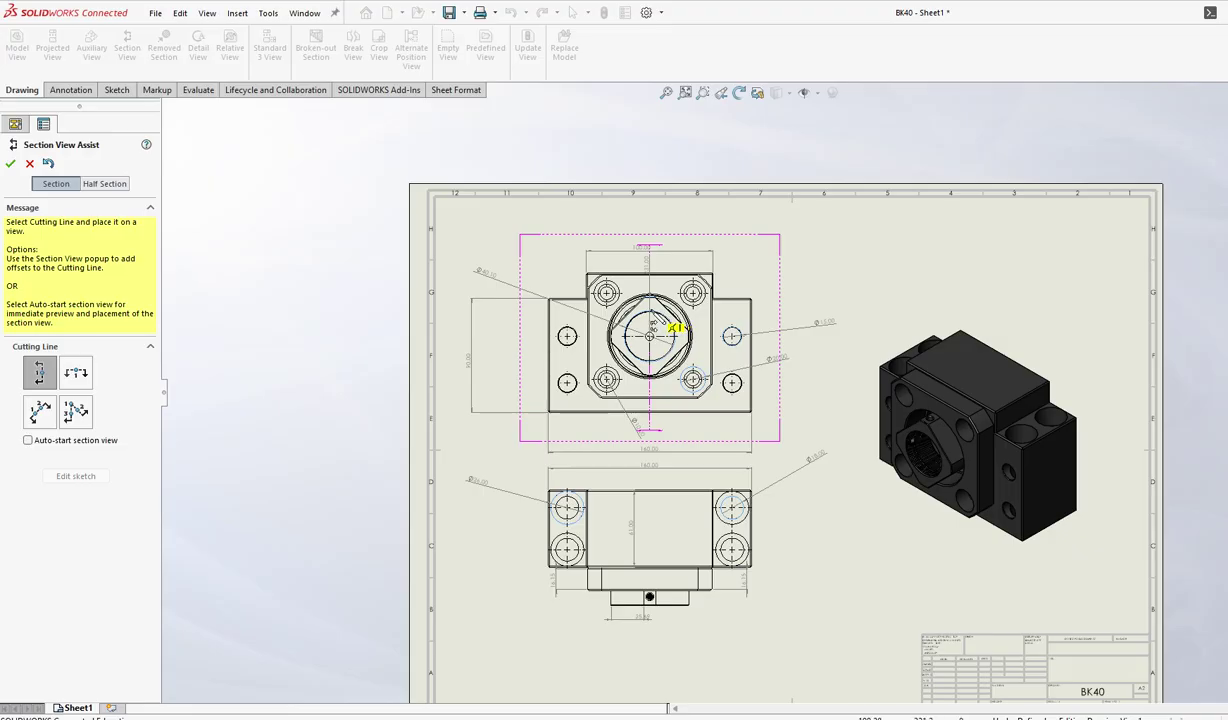
{"action": "left_click", "coordinate": [668, 326]}
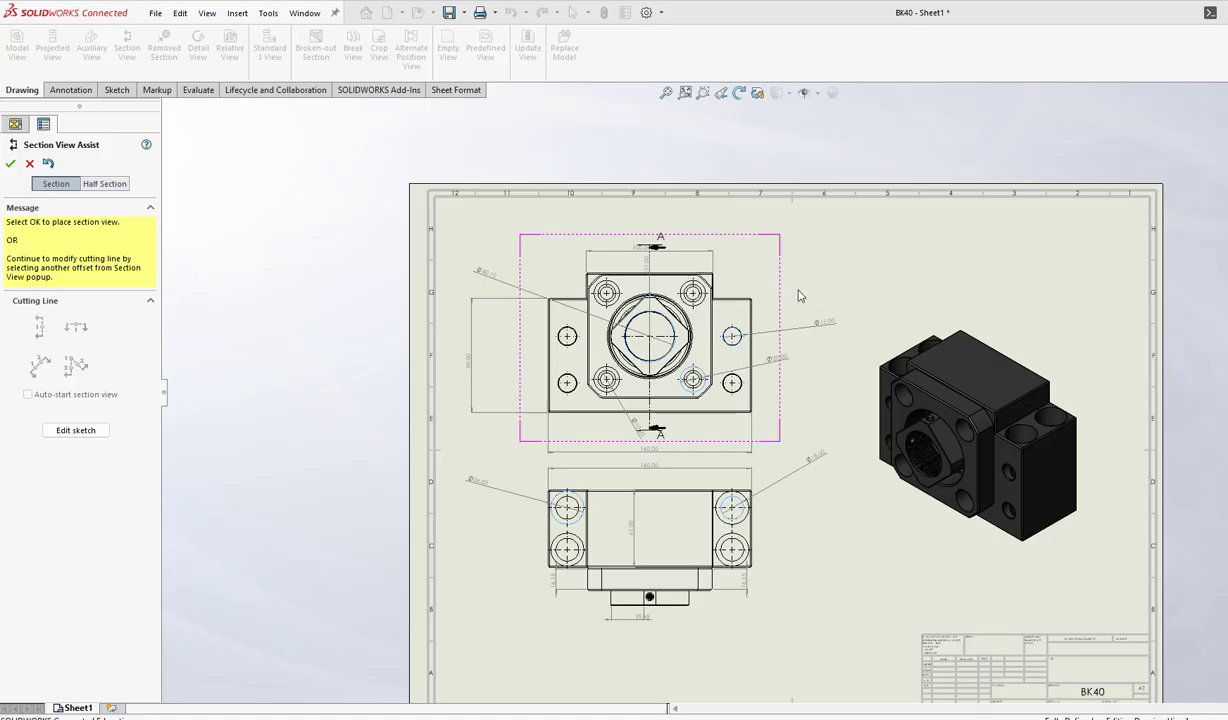
{"action": "key", "text": "Return"}
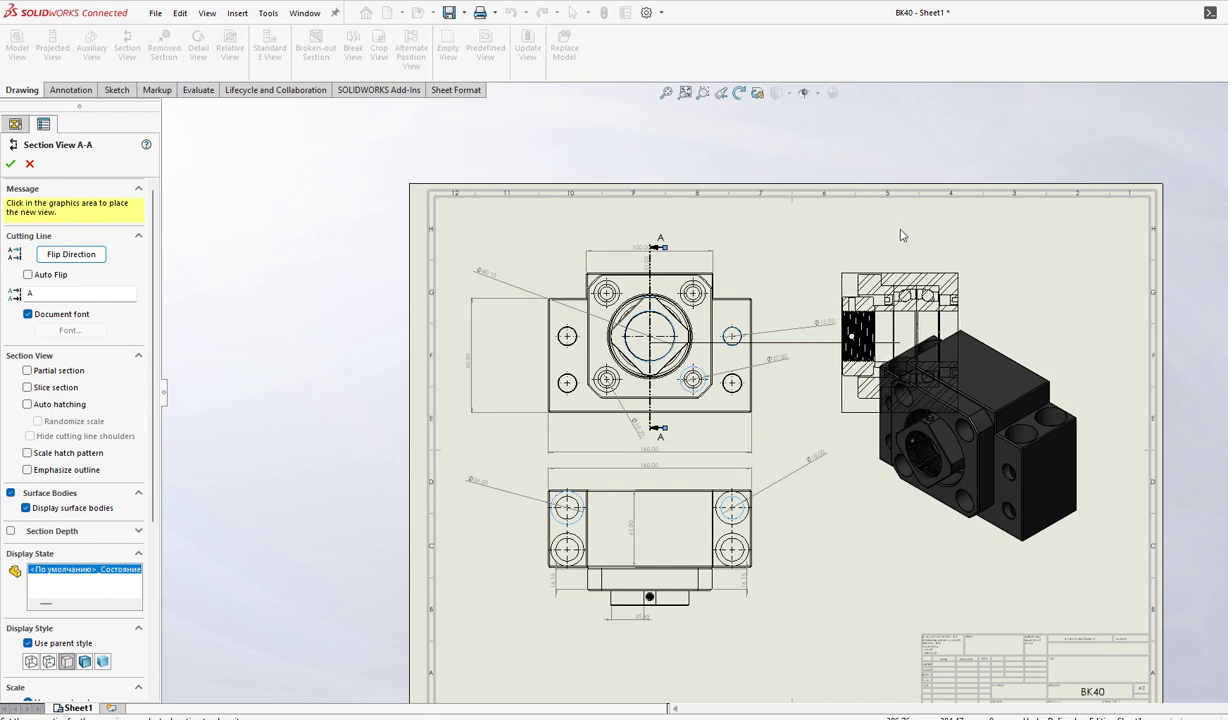
- Place SECTION A-A right of the top view with shaded display
{"action": "left_click", "coordinate": [900, 235]}
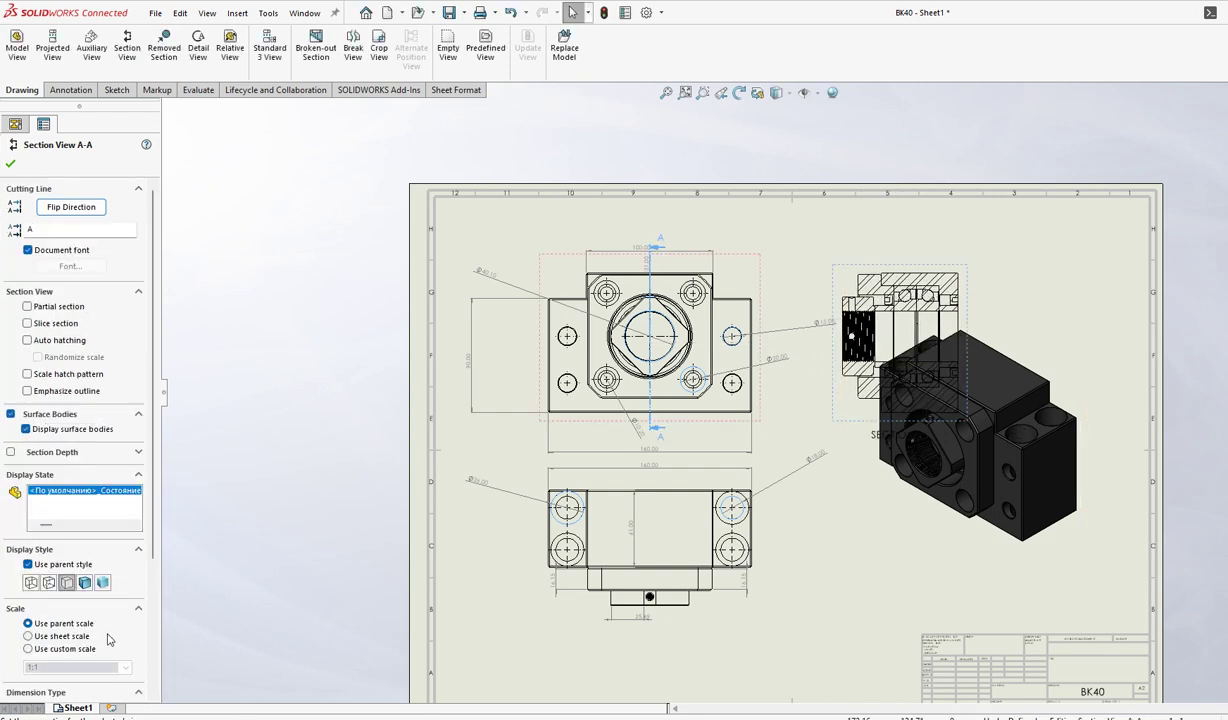
{"action": "left_click", "coordinate": [85, 584]}
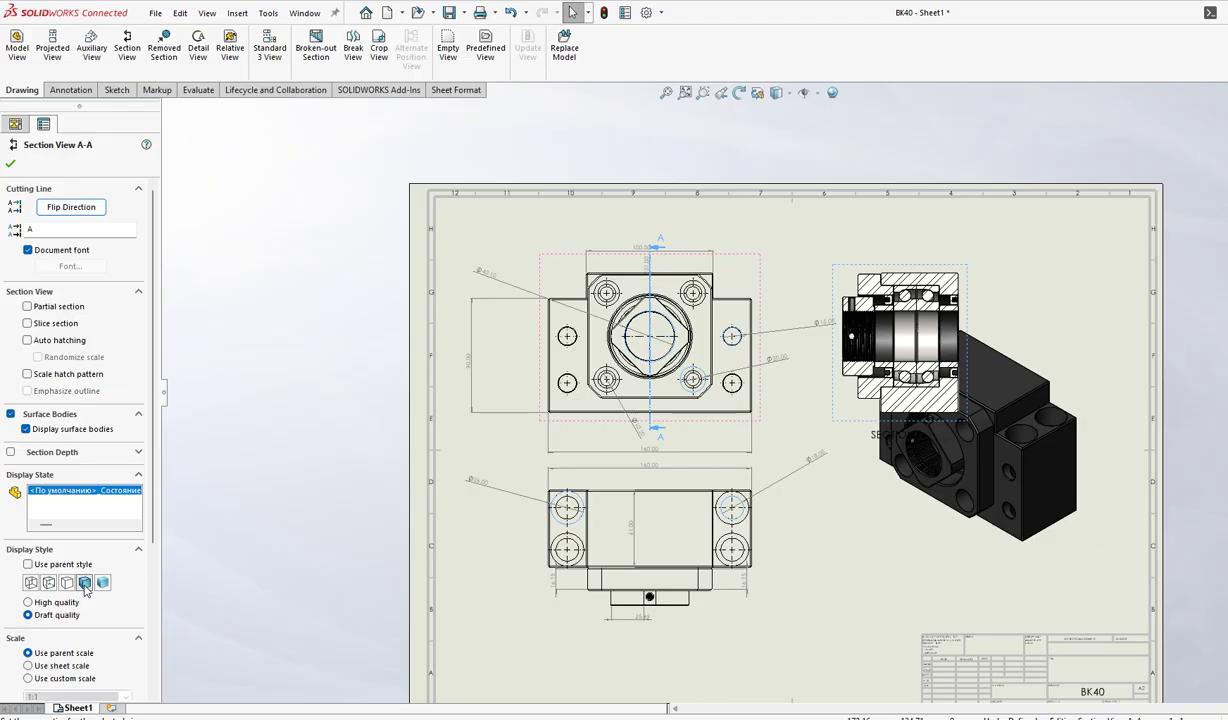
{"action": "left_click", "coordinate": [10, 163]}
- Move the isometric view down-right, clear of SECTION A-A, and deselect it
{"action": "left_click", "coordinate": [1022, 497]}
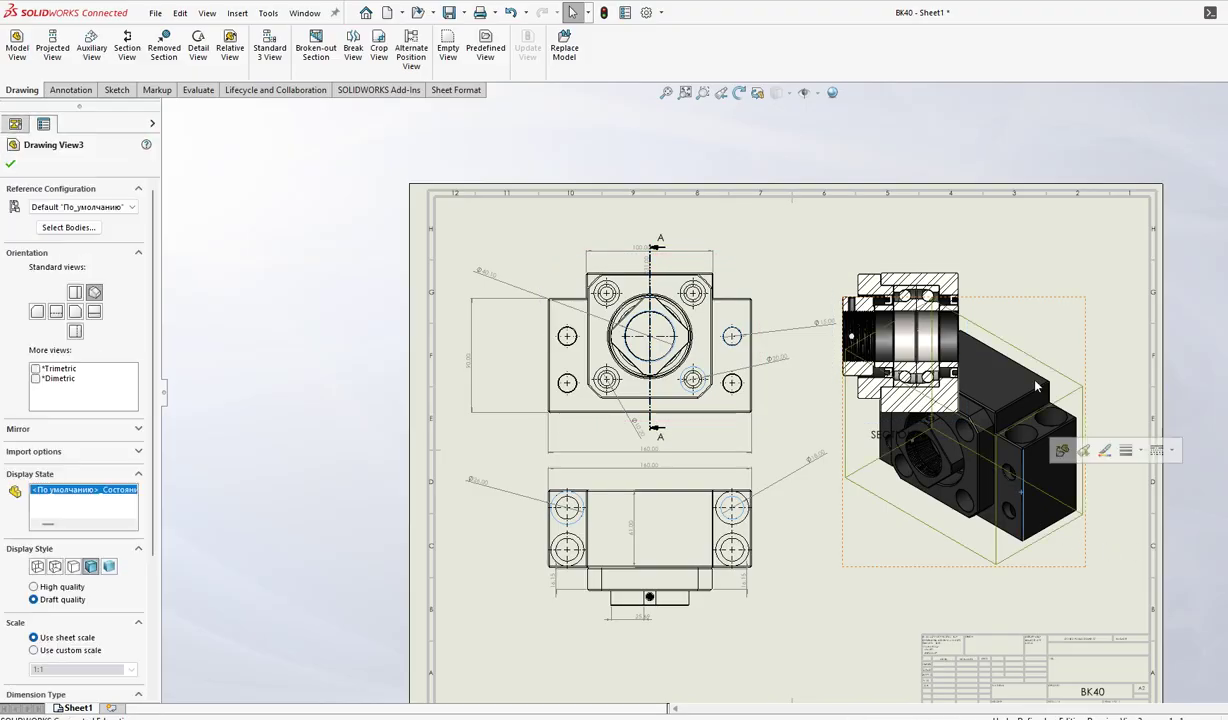
{"action": "left_click", "coordinate": [9, 166]}
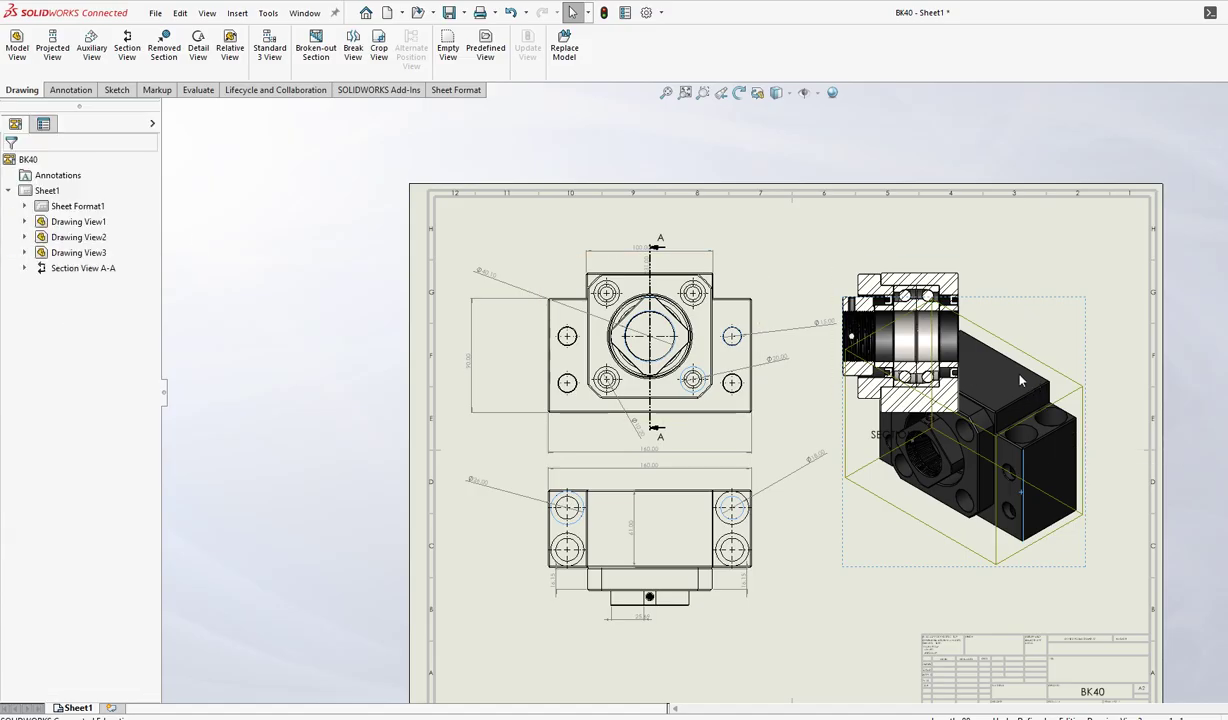
{"action": "left_click", "coordinate": [1064, 359]}
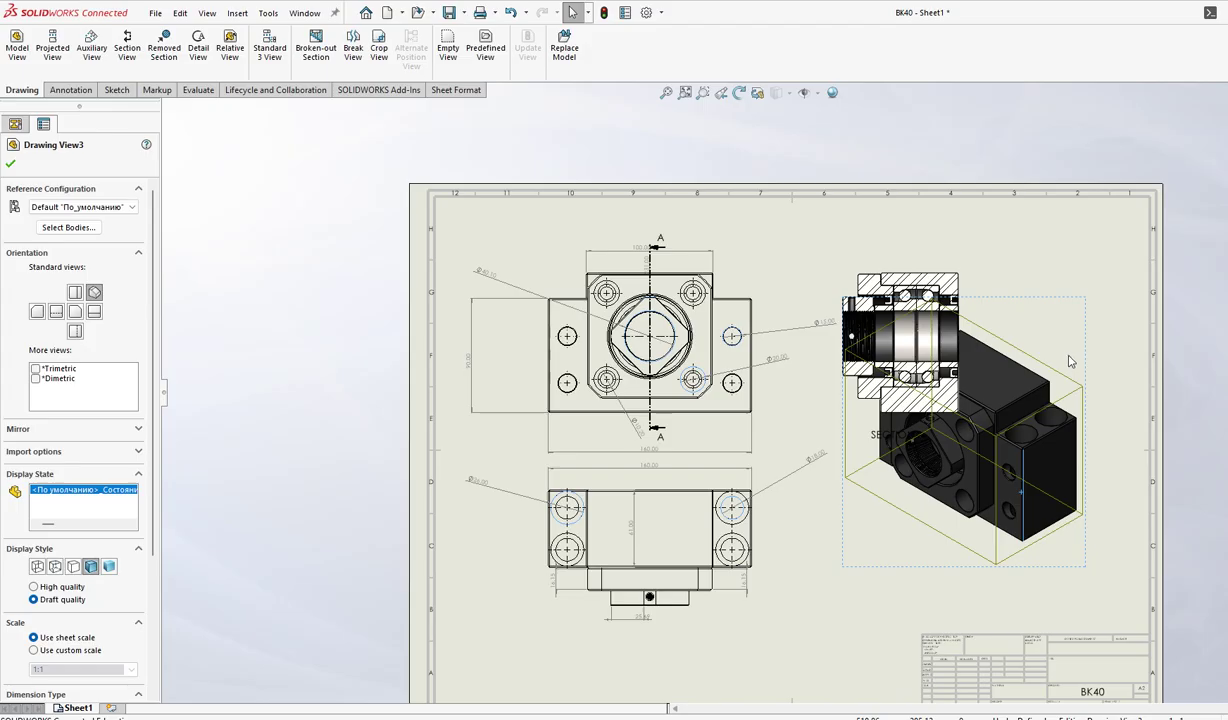
{"action": "key", "text": "Escape"}
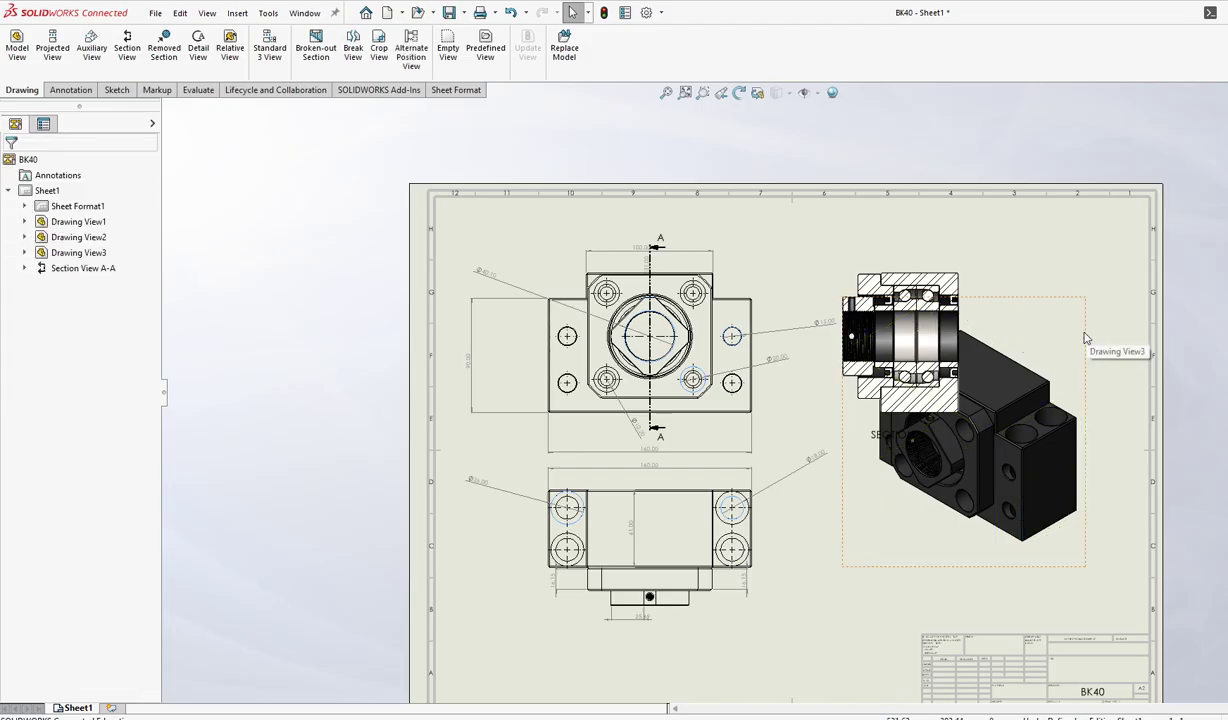
{"action": "left_click_drag", "start_coordinate": [1085, 338], "coordinate": [1150, 416]}
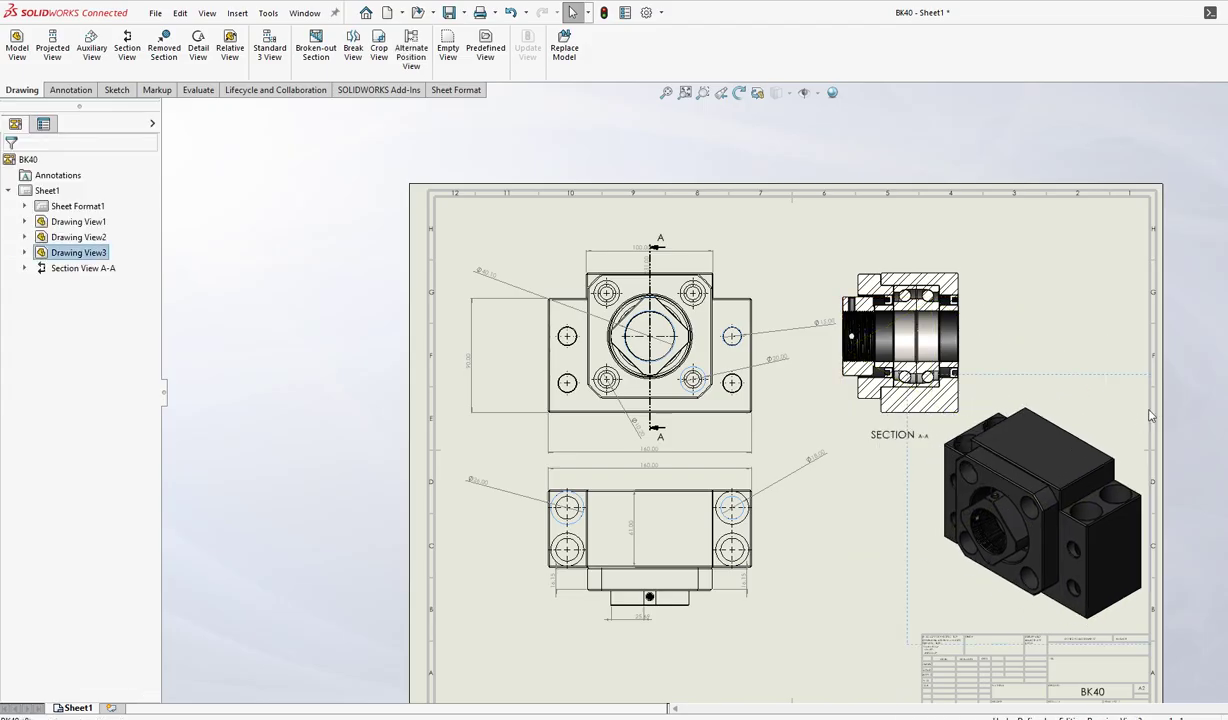
{"action": "left_click", "coordinate": [1168, 410]}
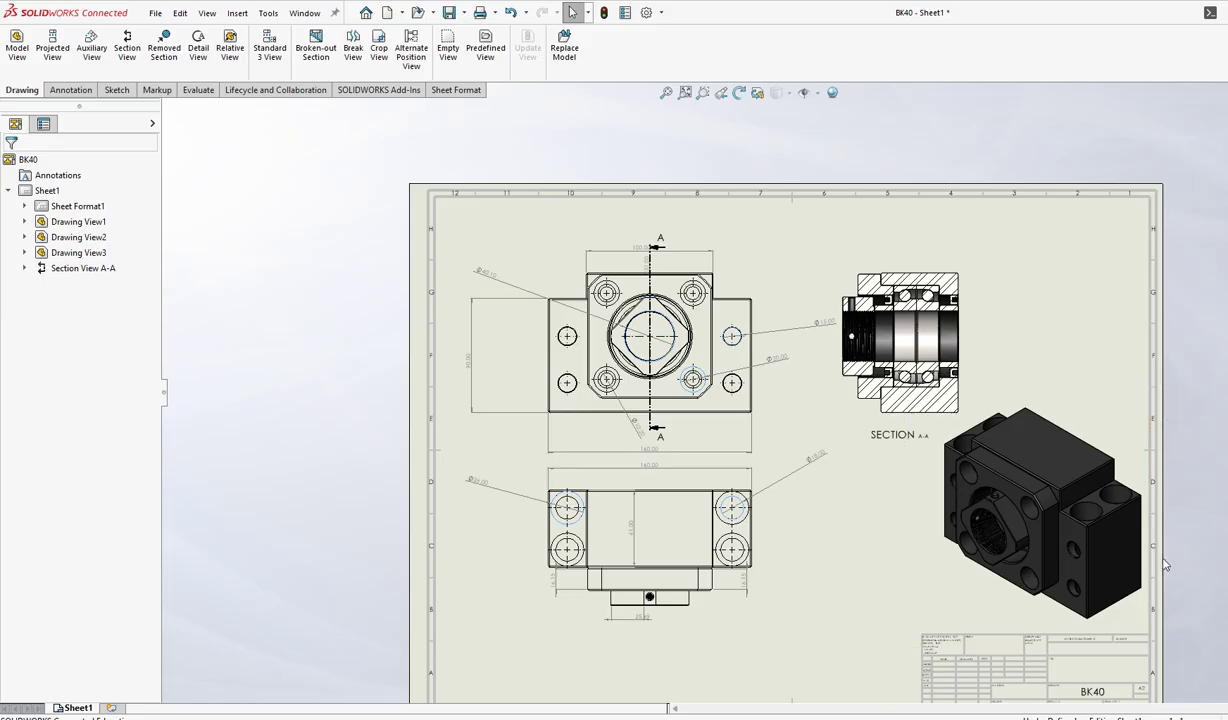
{"action": "scroll", "coordinate": [770, 458], "scroll_direction": "up", "scroll_amount": 1}
{"action": "scroll", "coordinate": [884, 498], "scroll_direction": "up", "scroll_amount": 1}
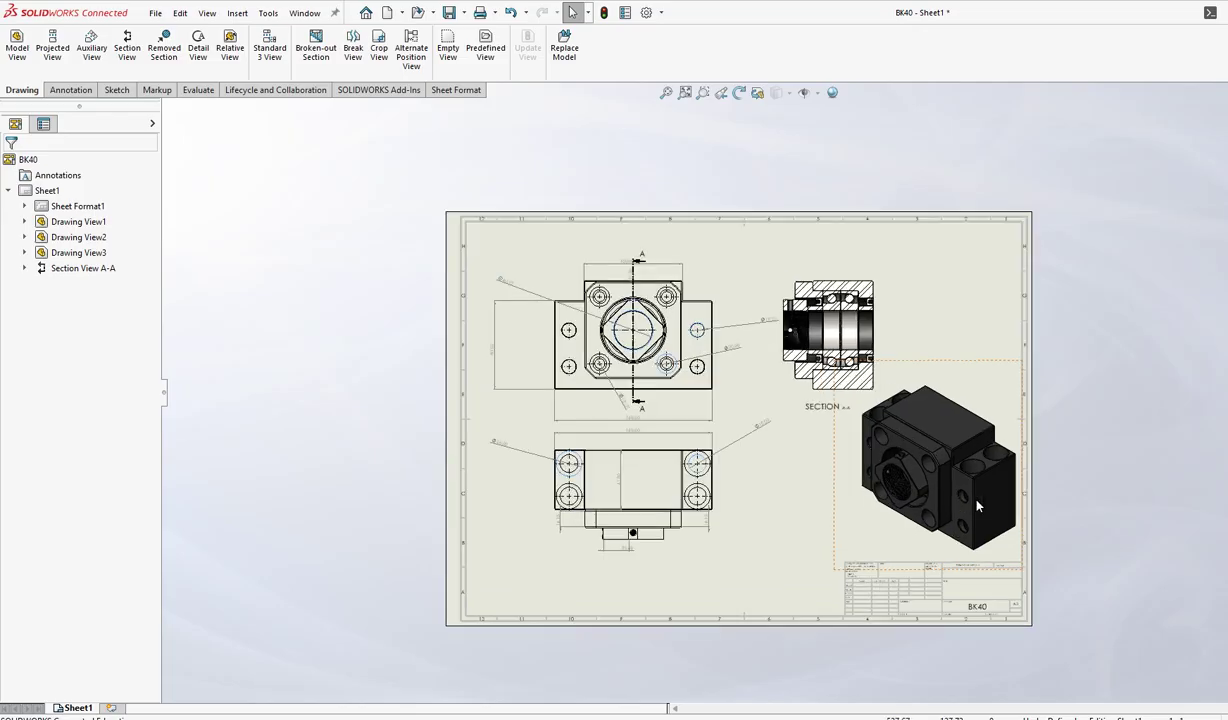
{"action": "scroll", "coordinate": [884, 498], "scroll_direction": "down", "scroll_amount": 1}
{"action": "scroll", "coordinate": [930, 480], "scroll_direction": "down", "scroll_amount": 1}
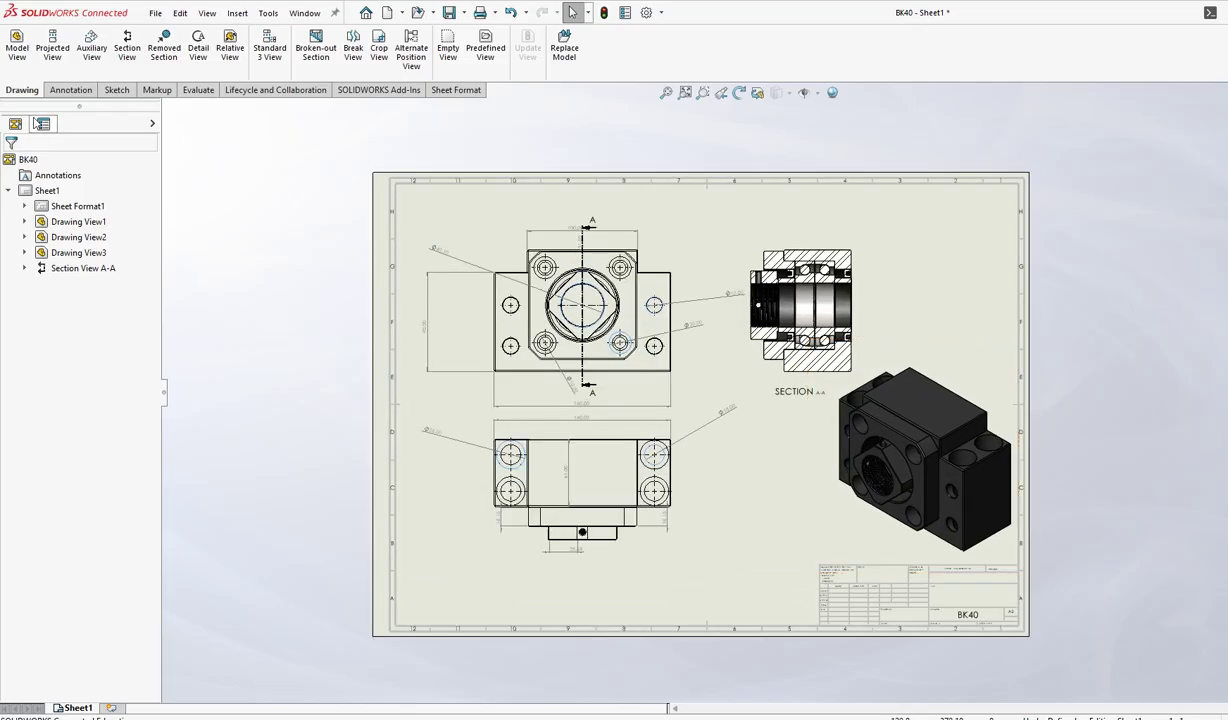
{"action": "left_click", "coordinate": [127, 50]}
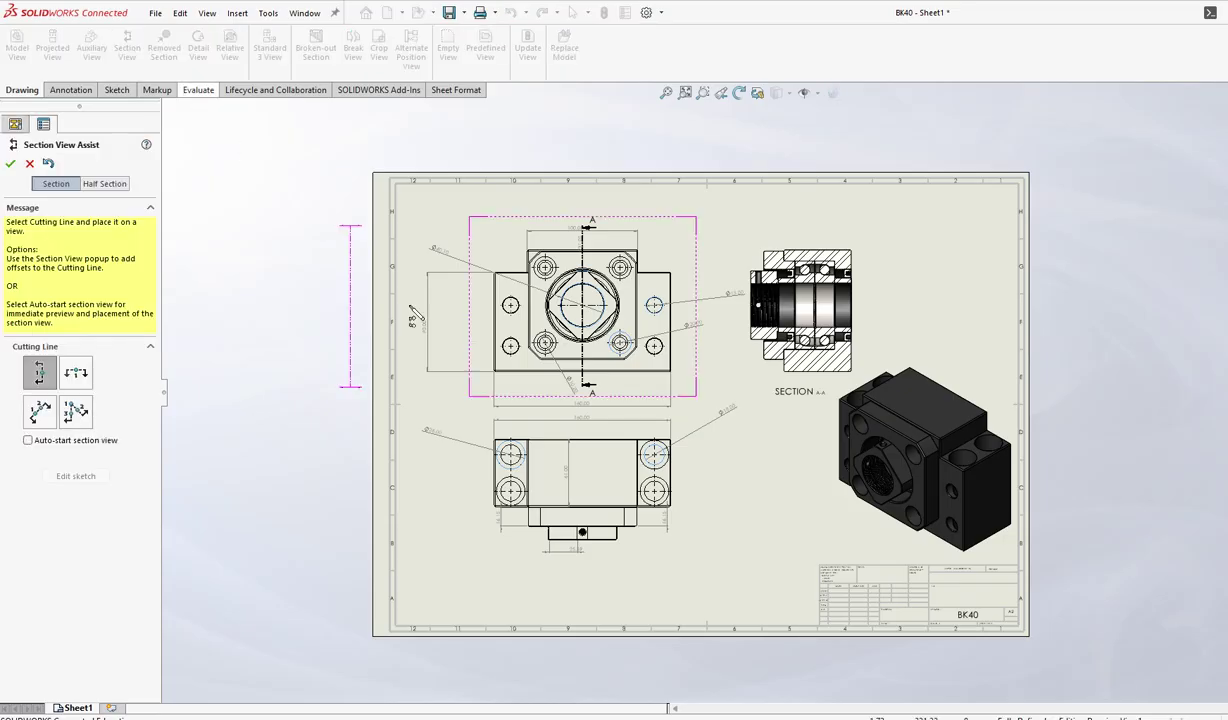
{"action": "left_click", "coordinate": [493, 470]}
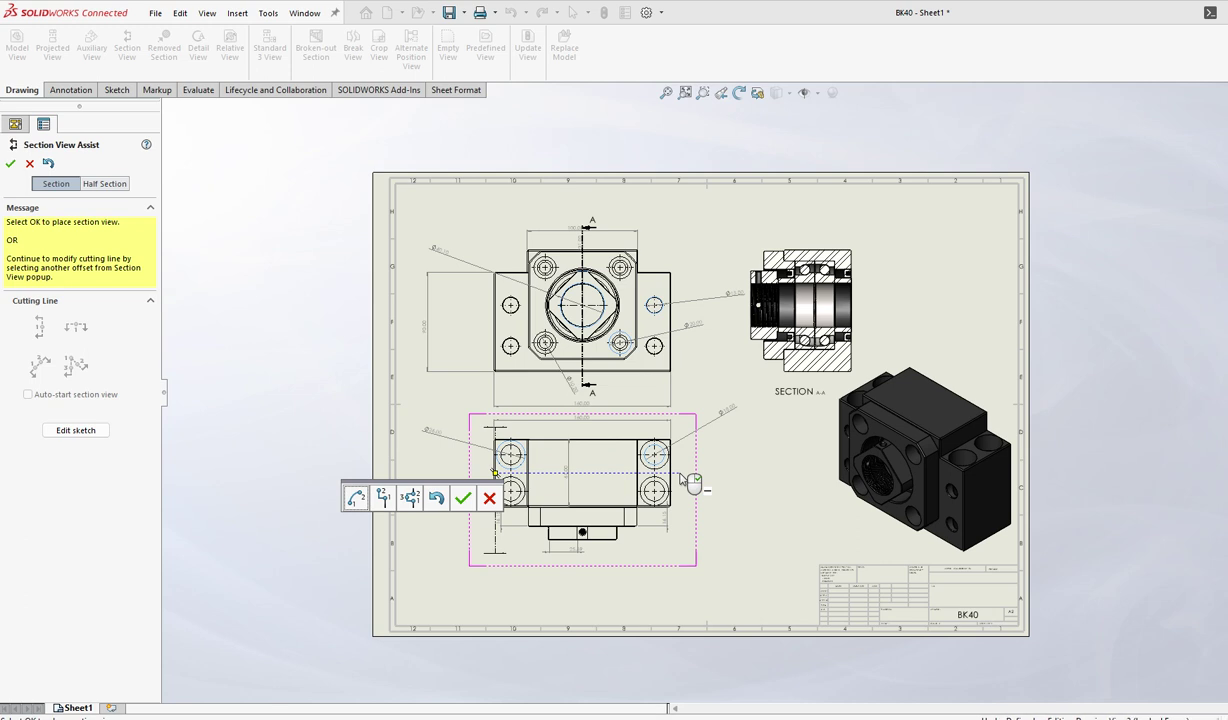
{"action": "left_click", "coordinate": [462, 497]}
{"action": "key", "text": "Return"}
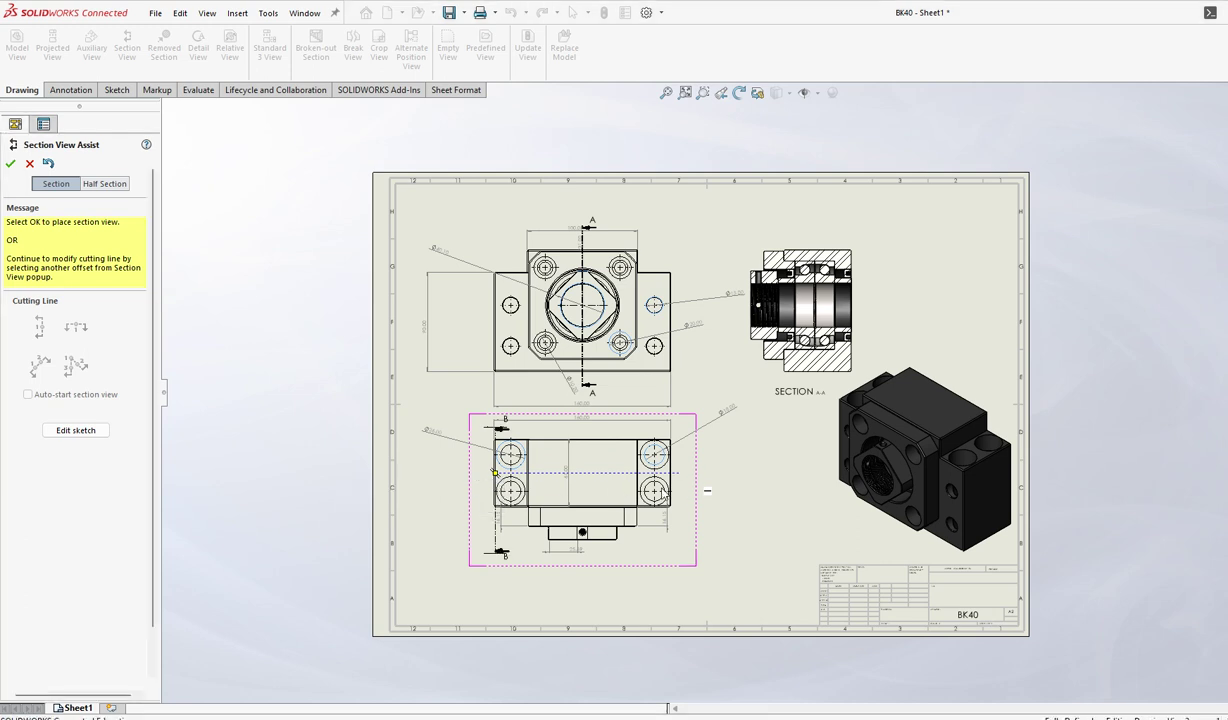
{"action": "left_click", "coordinate": [763, 542]}
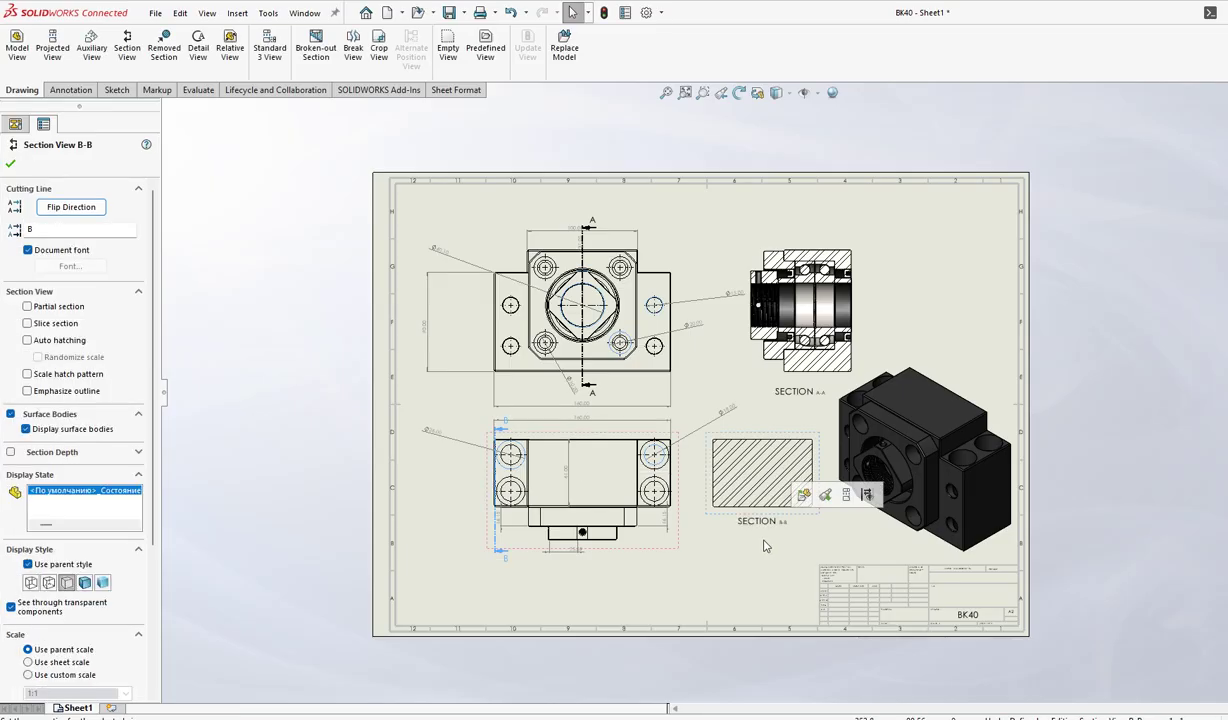
{"action": "left_click", "coordinate": [85, 584]}
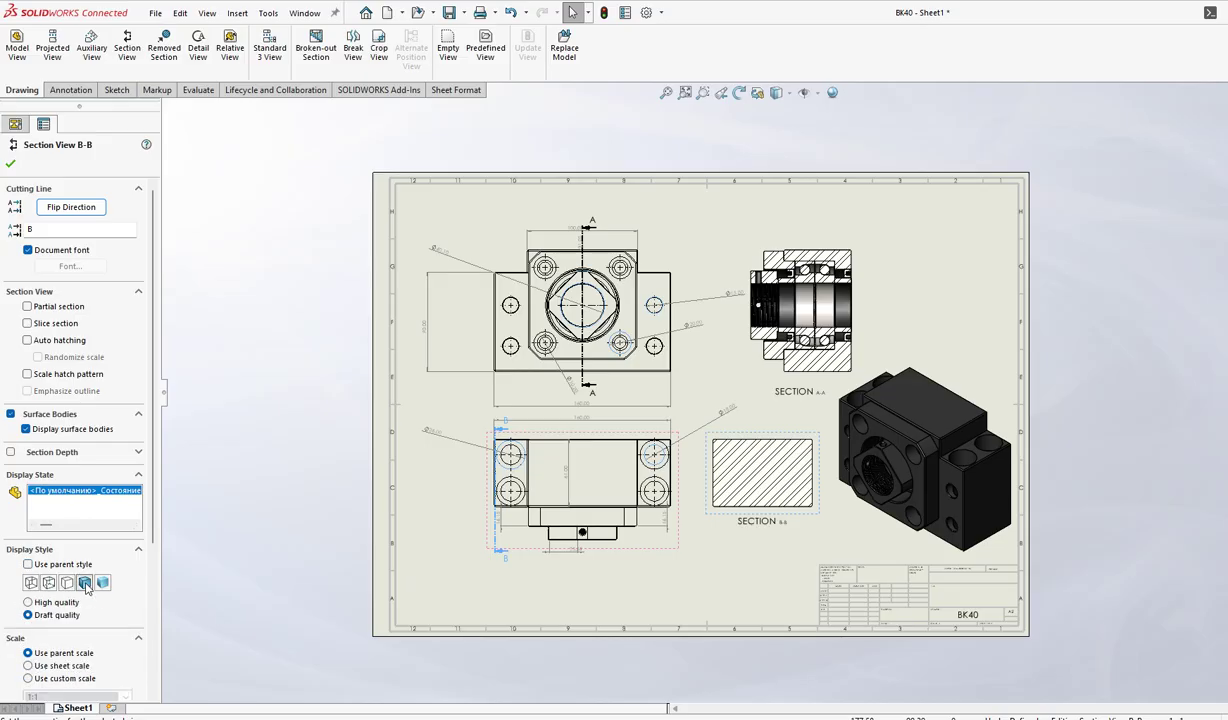
{"action": "key", "text": "Return"}
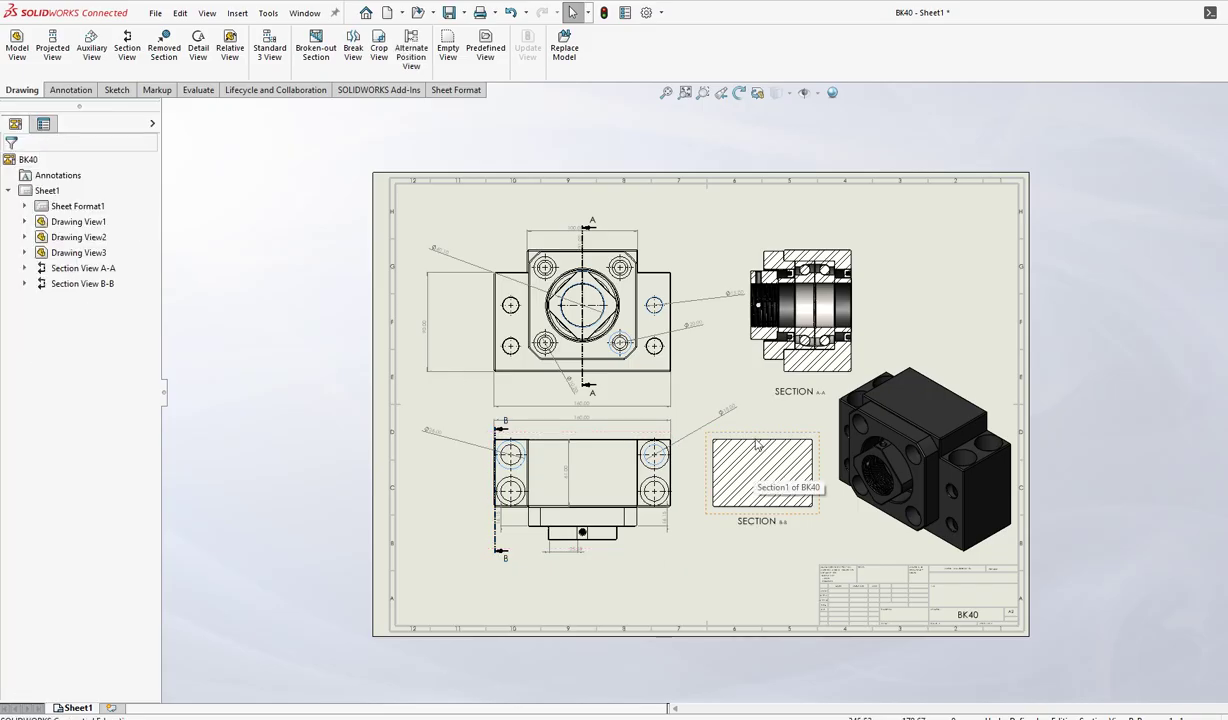
{"action": "left_click", "coordinate": [757, 447]}
{"action": "right_click", "coordinate": [723, 460]}
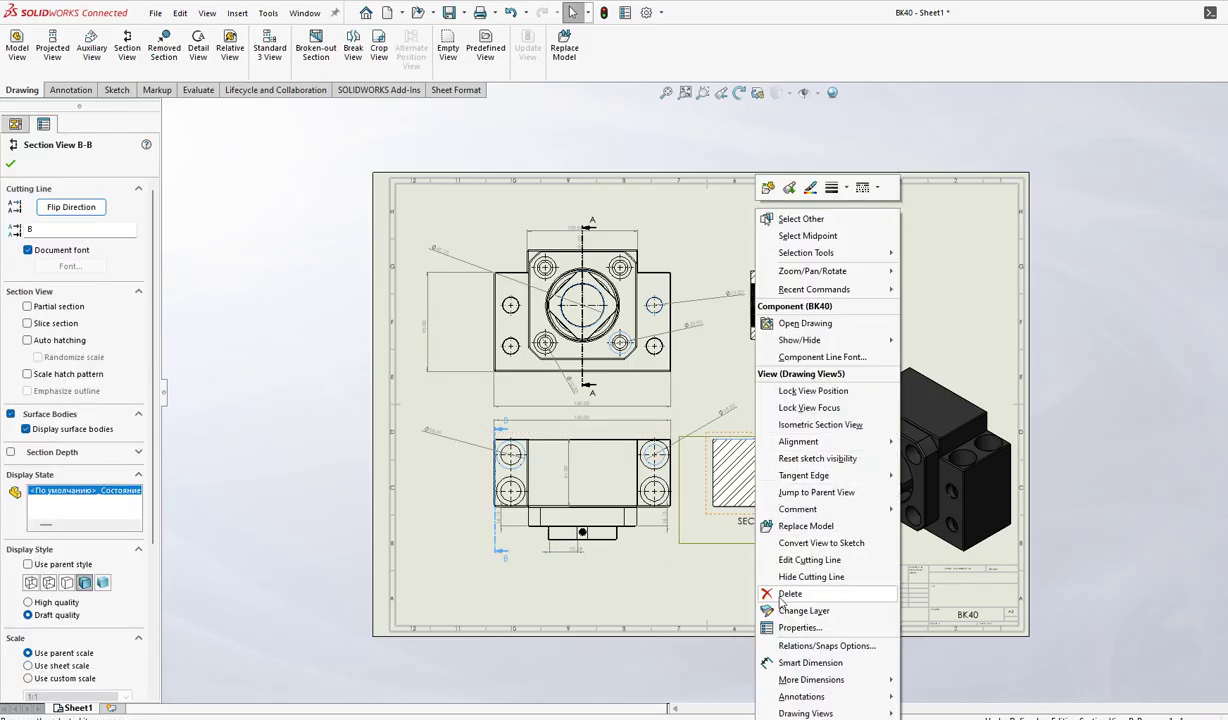
{"action": "left_click", "coordinate": [782, 599]}
{"action": "left_click", "coordinate": [770, 320]}
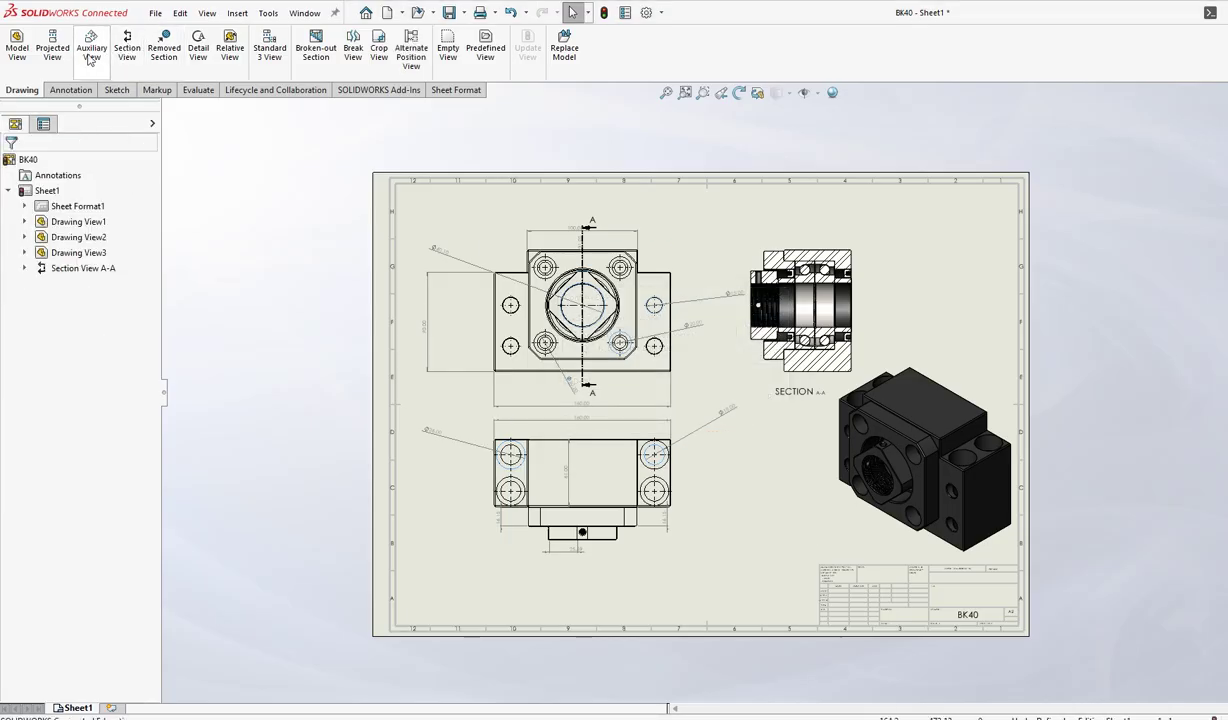
- Try a vertical section cut on the bottom view, cancel it, and restart Section View
{"action": "left_click", "coordinate": [127, 47]}
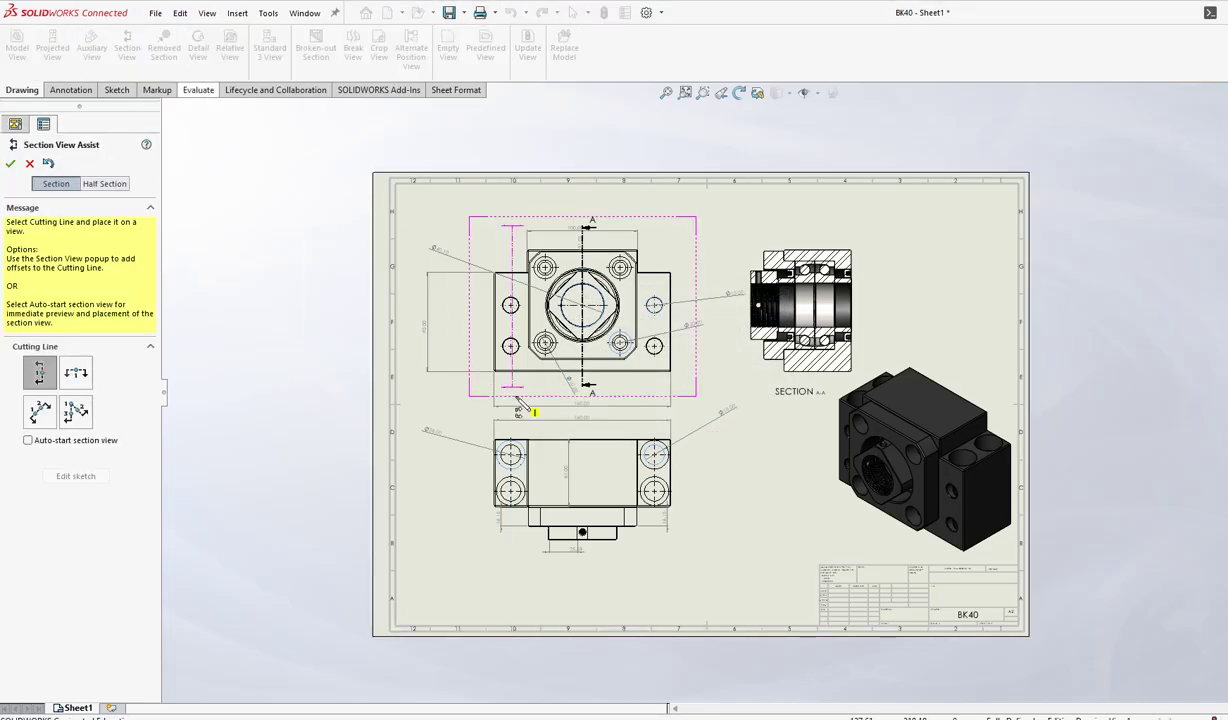
{"action": "left_click", "coordinate": [441, 480]}
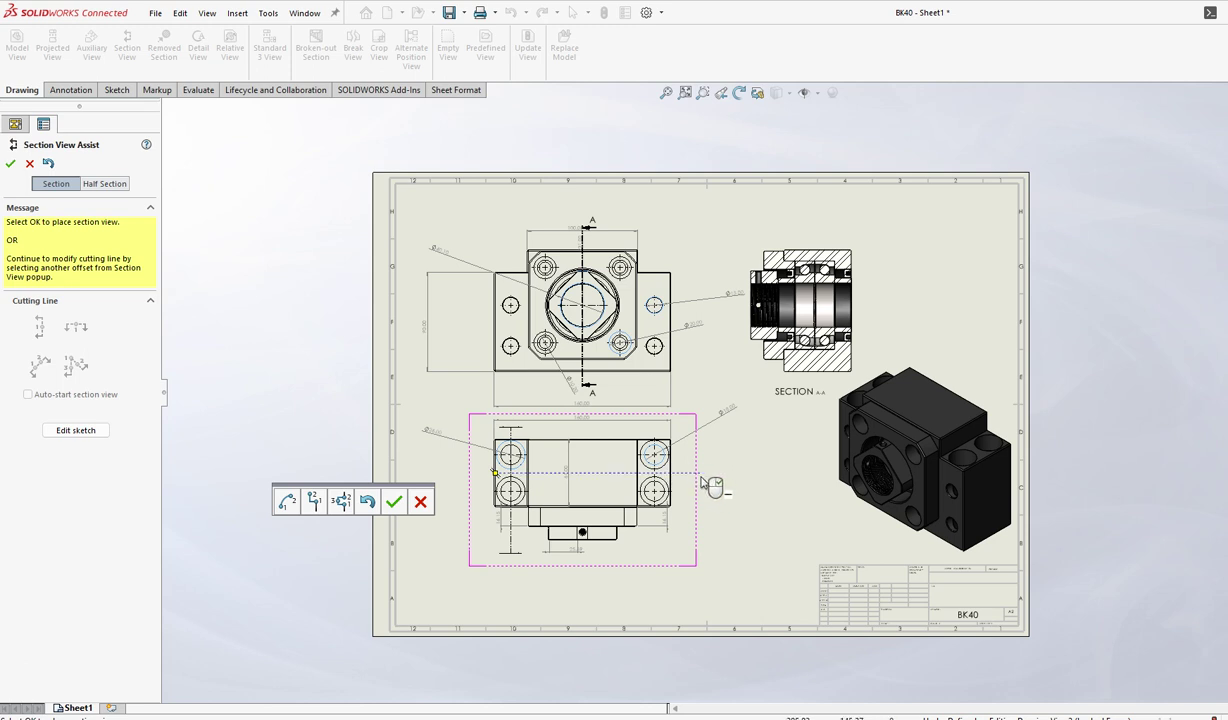
{"action": "left_click", "coordinate": [419, 500]}
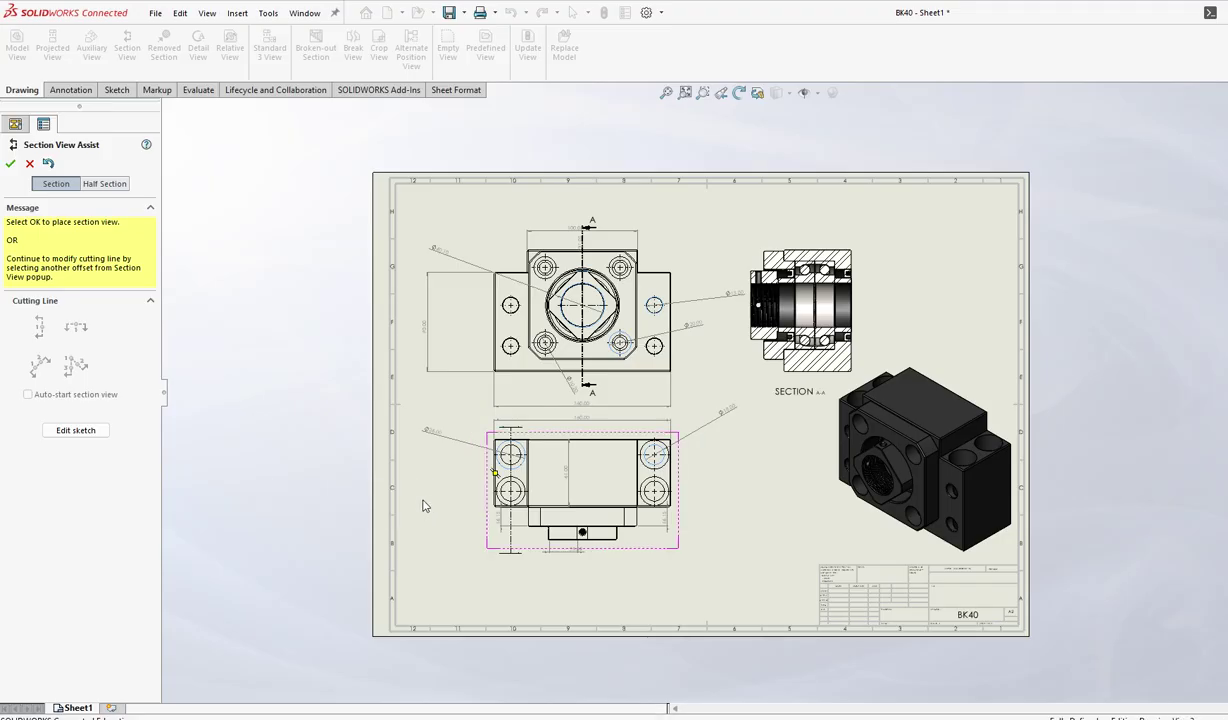
{"action": "scroll", "coordinate": [735, 512], "scroll_direction": "up", "scroll_amount": 2}
{"action": "scroll", "coordinate": [762, 458], "scroll_direction": "down", "scroll_amount": 1}
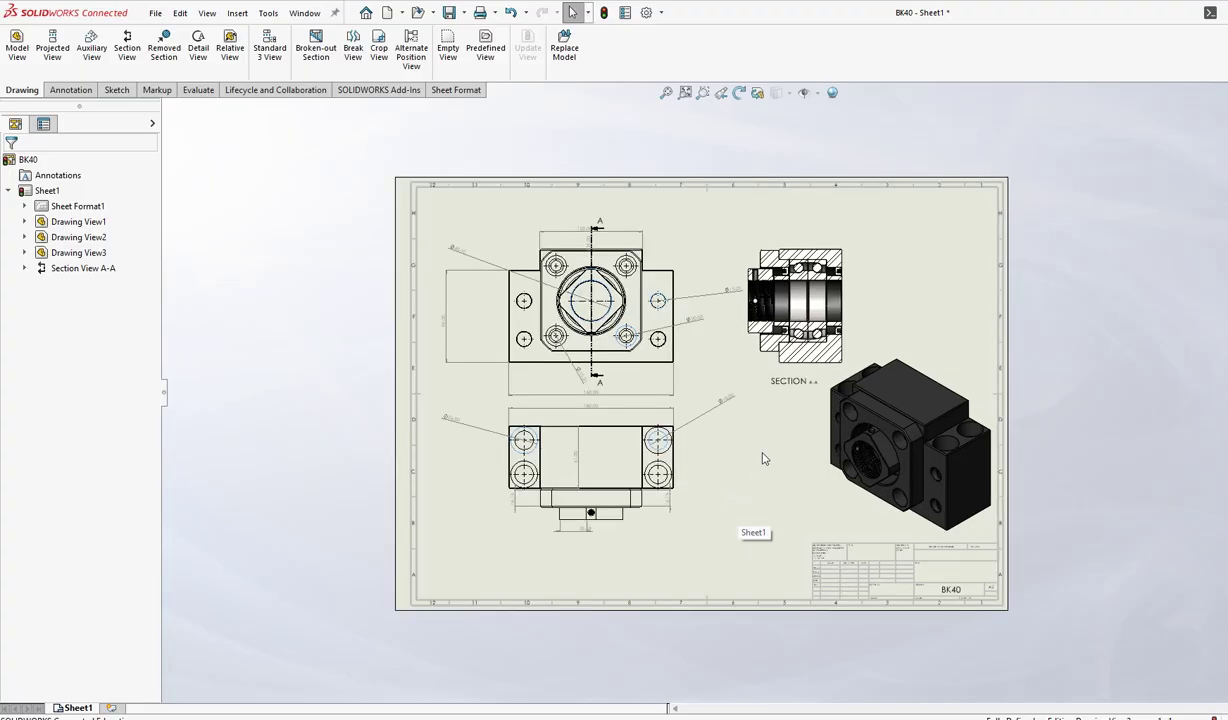
{"action": "scroll", "coordinate": [762, 458], "scroll_direction": "down", "scroll_amount": 2}
- Cut the bottom view horizontally and place SECTION C-C beneath it
{"action": "left_click", "coordinate": [128, 48]}
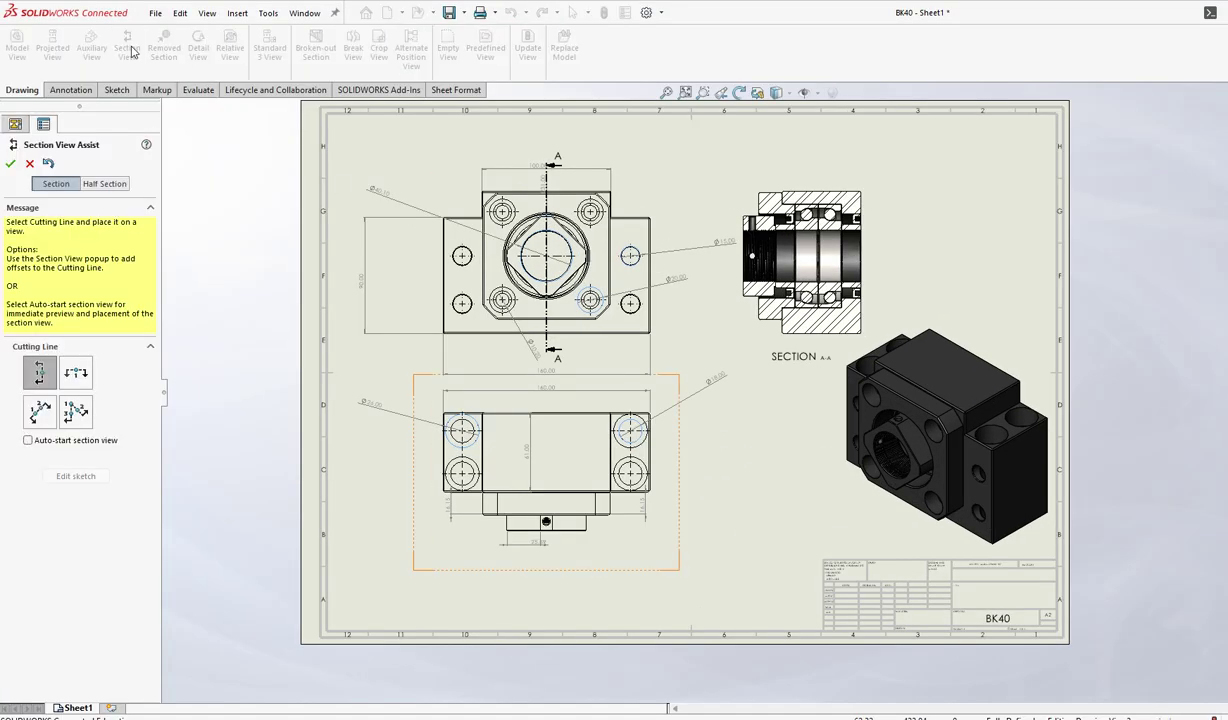
{"action": "left_click", "coordinate": [76, 372]}
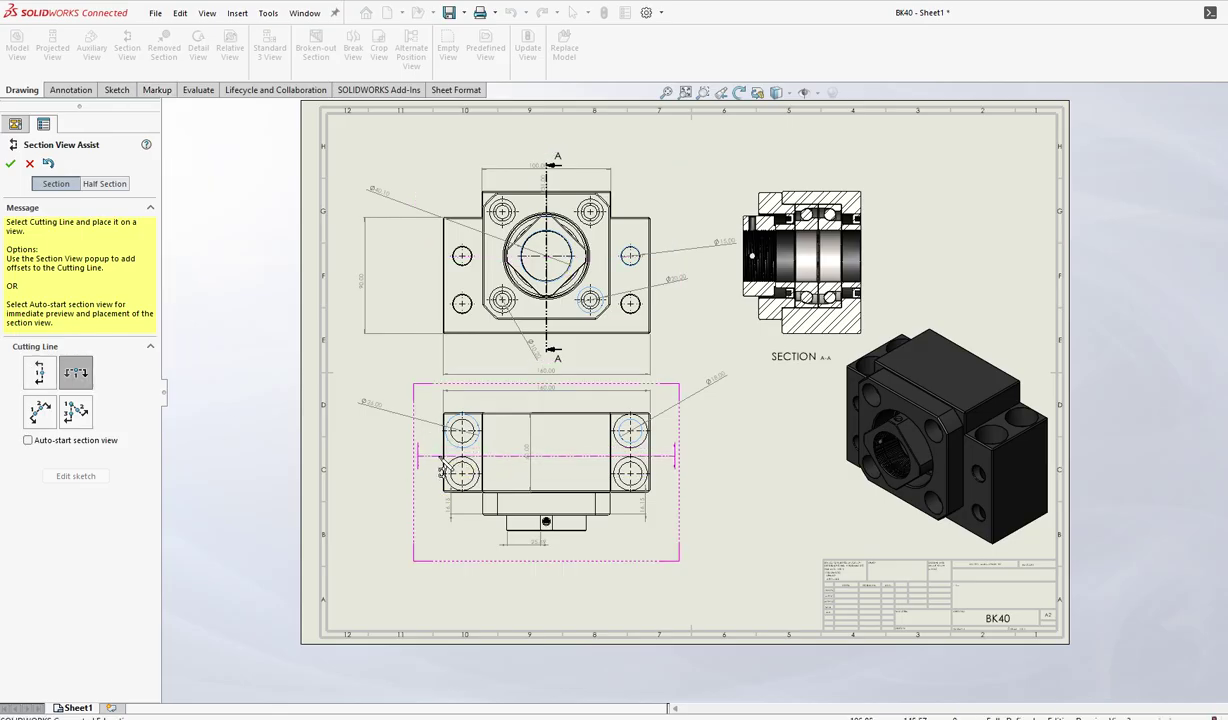
{"action": "left_click", "coordinate": [441, 461]}
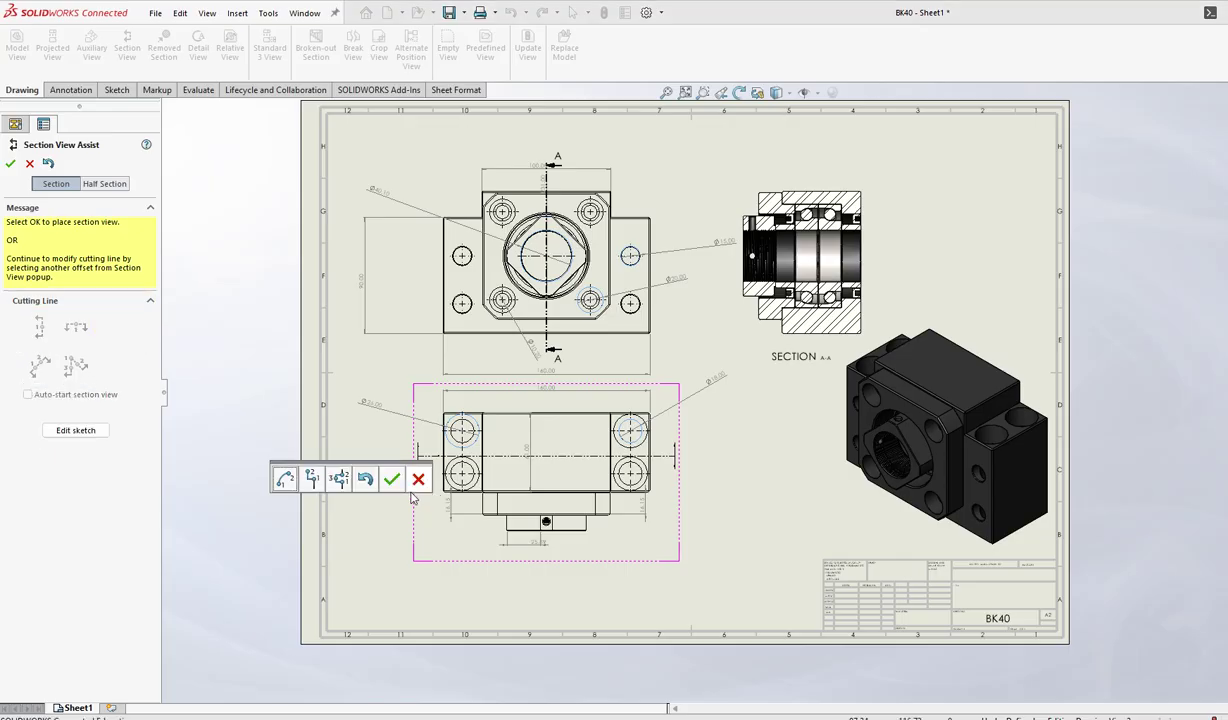
{"action": "key", "text": "Return"}
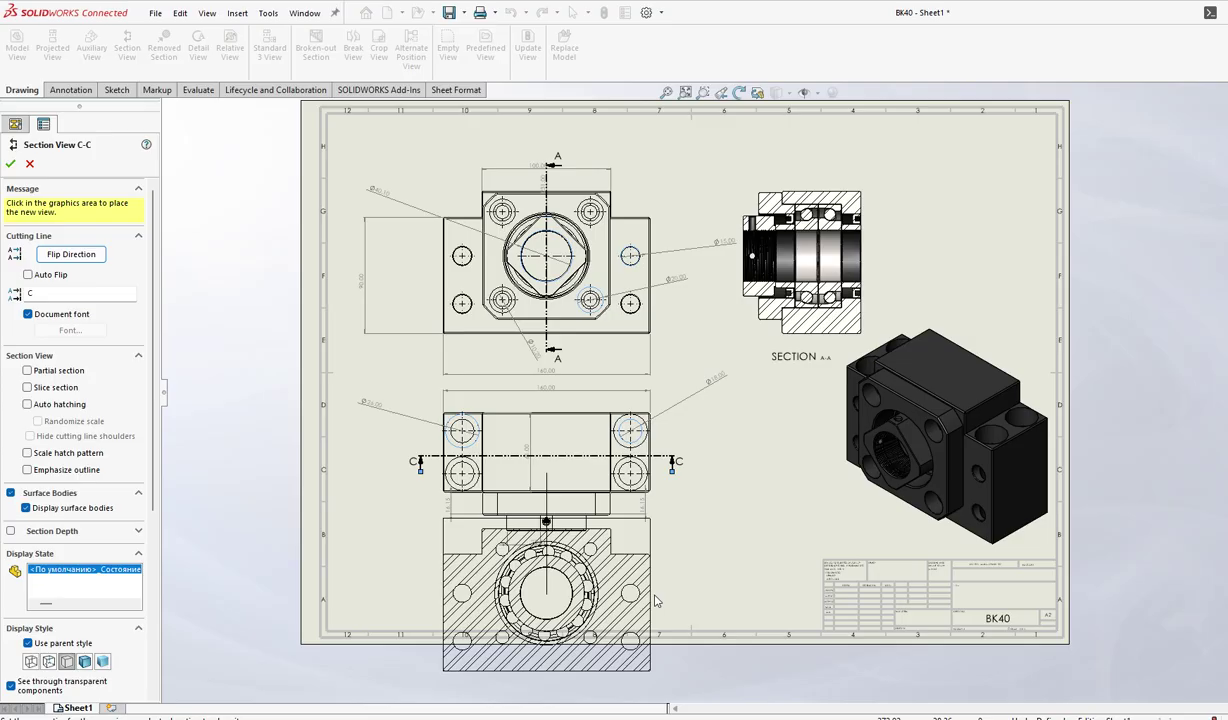
{"action": "left_click", "coordinate": [657, 600]}
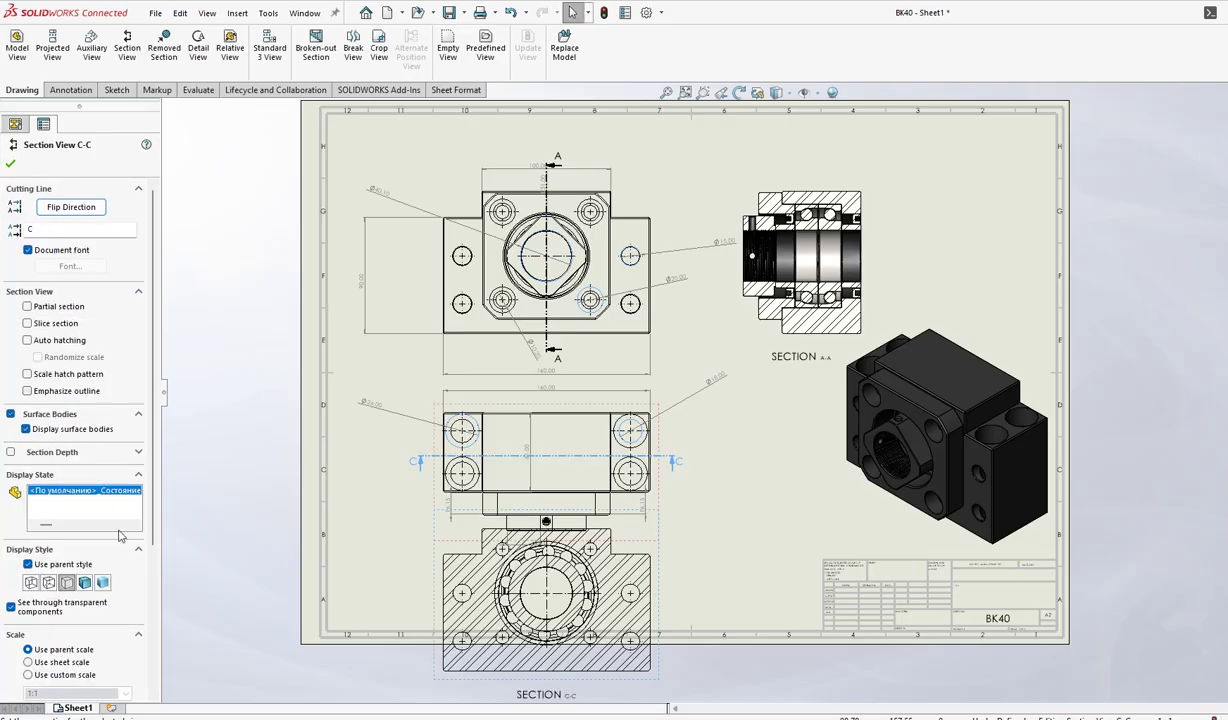
{"action": "scroll", "coordinate": [65, 575], "scroll_direction": "down", "scroll_amount": 3}
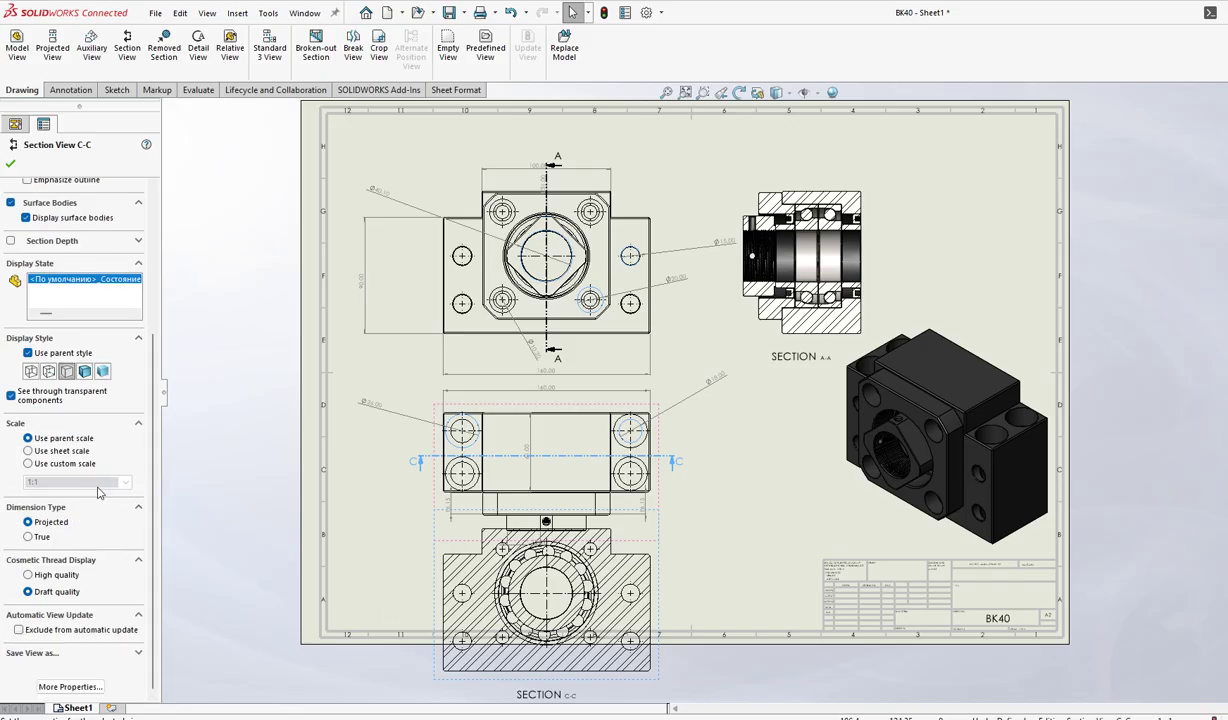
- Give SECTION C-C shaded display and a custom 1:2 scale
{"action": "left_click", "coordinate": [84, 371]}
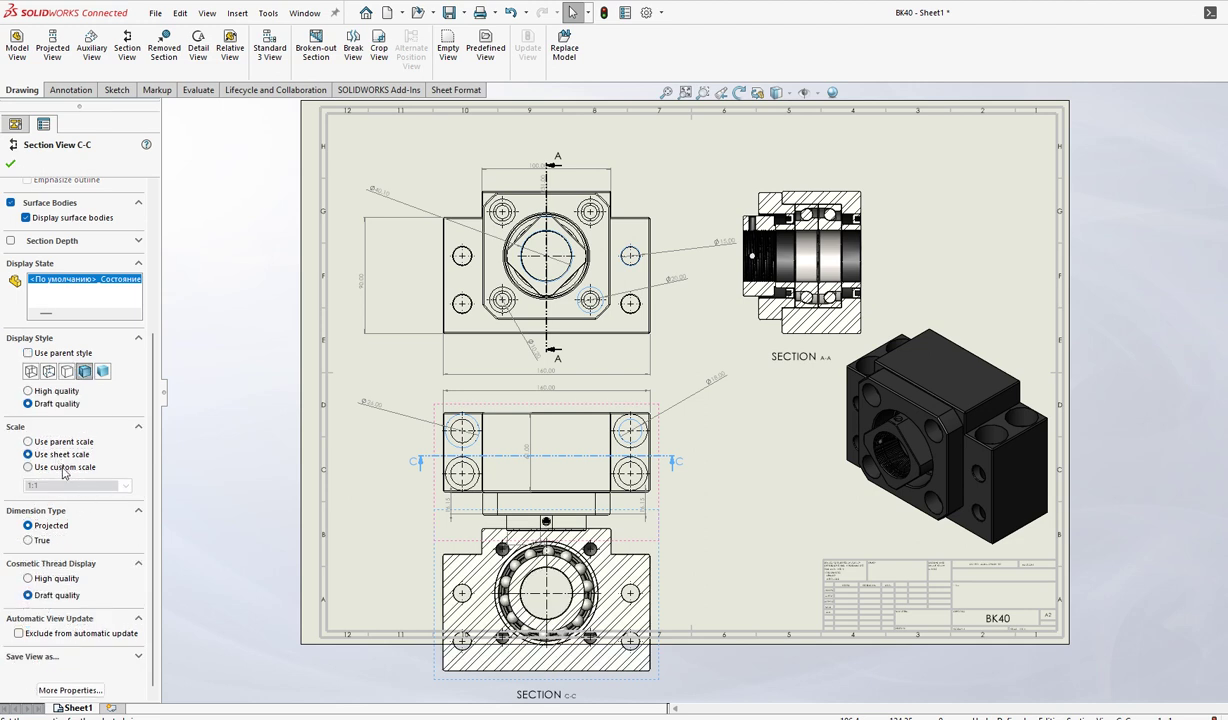
{"action": "left_click", "coordinate": [60, 468]}
{"action": "left_click", "coordinate": [123, 485]}
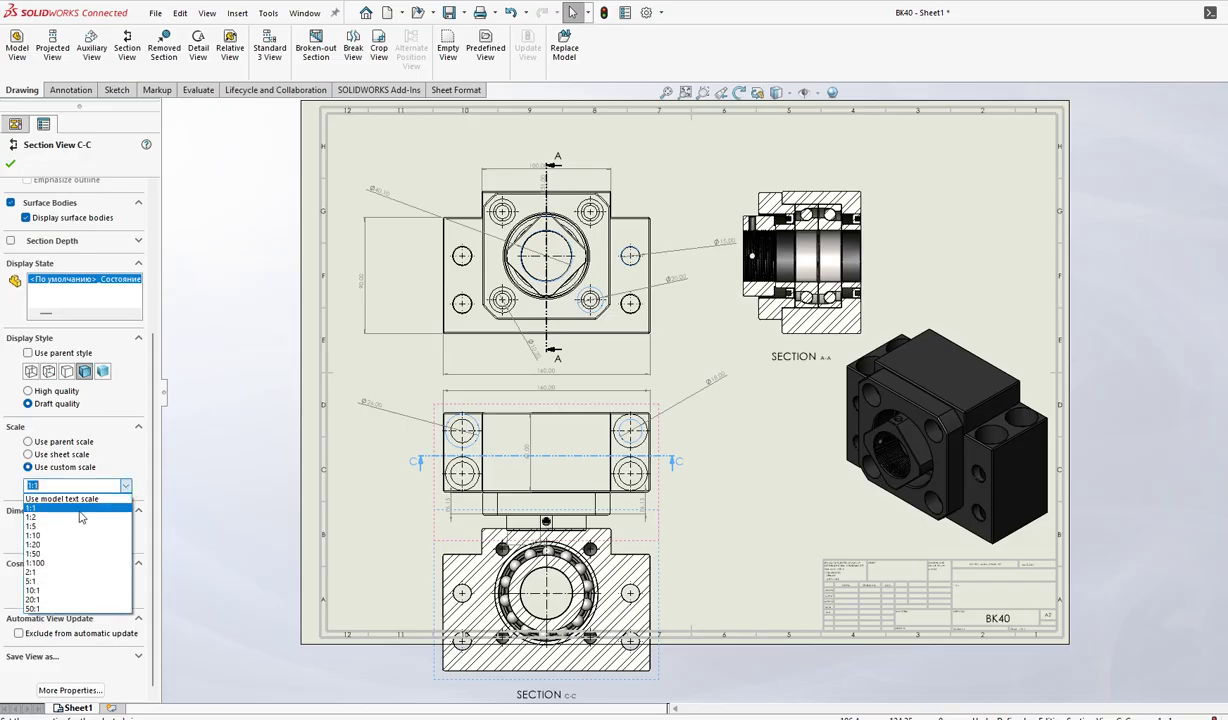
{"action": "left_click", "coordinate": [75, 517]}
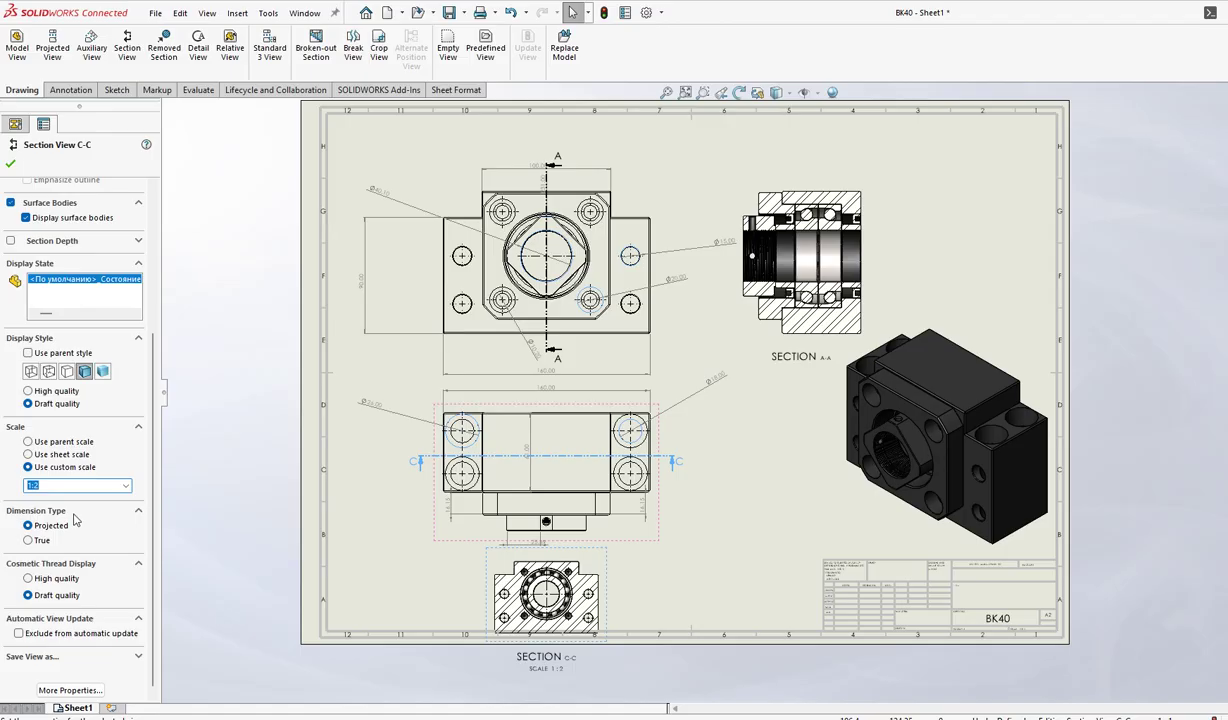
{"action": "left_click", "coordinate": [256, 506]}
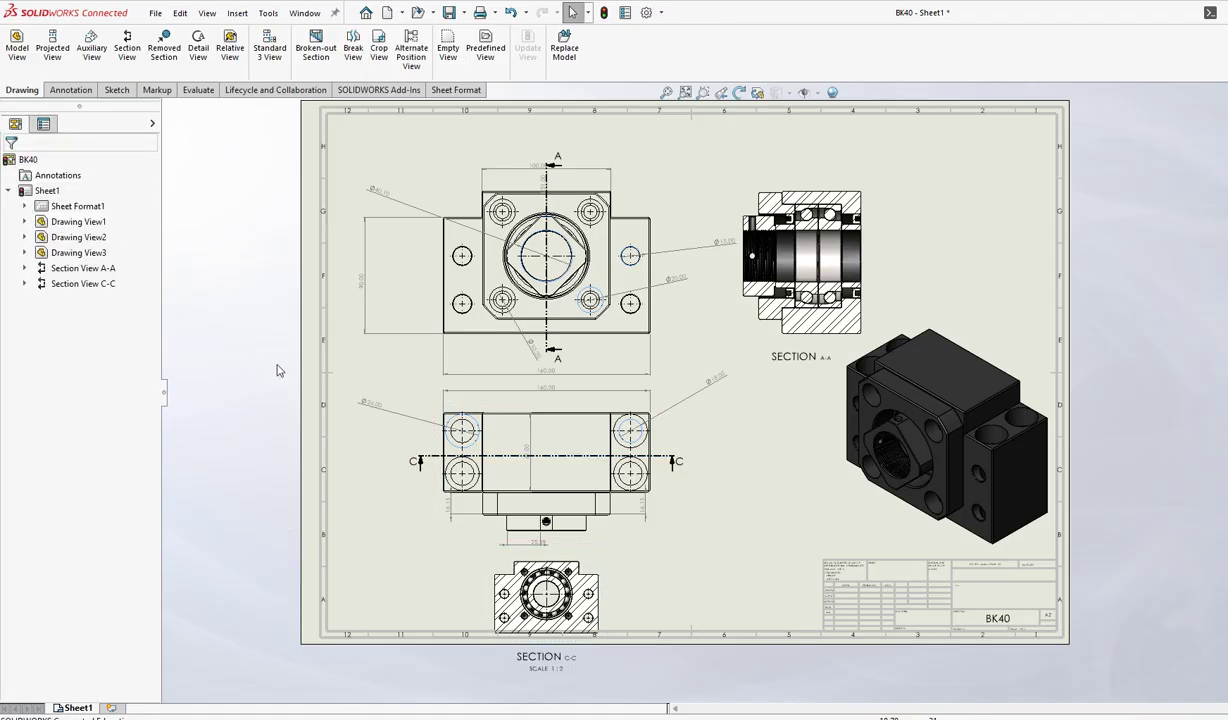
{"action": "scroll", "coordinate": [727, 476], "scroll_direction": "up", "scroll_amount": 2}
{"action": "scroll", "coordinate": [790, 520], "scroll_direction": "down", "scroll_amount": 1}
{"action": "scroll", "coordinate": [760, 548], "scroll_direction": "down", "scroll_amount": 1}
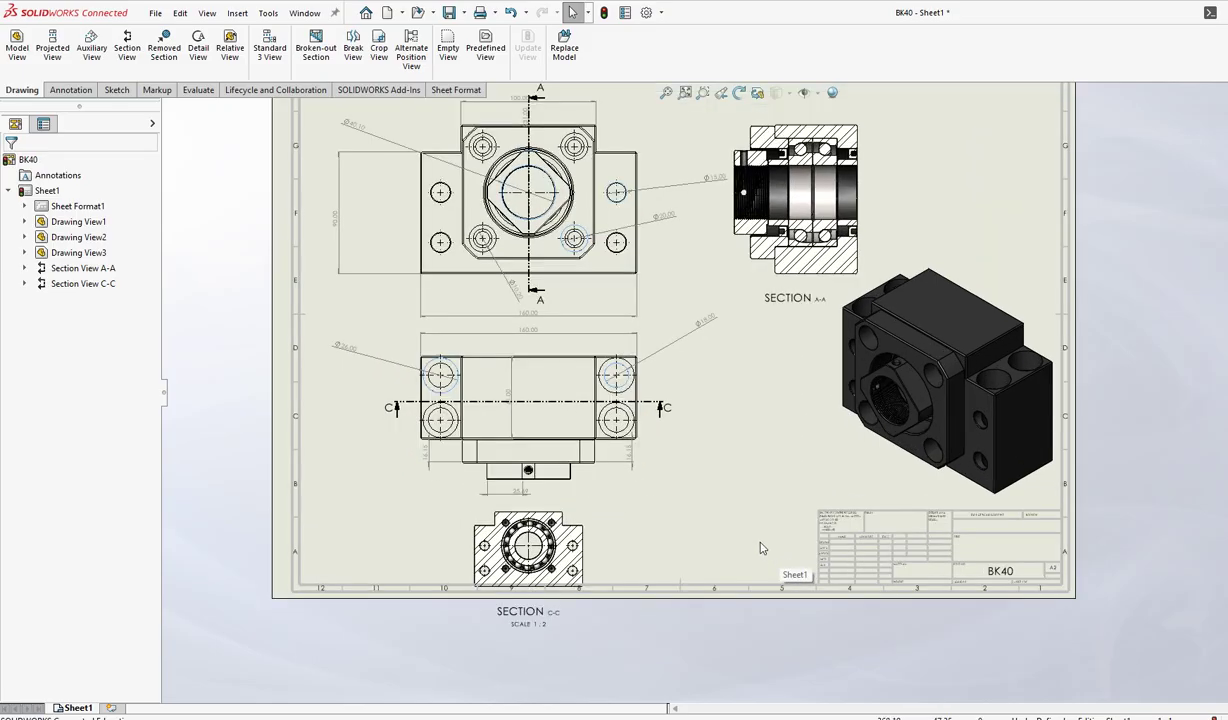
{"action": "scroll", "coordinate": [740, 540], "scroll_direction": "down", "scroll_amount": 2}
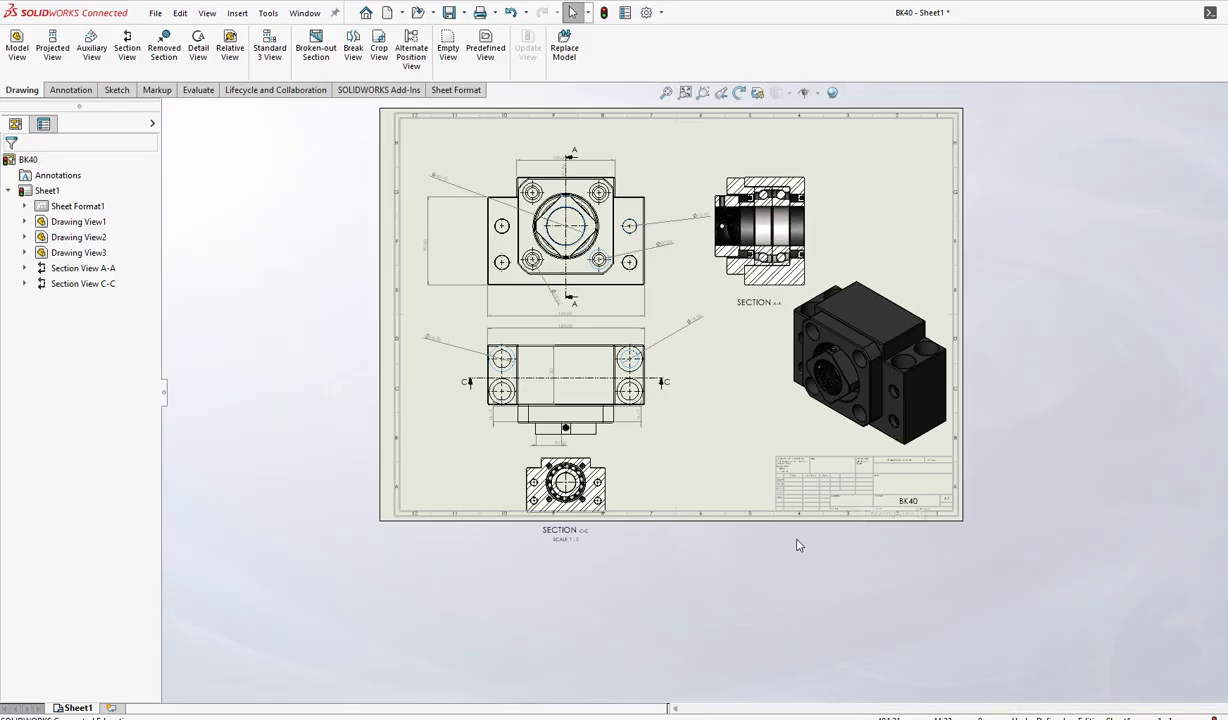
{"action": "scroll", "coordinate": [780, 515], "scroll_direction": "up", "scroll_amount": 3}
{"action": "scroll", "coordinate": [730, 300], "scroll_direction": "up", "scroll_amount": 1}
{"action": "scroll", "coordinate": [718, 213], "scroll_direction": "down", "scroll_amount": 1}
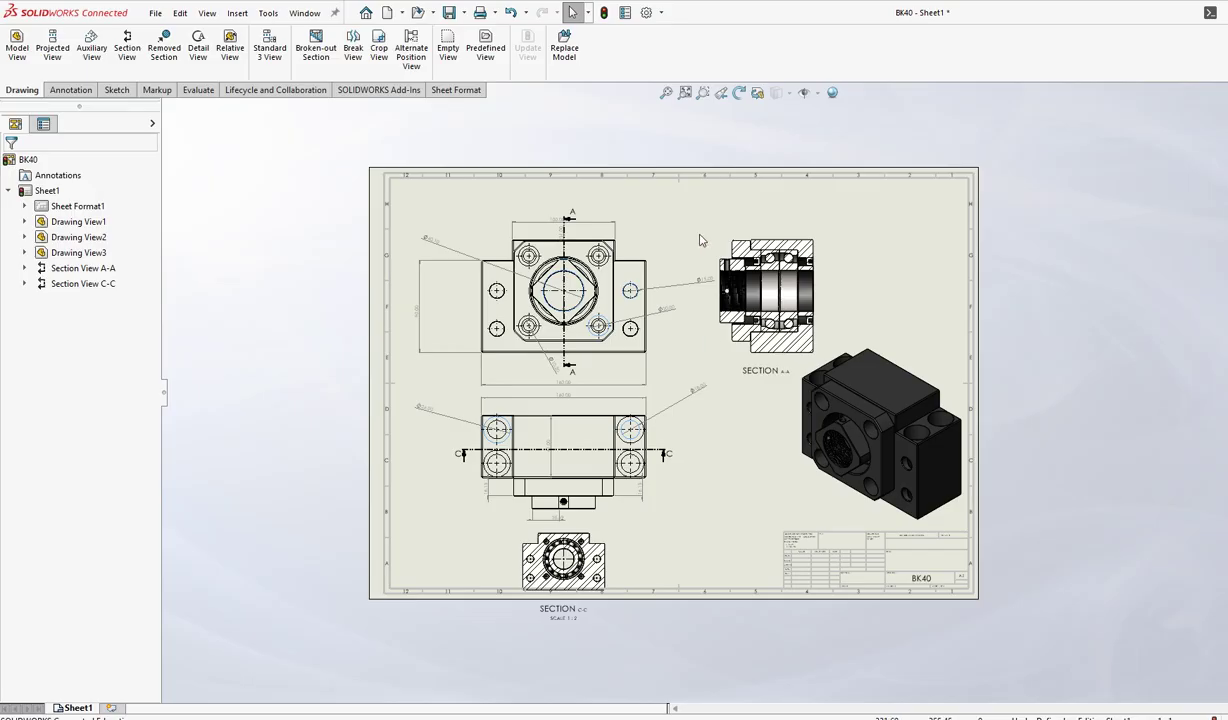
{"action": "scroll", "coordinate": [674, 232], "scroll_direction": "down", "scroll_amount": 1}
{"action": "scroll", "coordinate": [637, 287], "scroll_direction": "down", "scroll_amount": 1}
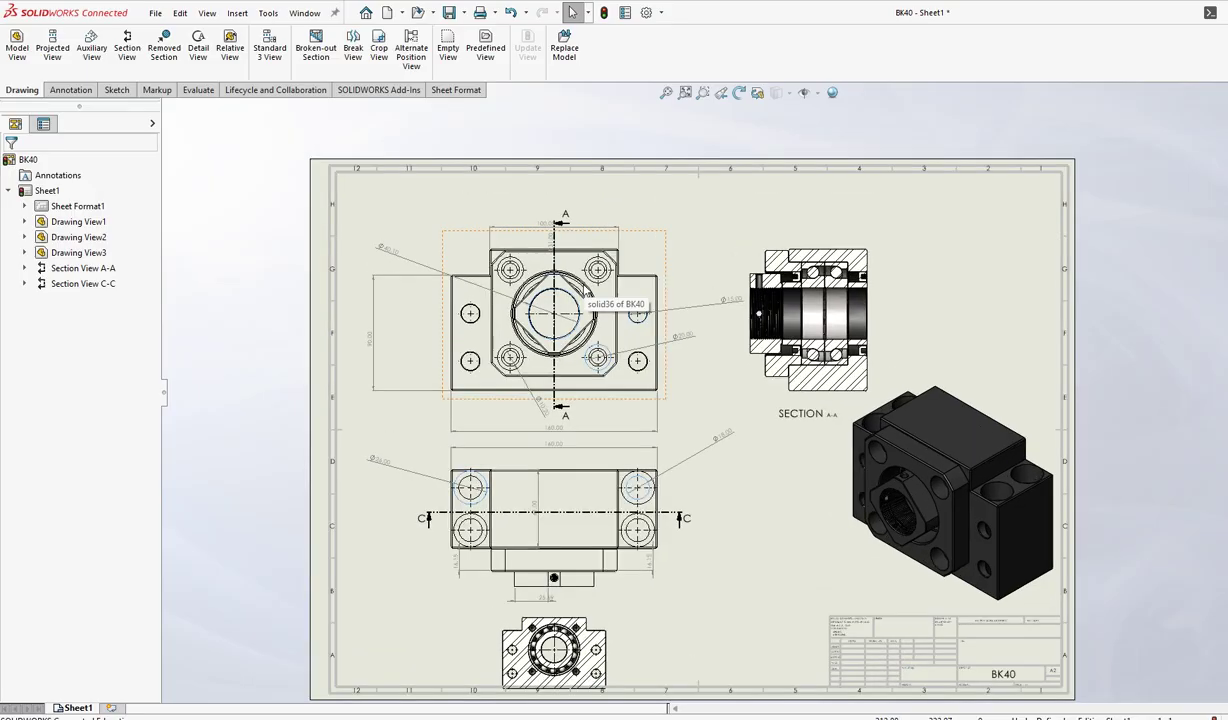
{"action": "scroll", "coordinate": [590, 295], "scroll_direction": "down", "scroll_amount": 1}
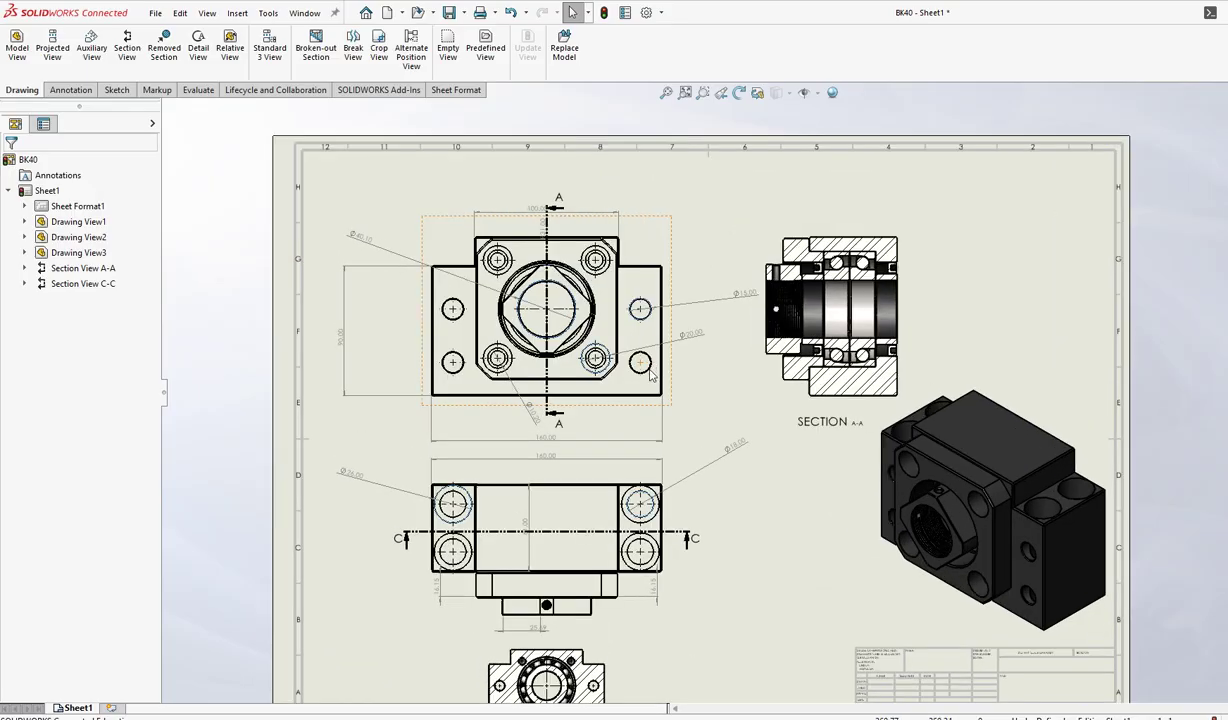
{"action": "scroll", "coordinate": [565, 420], "scroll_direction": "down", "scroll_amount": 1}
{"action": "scroll", "coordinate": [568, 428], "scroll_direction": "down", "scroll_amount": 1}
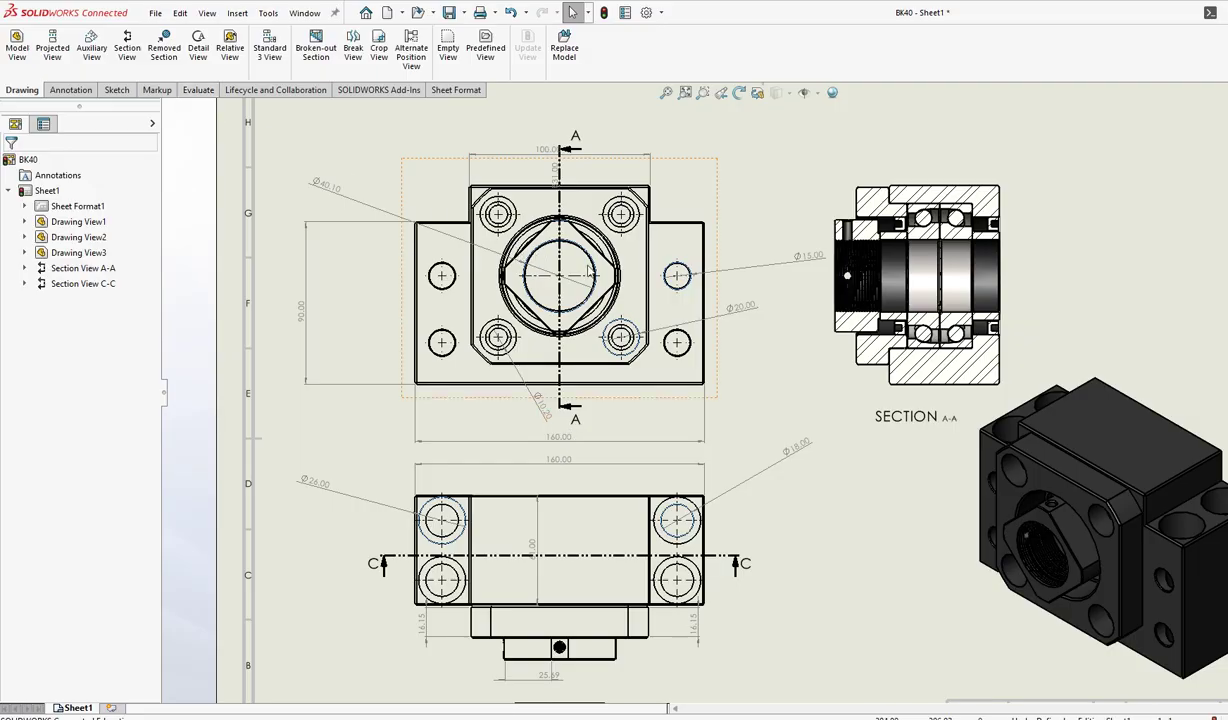
{"action": "scroll", "coordinate": [590, 273], "scroll_direction": "down", "scroll_amount": 1}
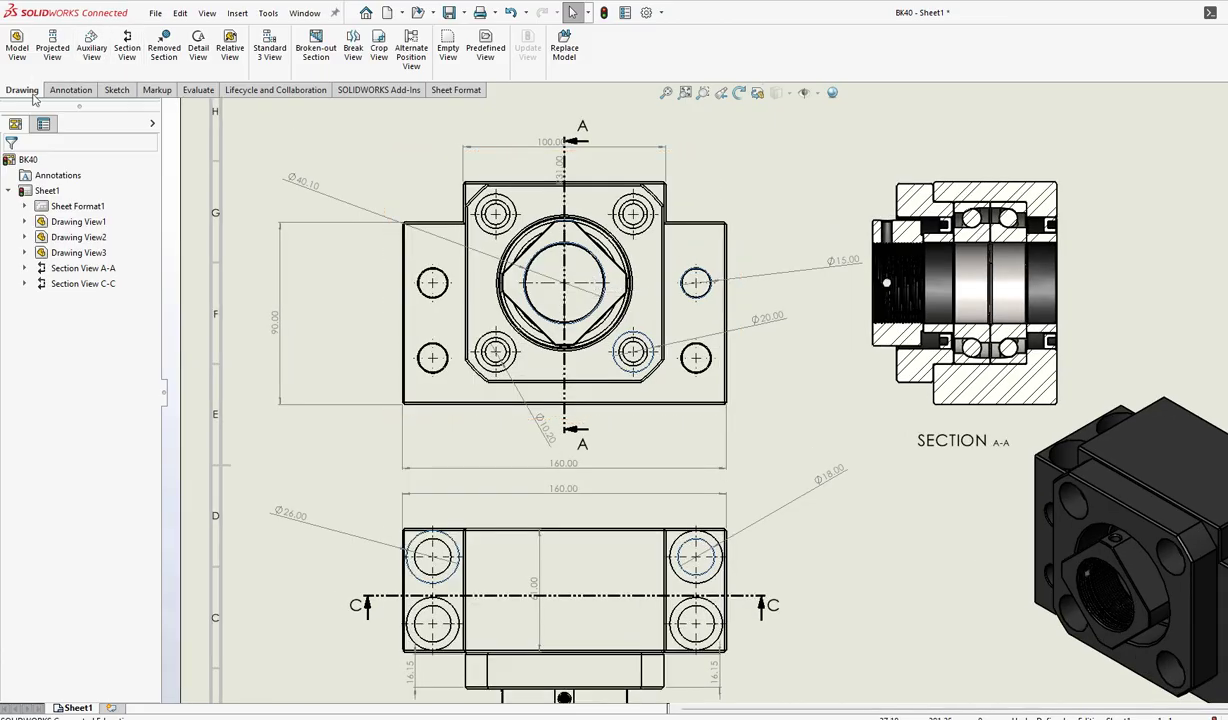
- Add a 36.33 Smart Dimension on the edge near the top view's upper-left hole
{"action": "left_click", "coordinate": [70, 90]}
{"action": "left_click", "coordinate": [30, 48]}
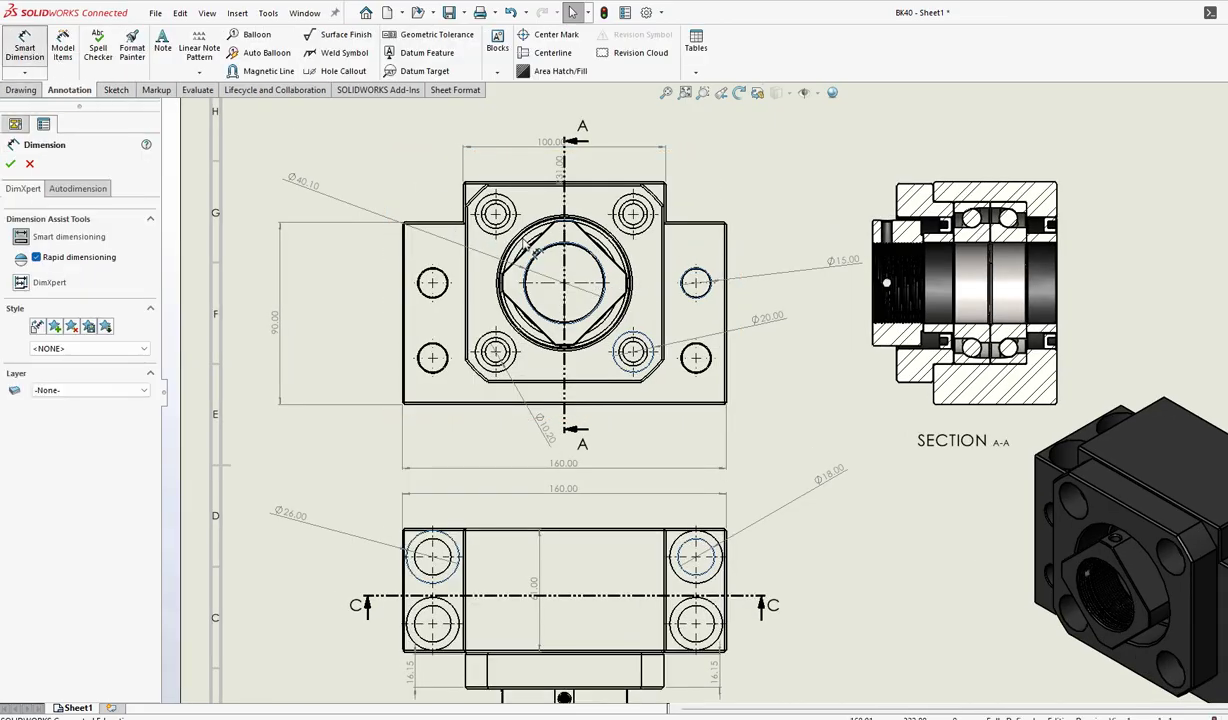
{"action": "left_click", "coordinate": [462, 212]}
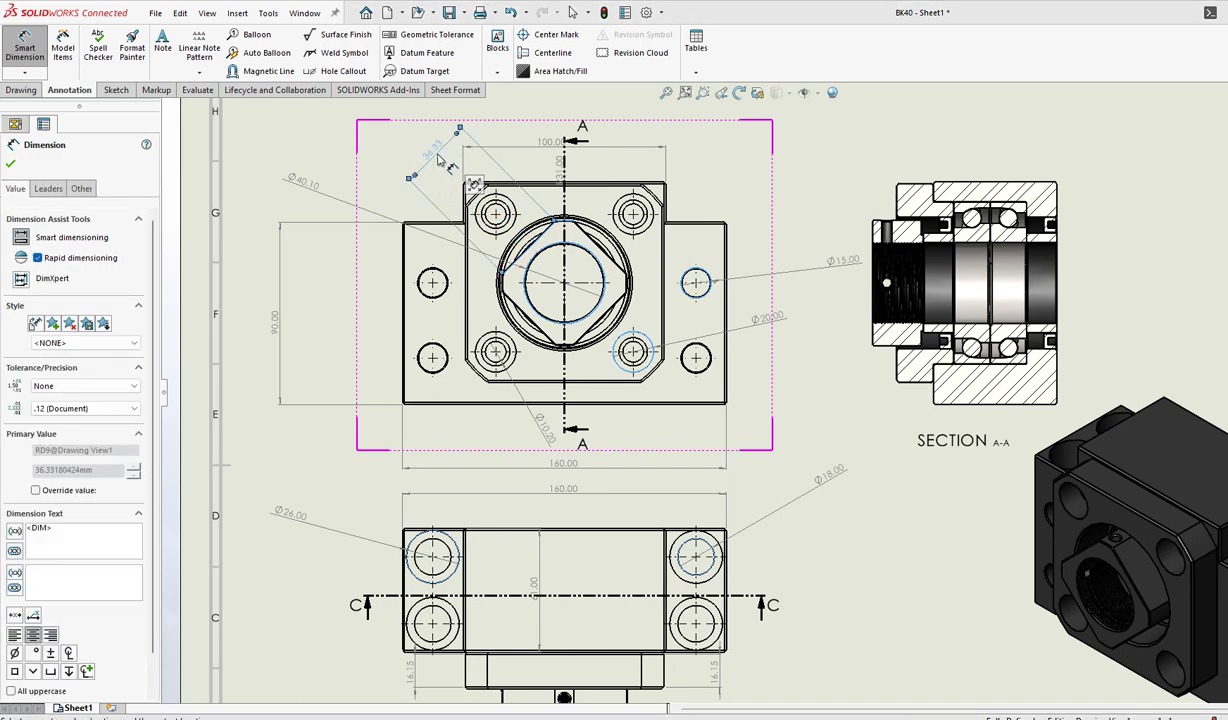
{"action": "key", "text": "f"}
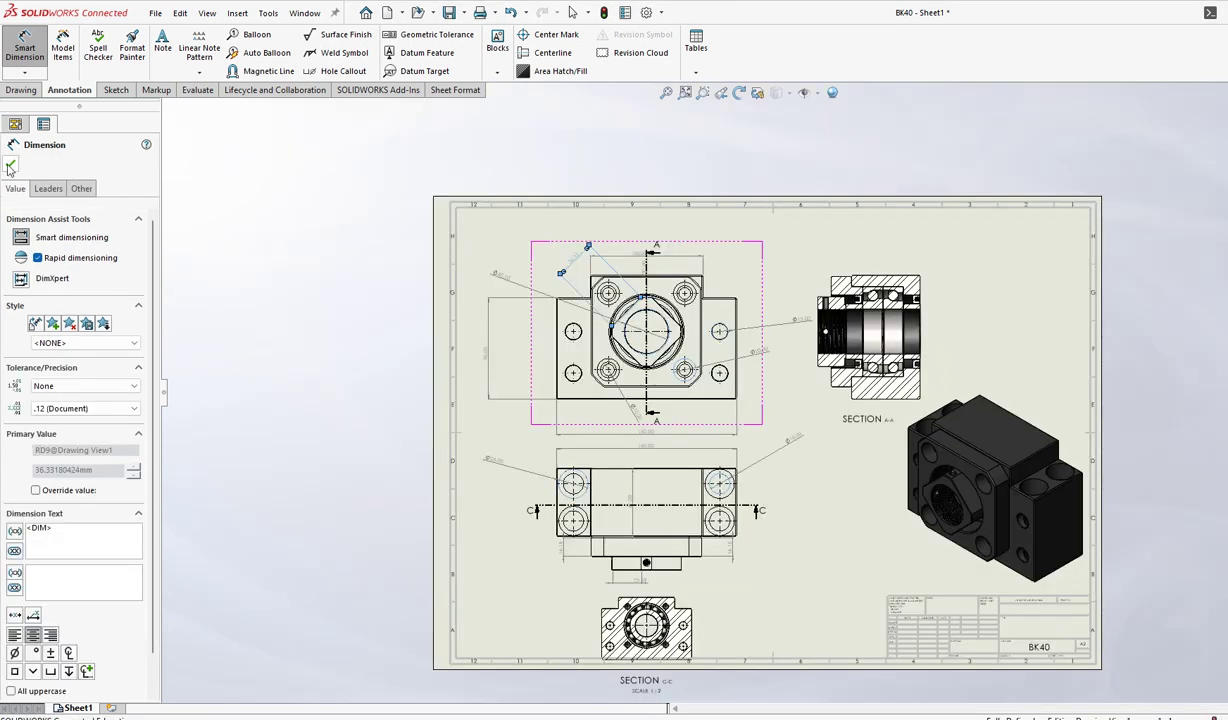
{"action": "left_click", "coordinate": [10, 167]}
{"action": "scroll", "coordinate": [772, 340], "scroll_direction": "down", "scroll_amount": 1}
{"action": "scroll", "coordinate": [655, 310], "scroll_direction": "down", "scroll_amount": 1}
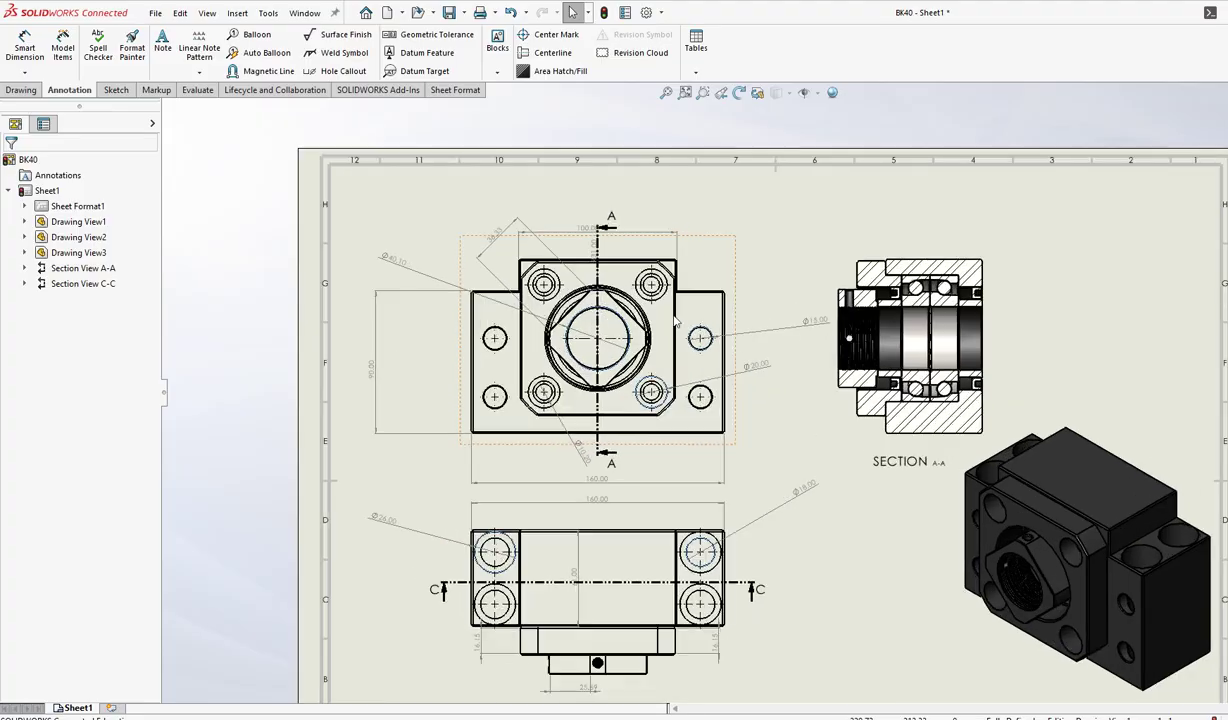
{"action": "scroll", "coordinate": [675, 321], "scroll_direction": "down", "scroll_amount": 1}
{"action": "scroll", "coordinate": [800, 330], "scroll_direction": "down", "scroll_amount": 1}
{"action": "scroll", "coordinate": [921, 340], "scroll_direction": "down", "scroll_amount": 1}
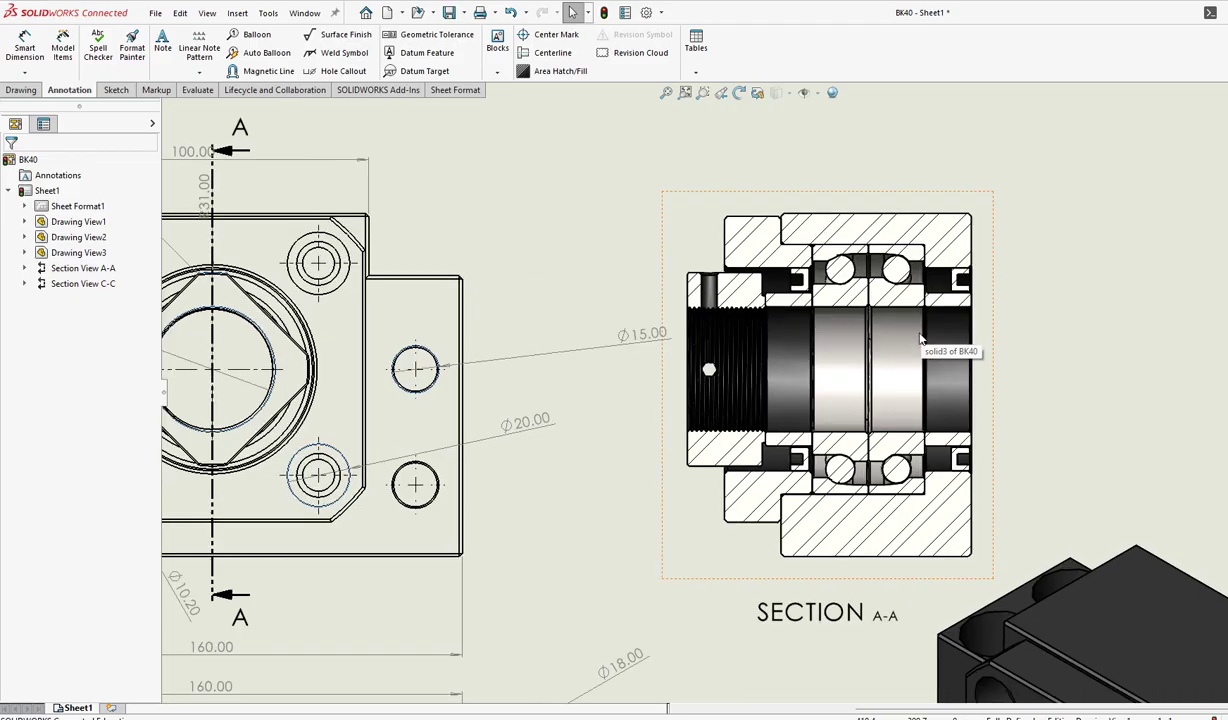
{"action": "scroll", "coordinate": [918, 340], "scroll_direction": "down", "scroll_amount": 1}
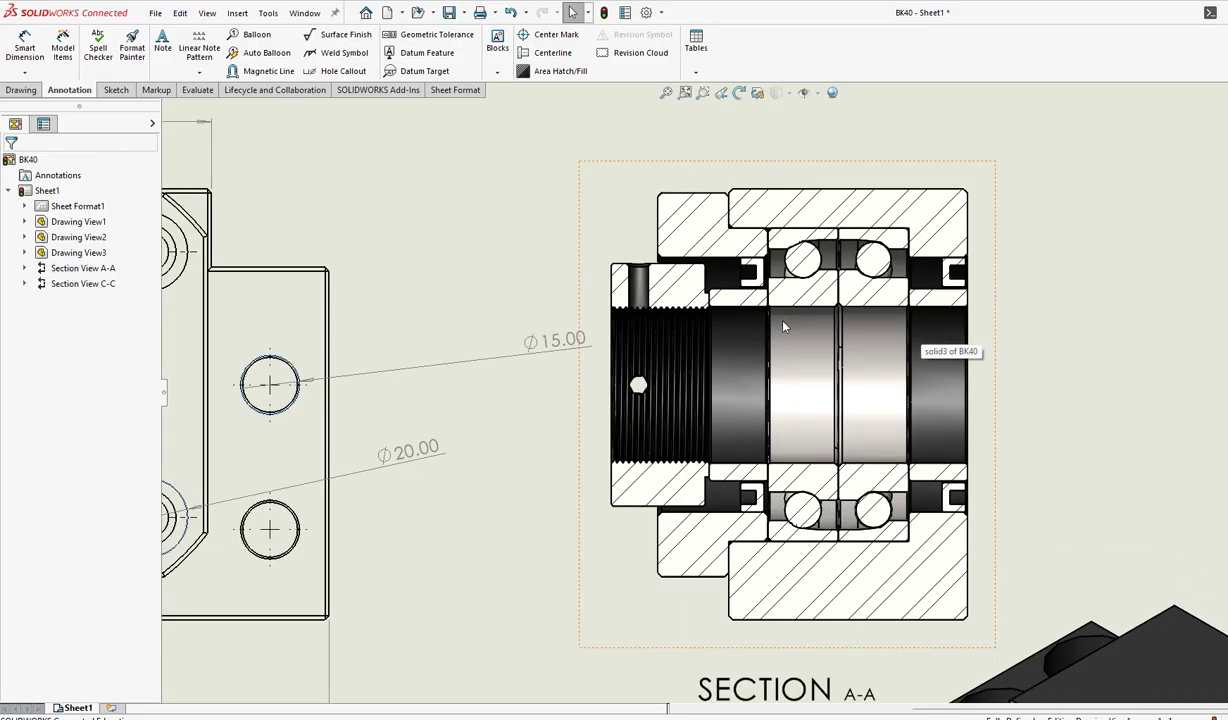
{"action": "scroll", "coordinate": [750, 307], "scroll_direction": "up", "scroll_amount": 4}
{"action": "scroll", "coordinate": [675, 287], "scroll_direction": "up", "scroll_amount": 3}
{"action": "scroll", "coordinate": [682, 300], "scroll_direction": "up", "scroll_amount": 1}
{"action": "scroll", "coordinate": [688, 500], "scroll_direction": "down", "scroll_amount": 2}
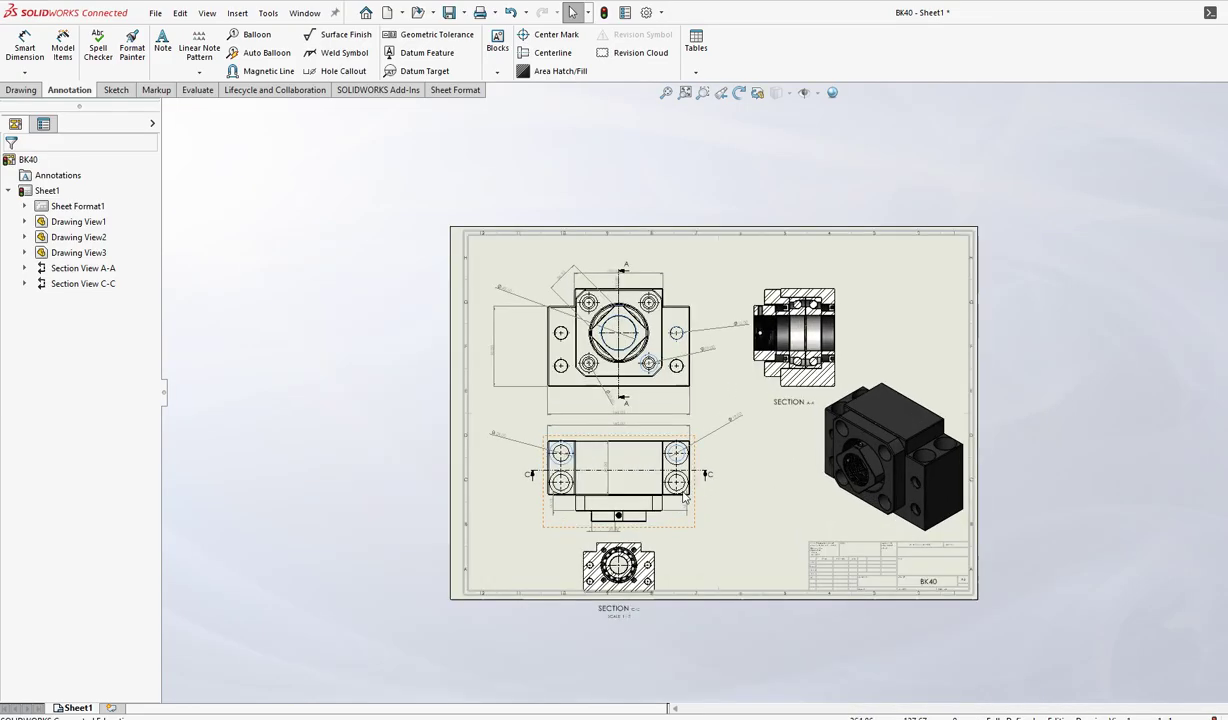
{"action": "scroll", "coordinate": [686, 496], "scroll_direction": "down", "scroll_amount": 1}
{"action": "scroll", "coordinate": [880, 470], "scroll_direction": "down", "scroll_amount": 1}
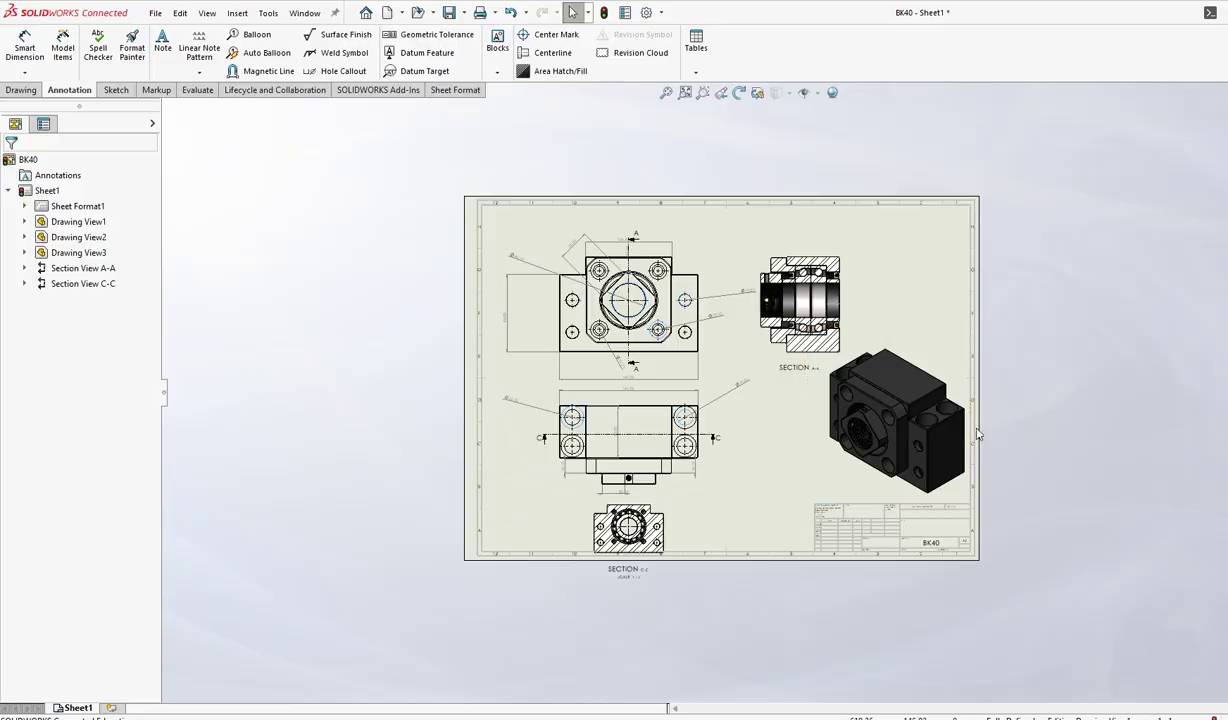
{"action": "scroll", "coordinate": [925, 430], "scroll_direction": "down", "scroll_amount": 1}
{"action": "scroll", "coordinate": [925, 430], "scroll_direction": "down", "scroll_amount": 1}
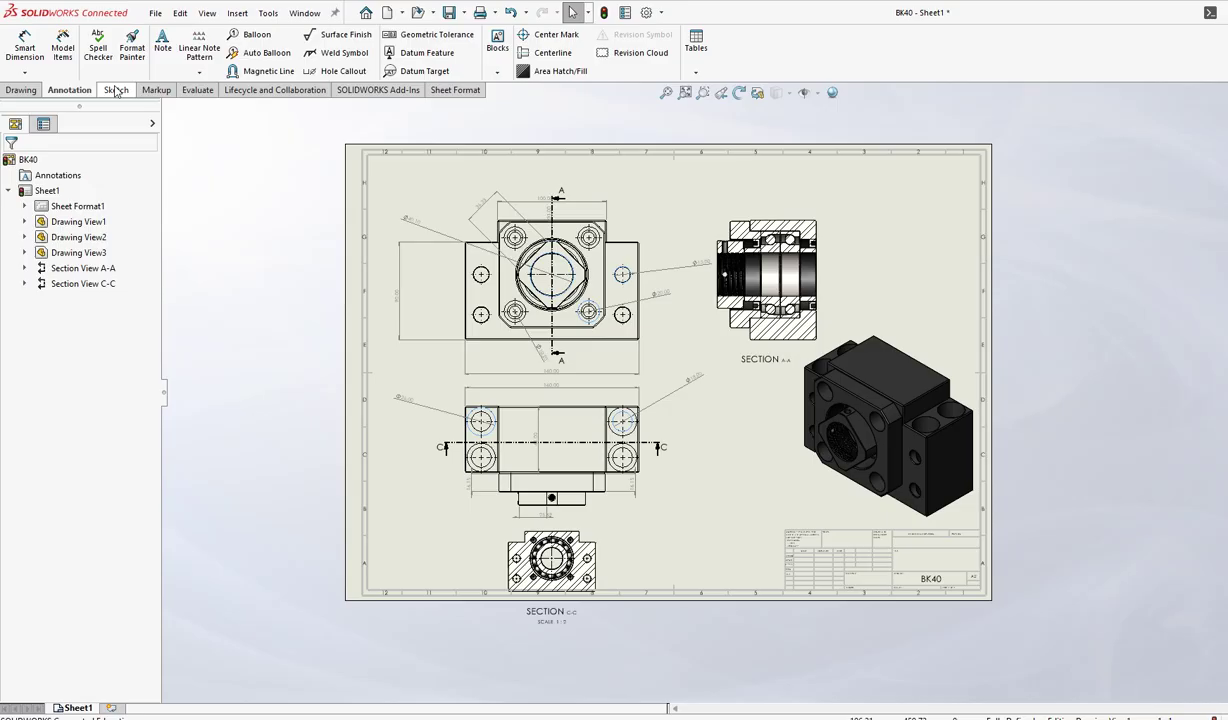
- Insert a Bill of Materials from Drawing View1 at the sheet's top-right corner
{"action": "left_click", "coordinate": [696, 72]}
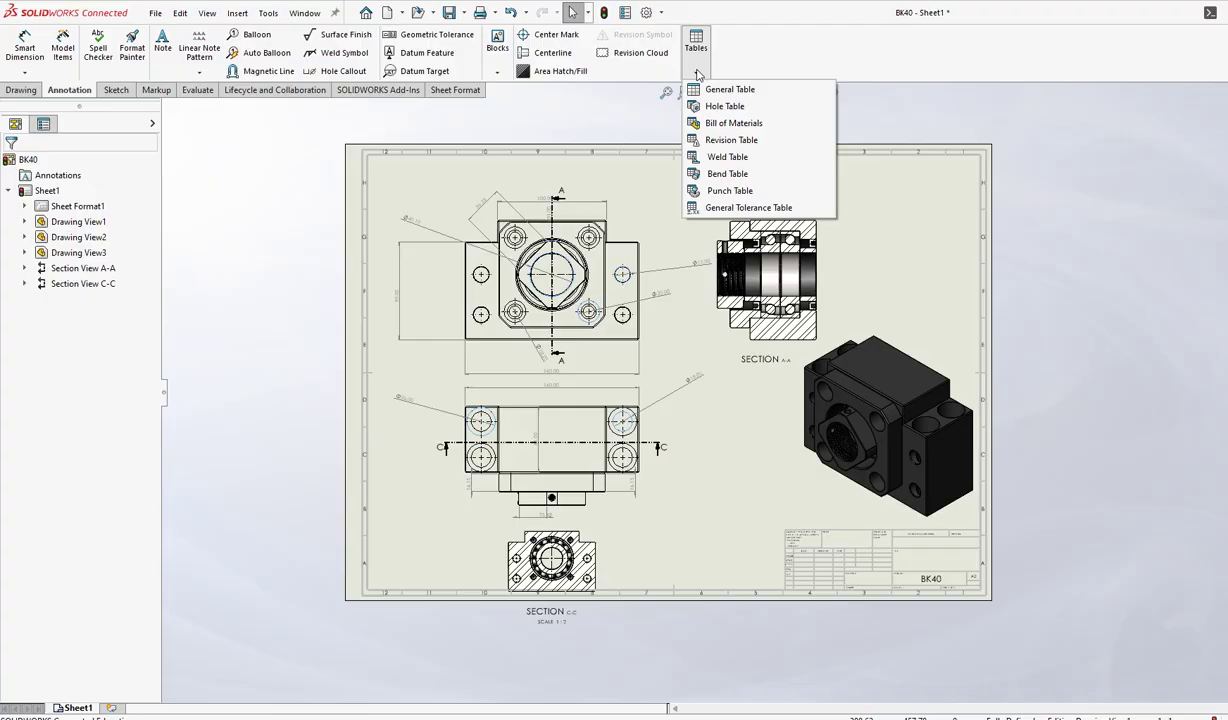
{"action": "left_click", "coordinate": [739, 130]}
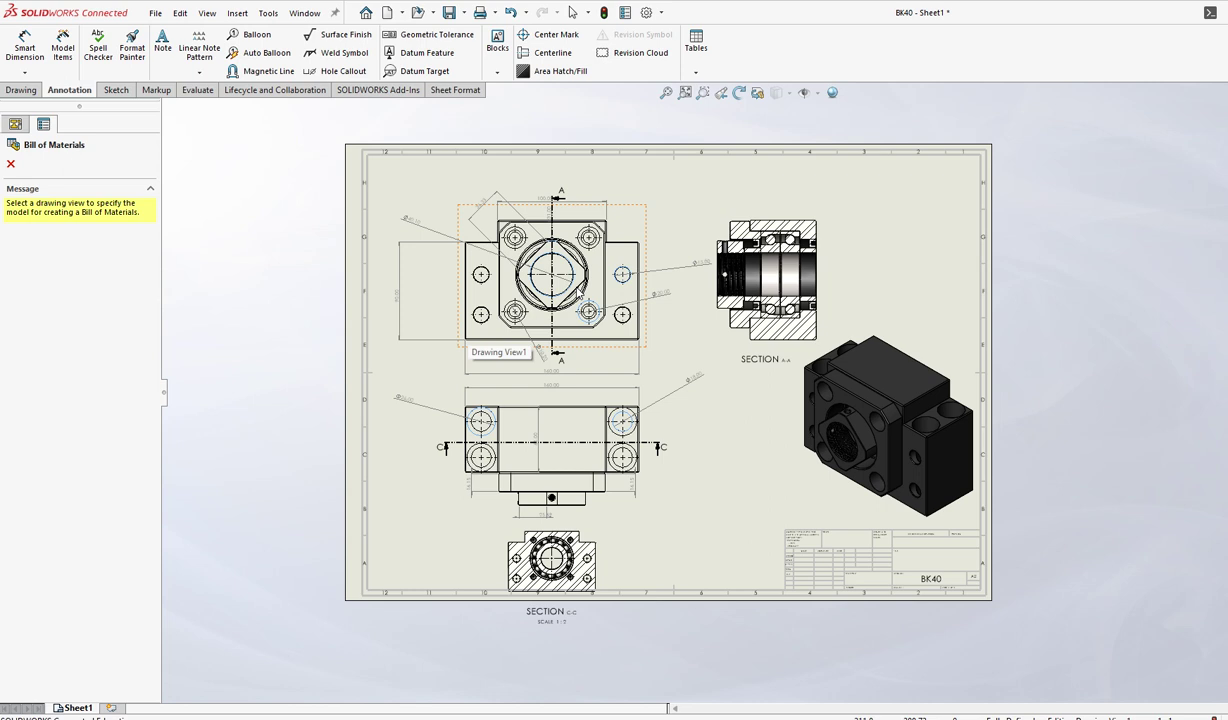
{"action": "left_click", "coordinate": [578, 291]}
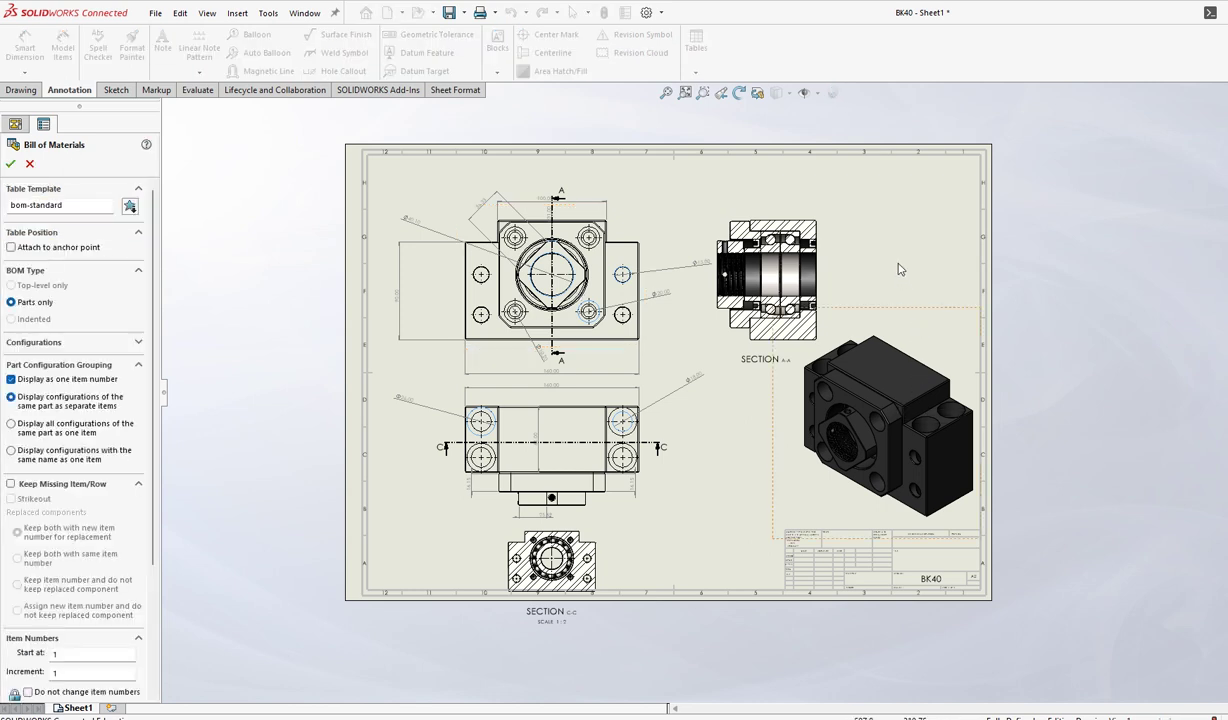
{"action": "left_click", "coordinate": [10, 164]}
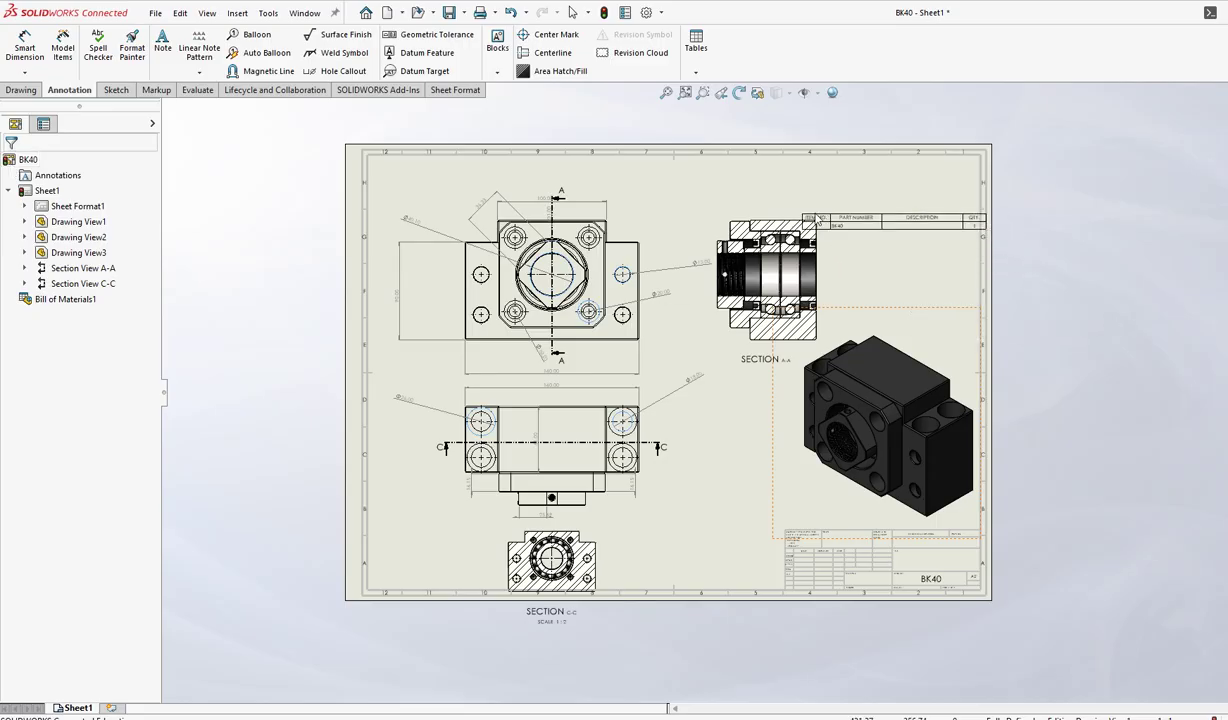
{"action": "left_click", "coordinate": [782, 190]}
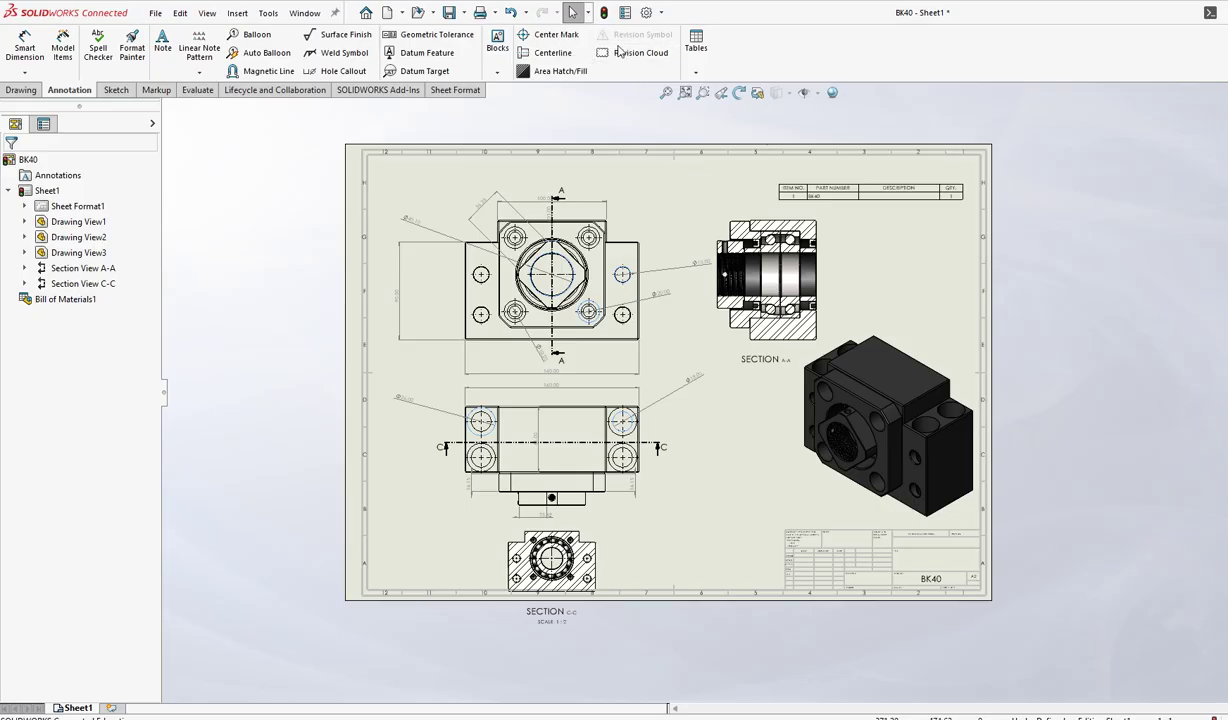
{"action": "left_click", "coordinate": [695, 74]}
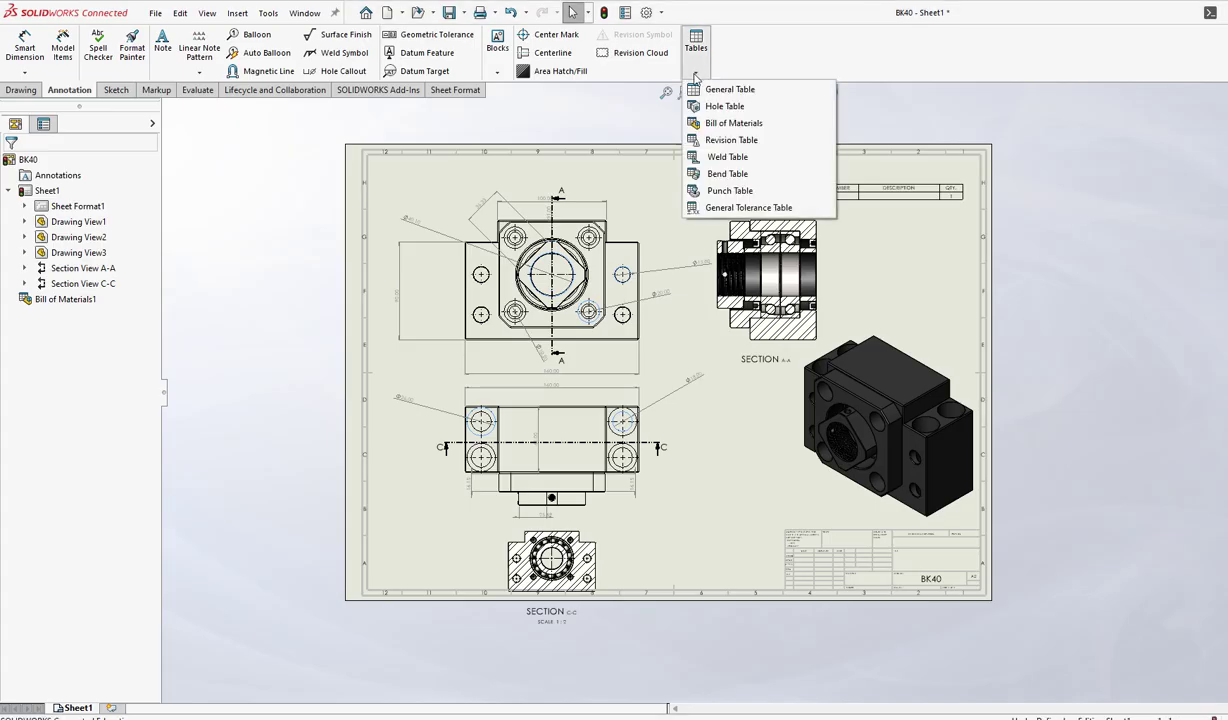
{"action": "left_click", "coordinate": [713, 124]}
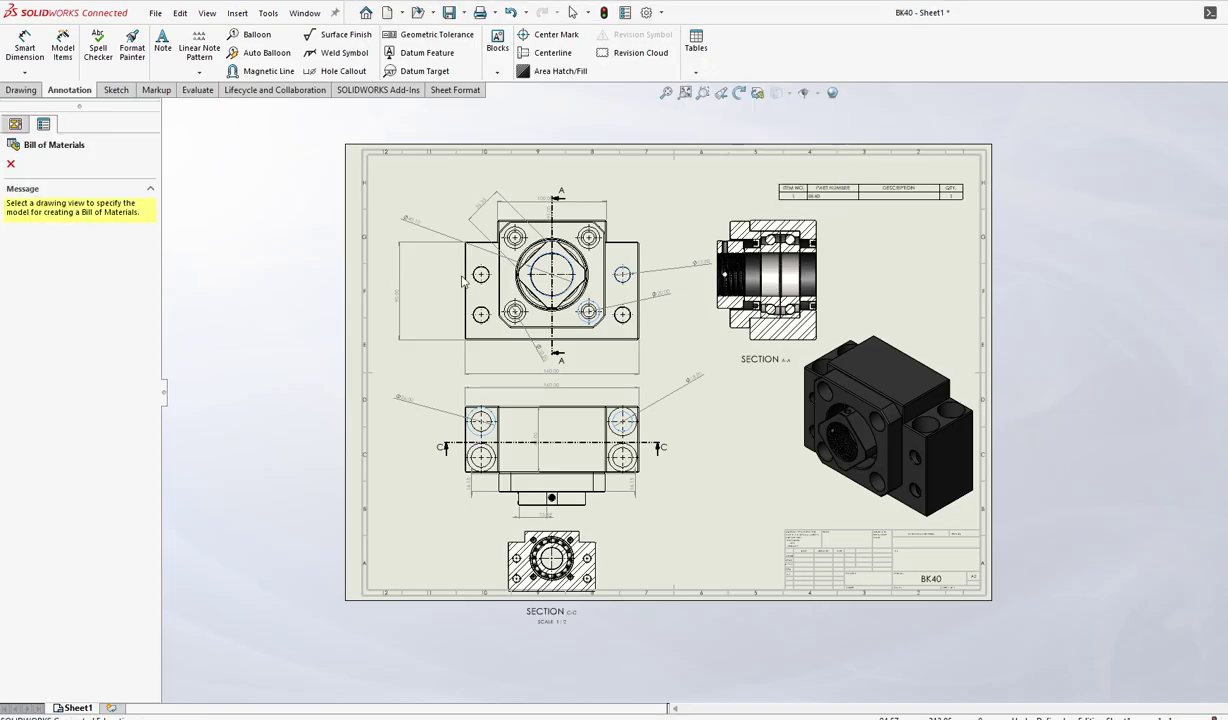
{"action": "left_click", "coordinate": [560, 303]}
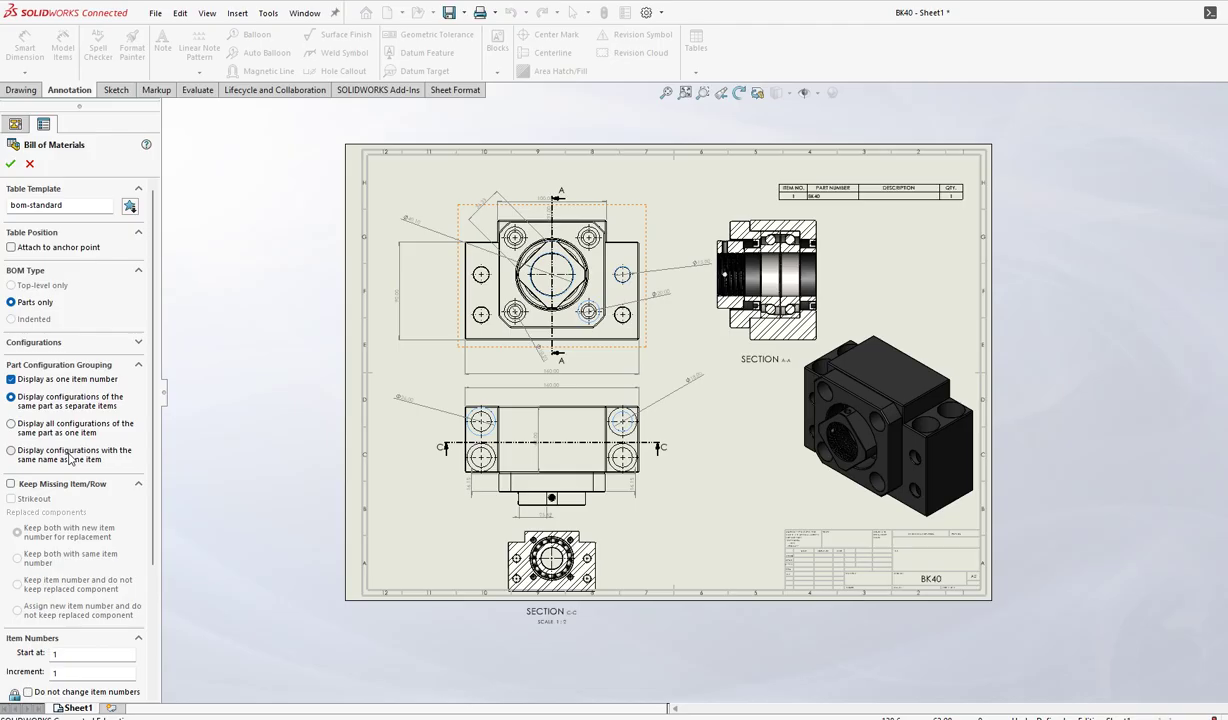
{"action": "scroll", "coordinate": [70, 458], "scroll_direction": "down", "scroll_amount": 3}
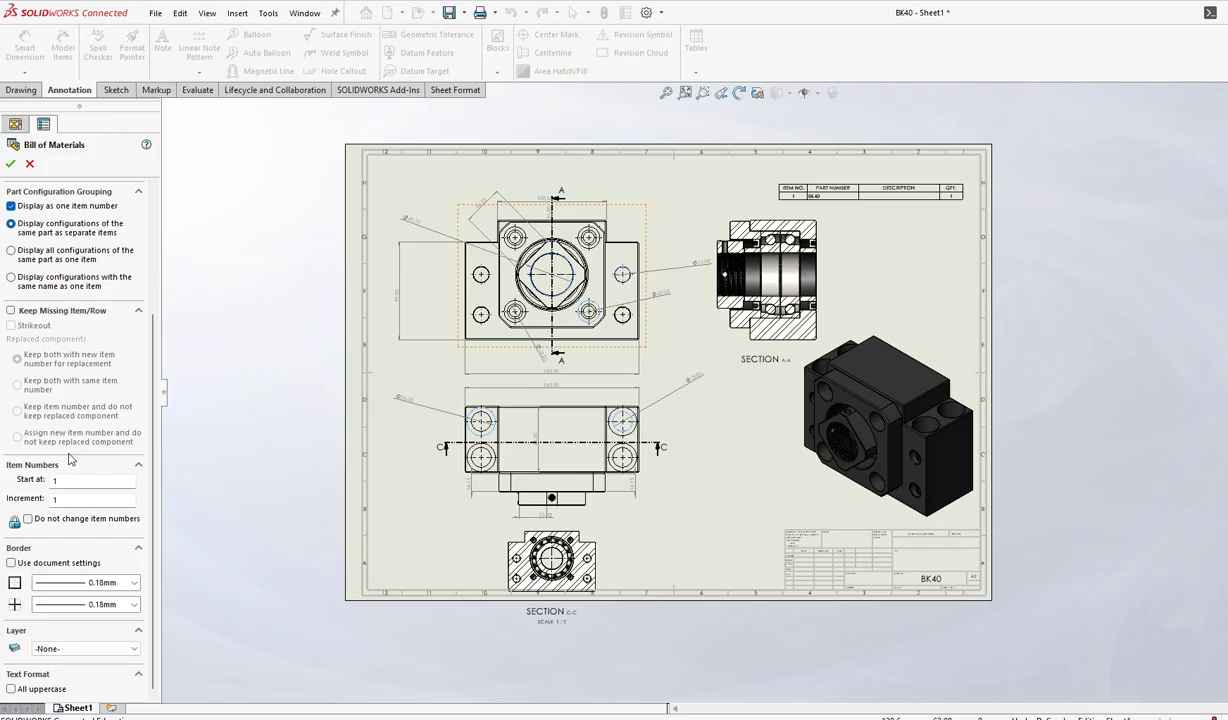
{"action": "left_click", "coordinate": [10, 163]}
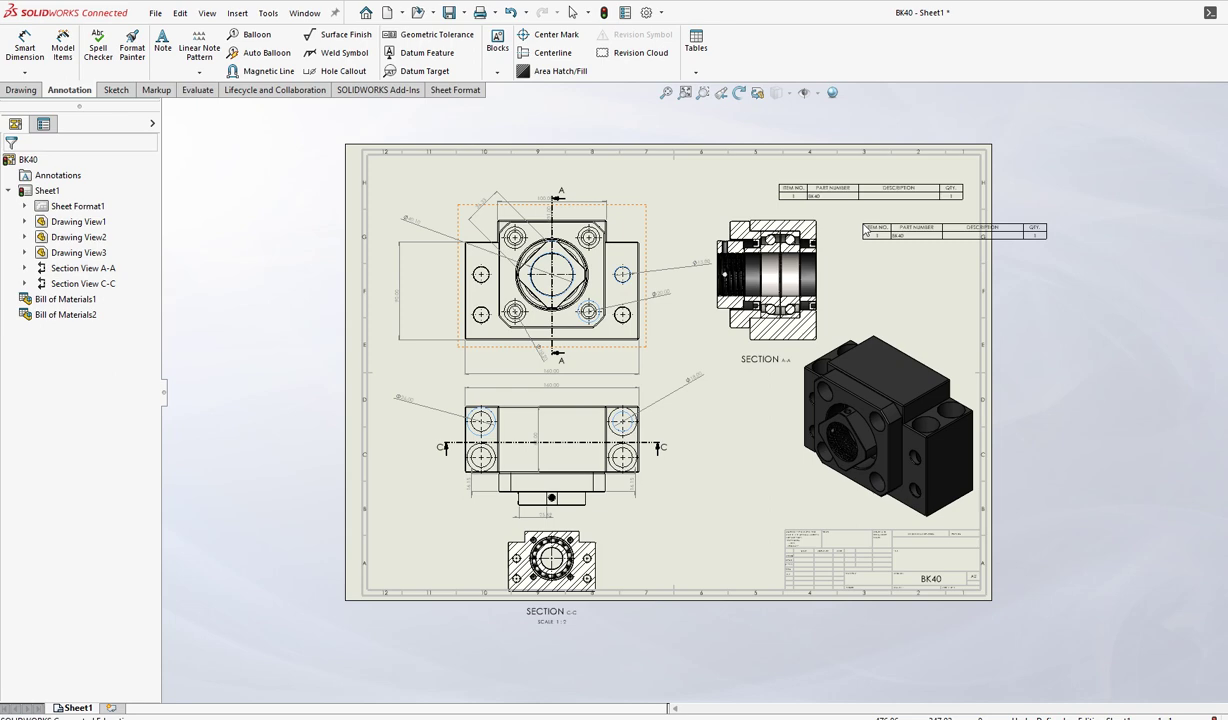
{"action": "key", "text": "Escape"}
{"action": "scroll", "coordinate": [822, 289], "scroll_direction": "up", "scroll_amount": 1}
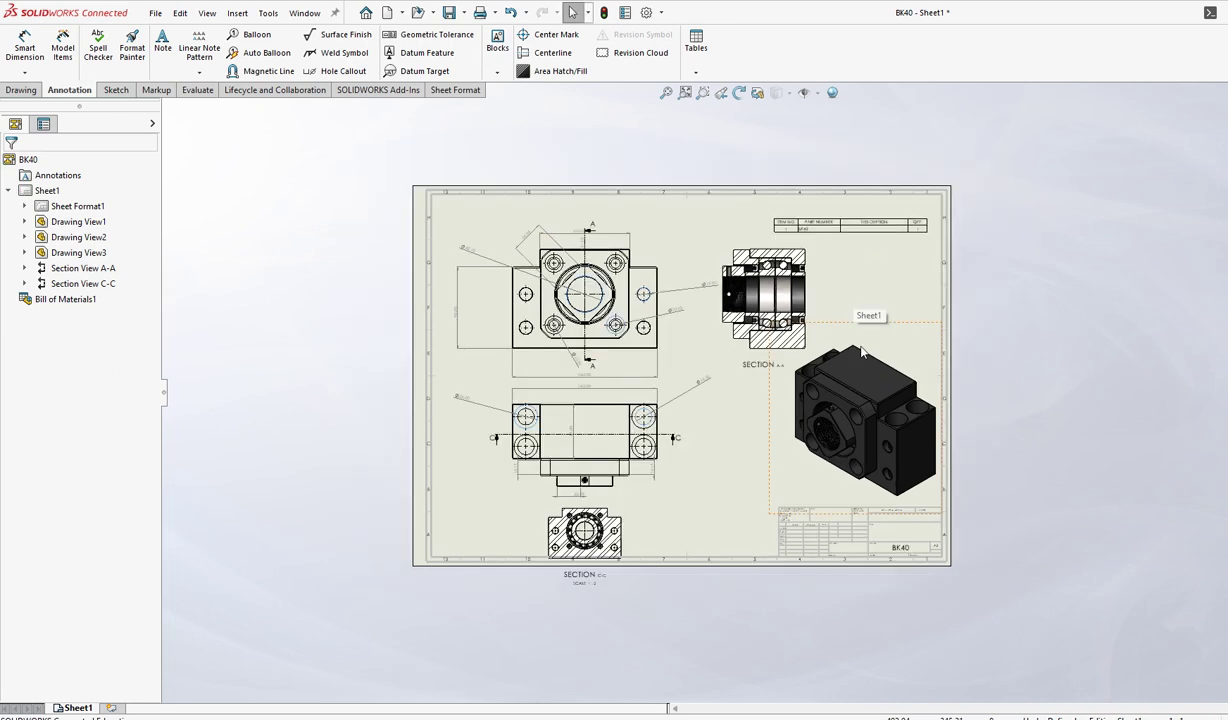
{"action": "scroll", "coordinate": [862, 352], "scroll_direction": "down", "scroll_amount": 3}
{"action": "scroll", "coordinate": [890, 420], "scroll_direction": "up", "scroll_amount": 3}
{"action": "scroll", "coordinate": [547, 227], "scroll_direction": "down", "scroll_amount": 1}
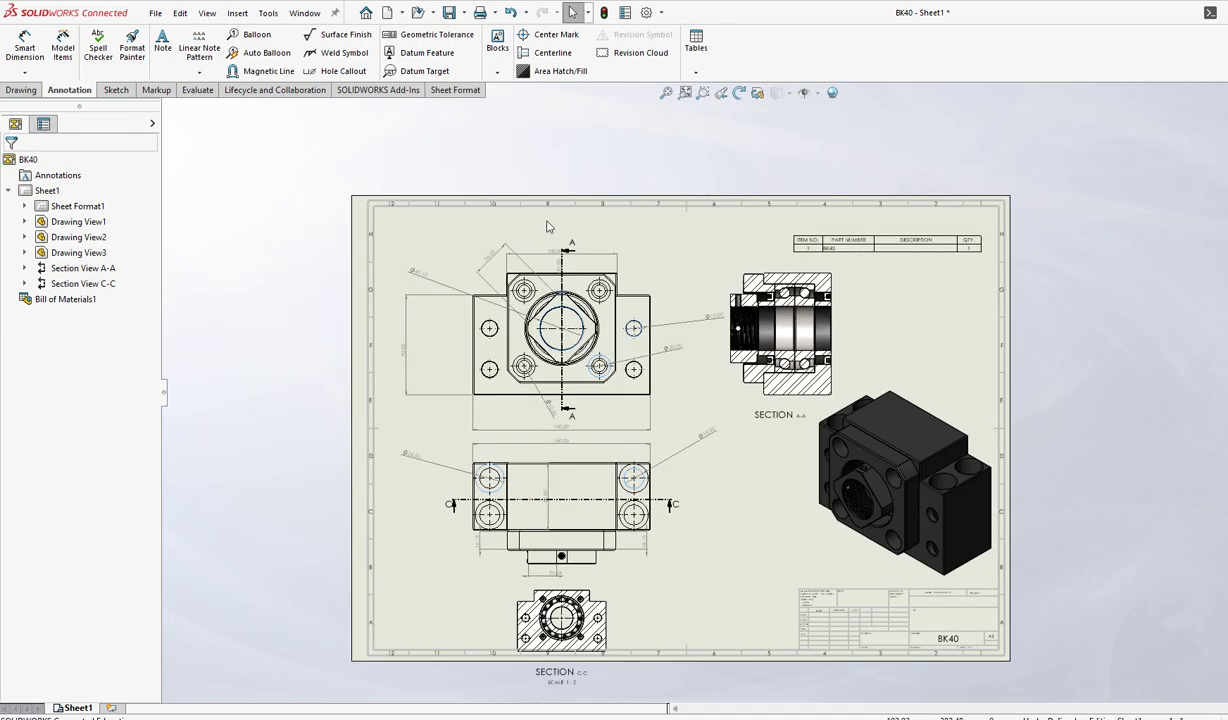
{"action": "scroll", "coordinate": [547, 227], "scroll_direction": "down", "scroll_amount": 1}
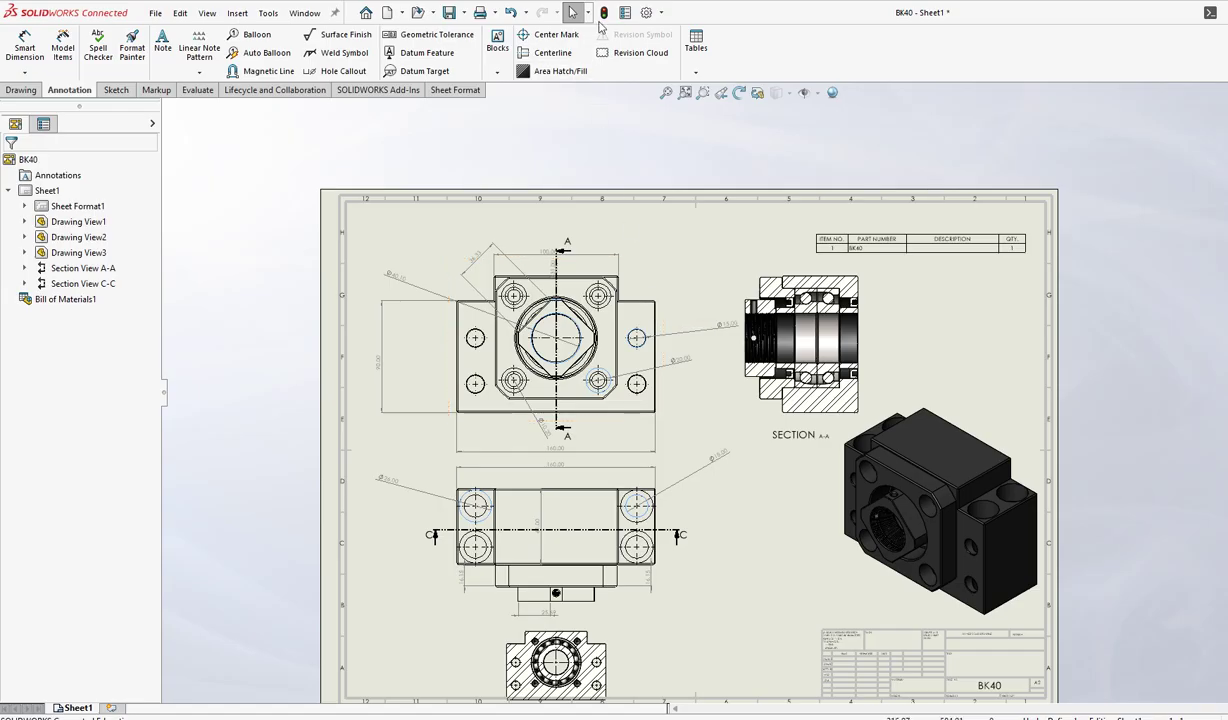